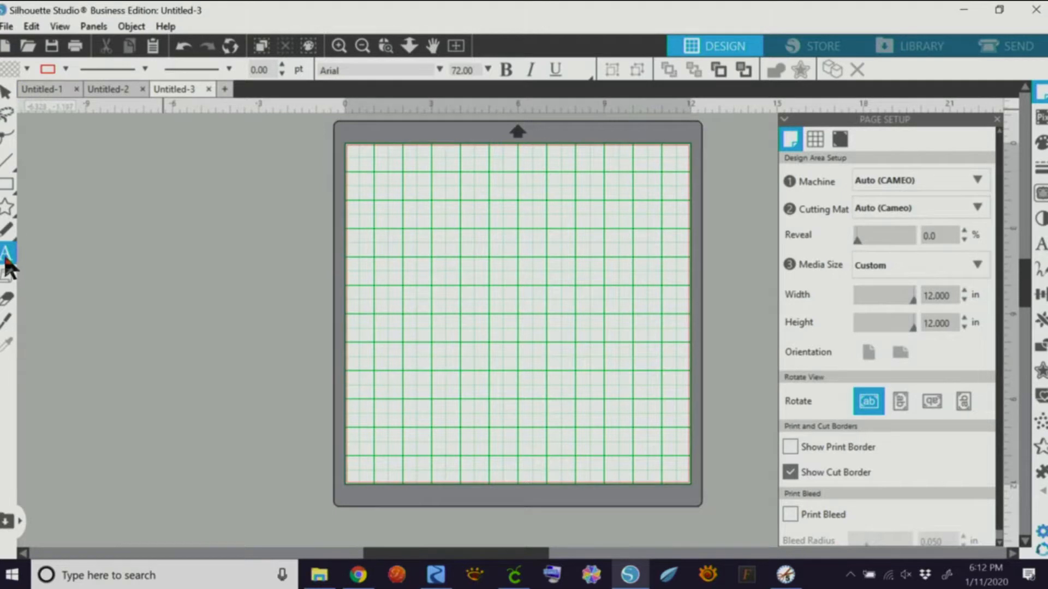
- Add the text "Wine" in the AZ Clouds font at 72 pt on the upper part of the mat
left_click(1041, 244)
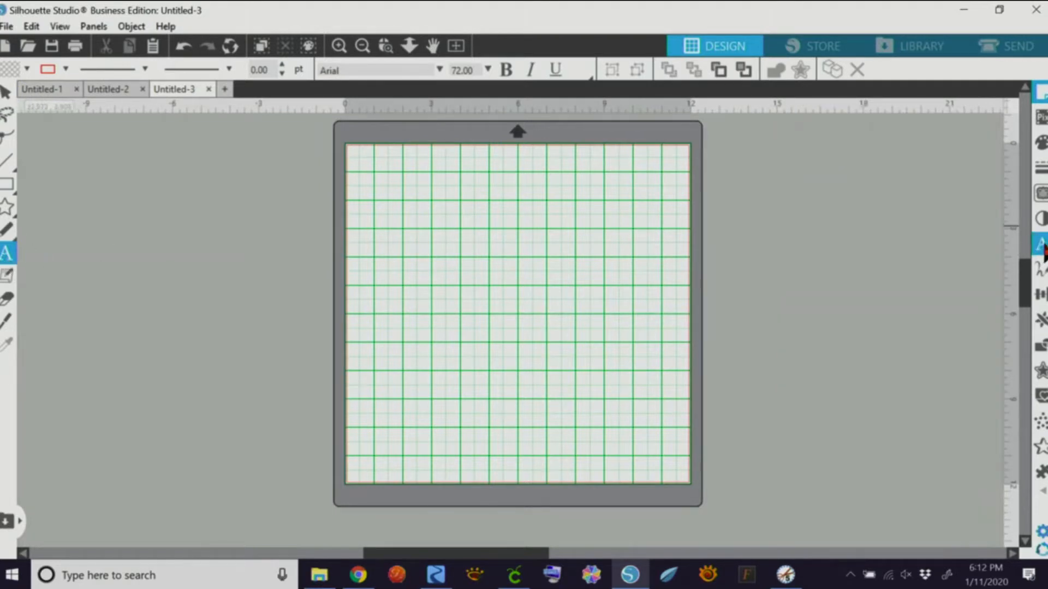
left_click(823, 242)
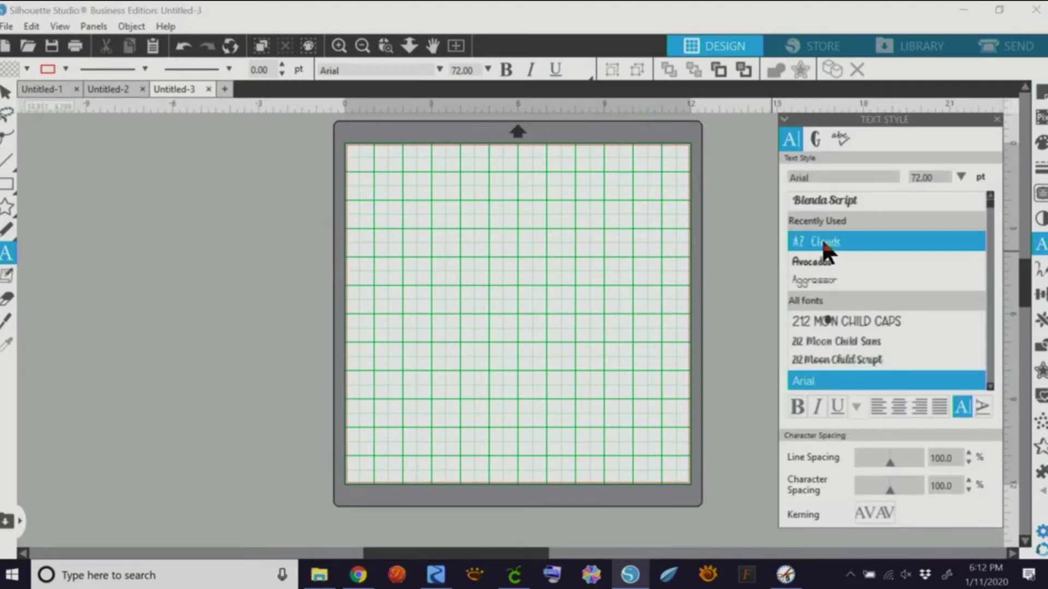
left_click(451, 233)
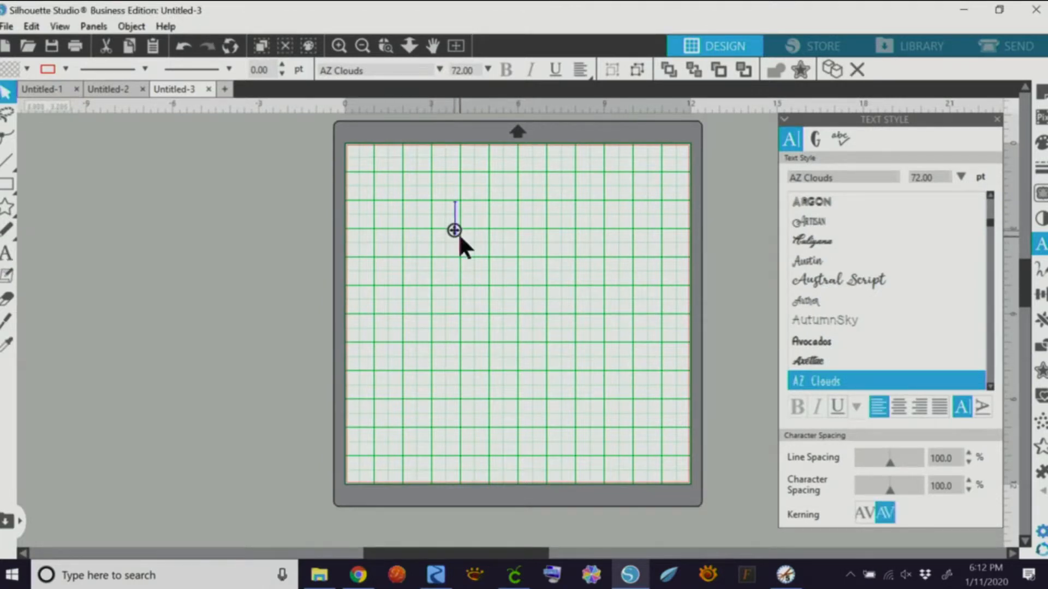
type("Winn")
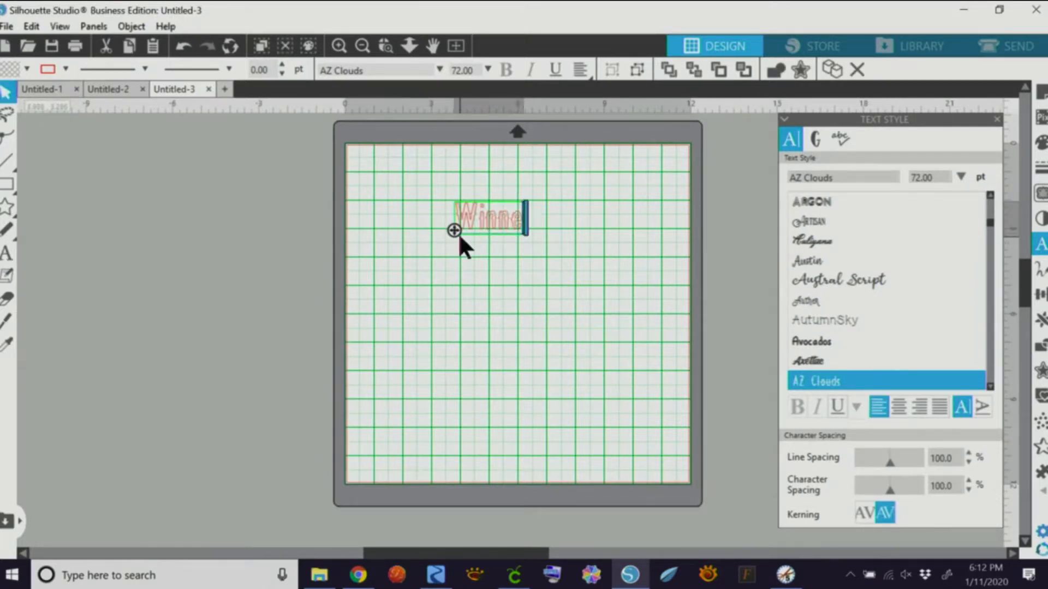
key("BackSpace")
type("e")
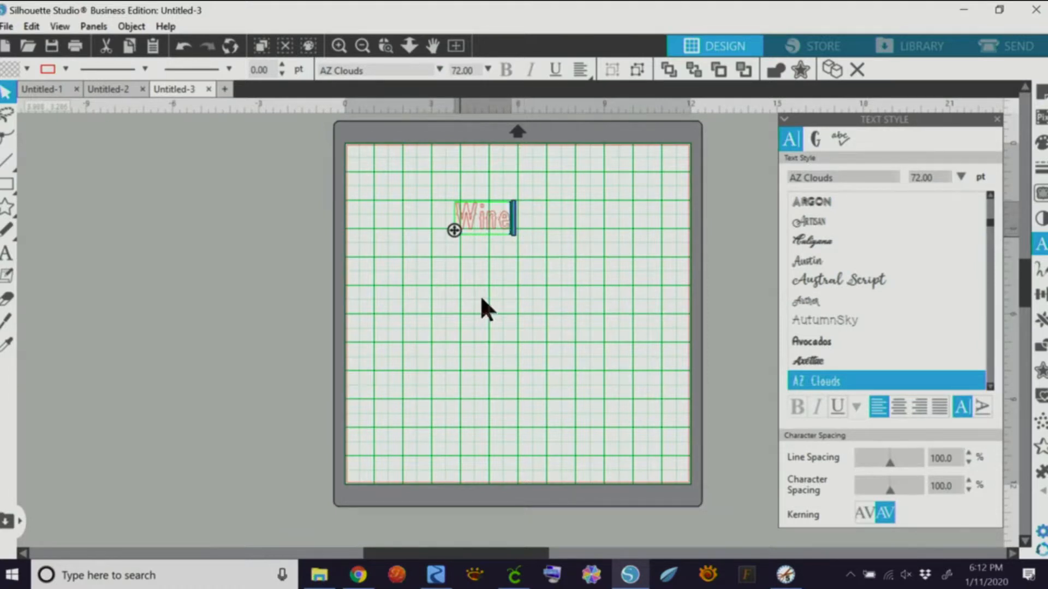
left_click(483, 320)
- Add "Not" and "?" as two separate text objects stacked below "Wine" in the same font
left_click(6, 252)
left_click(483, 270)
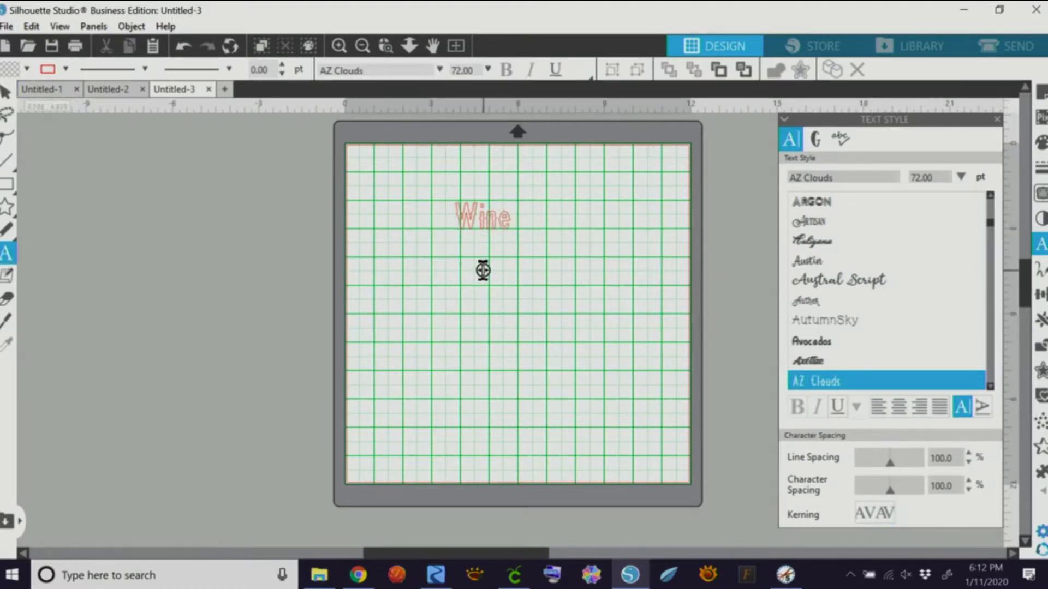
type("Not")
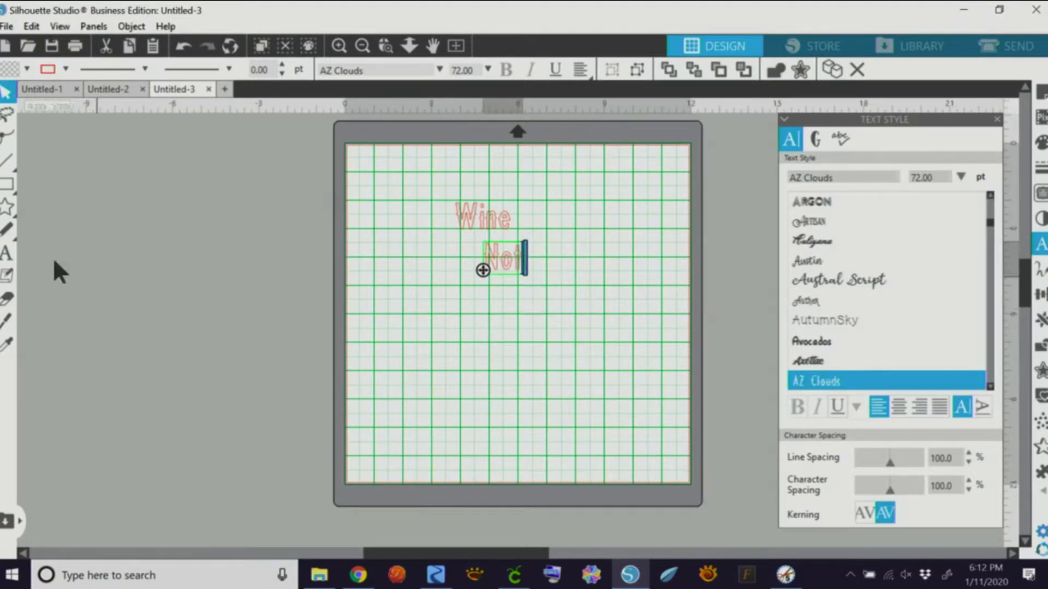
left_click(7, 253)
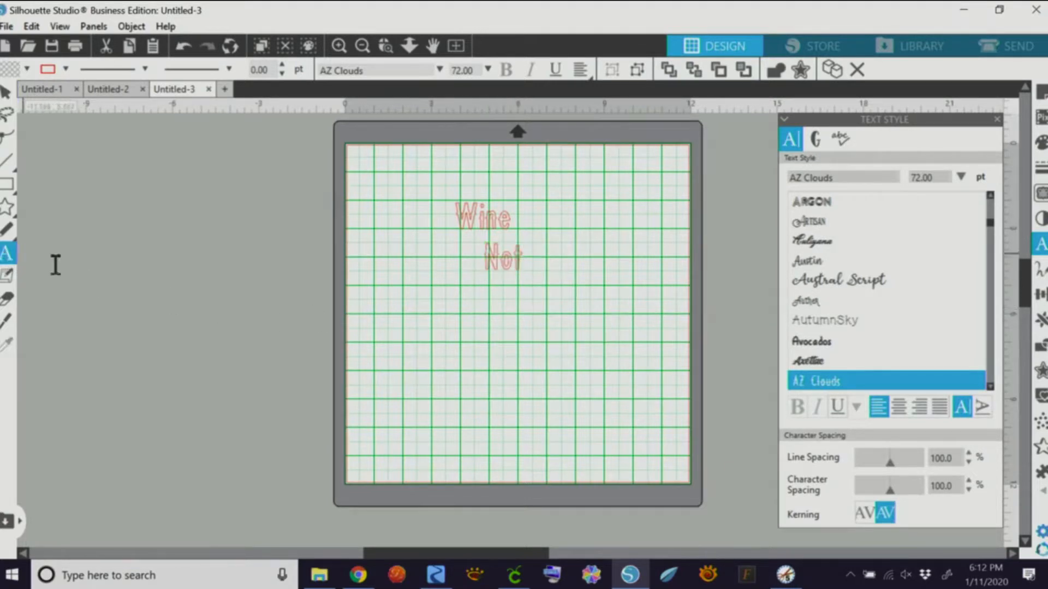
type("v")
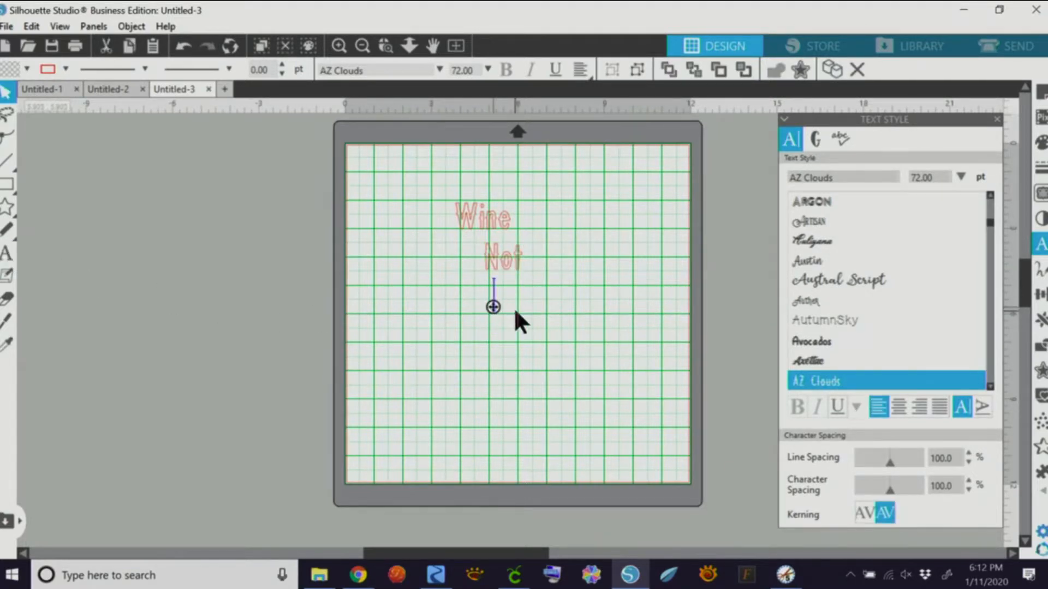
type("?")
left_click(516, 377)
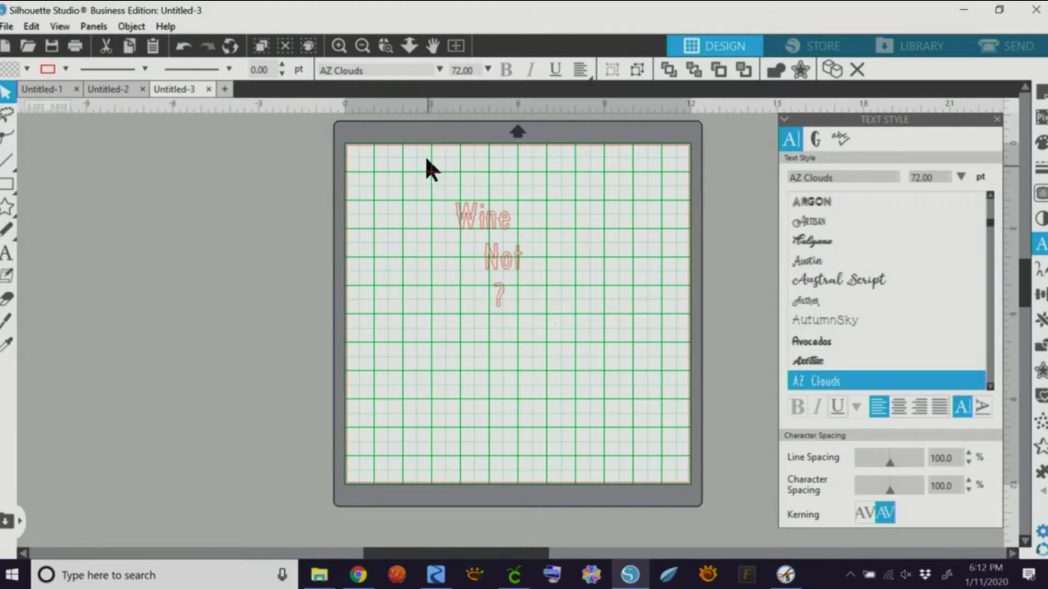
- Center the three text objects horizontally on one another and space them evenly vertically
left_click(336, 44)
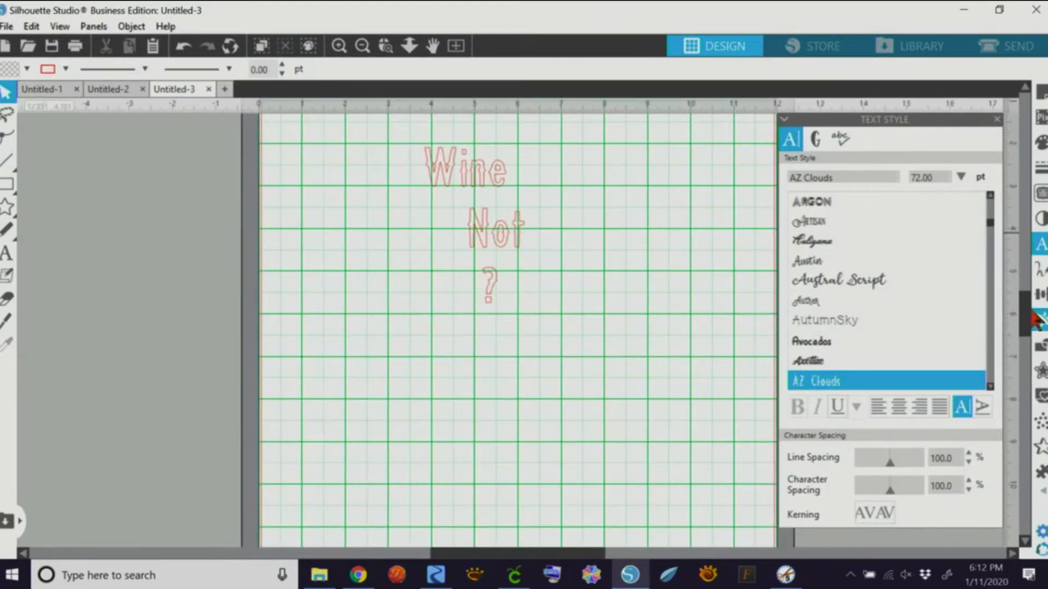
left_click_drag(1033, 316, 1031, 306)
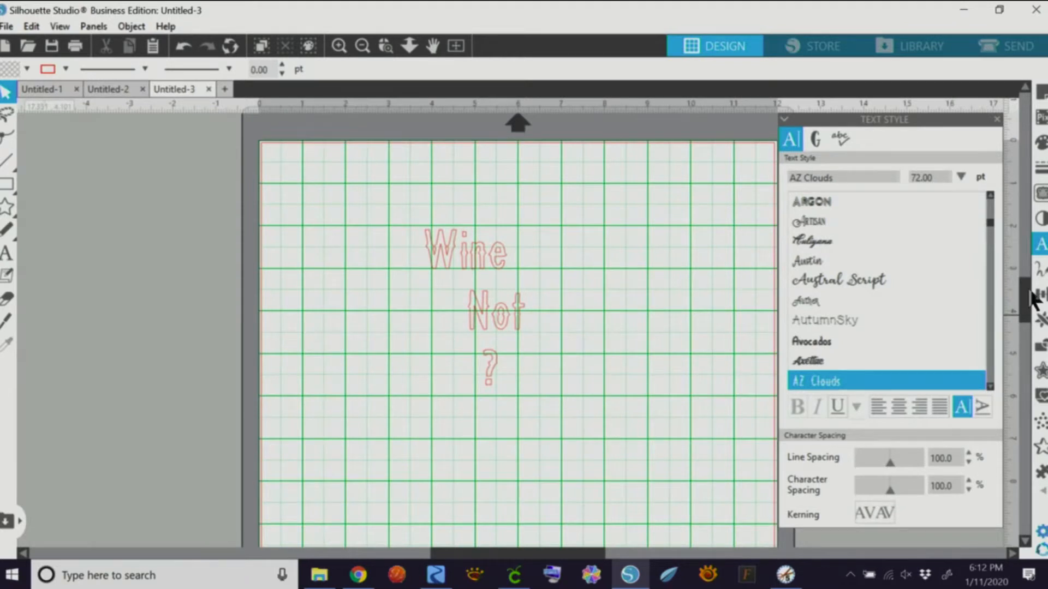
left_click_drag(391, 189, 582, 440)
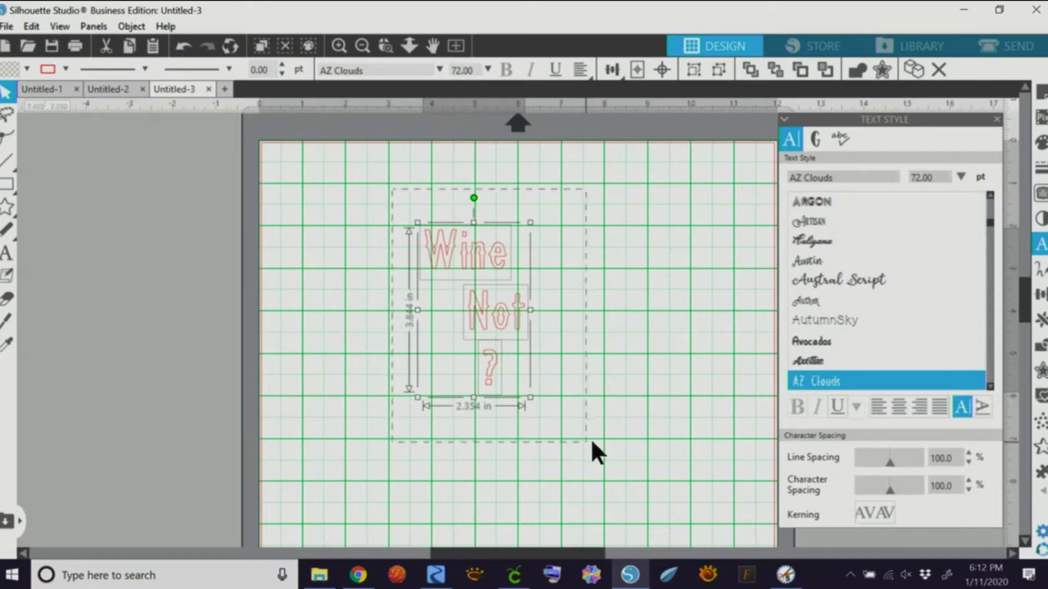
mouse_move(1044, 498)
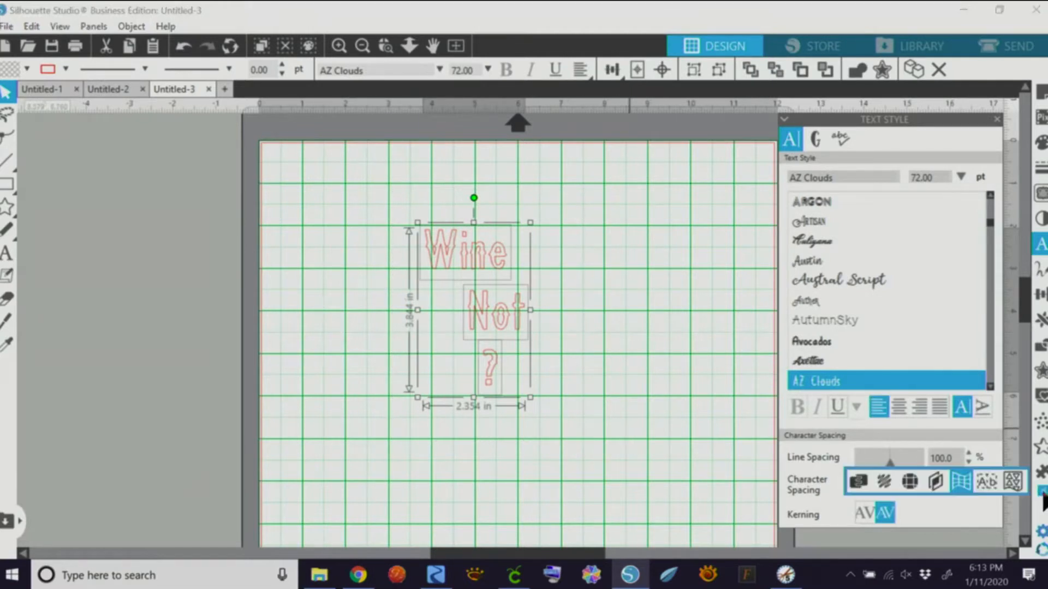
left_click(961, 482)
left_click(1013, 483)
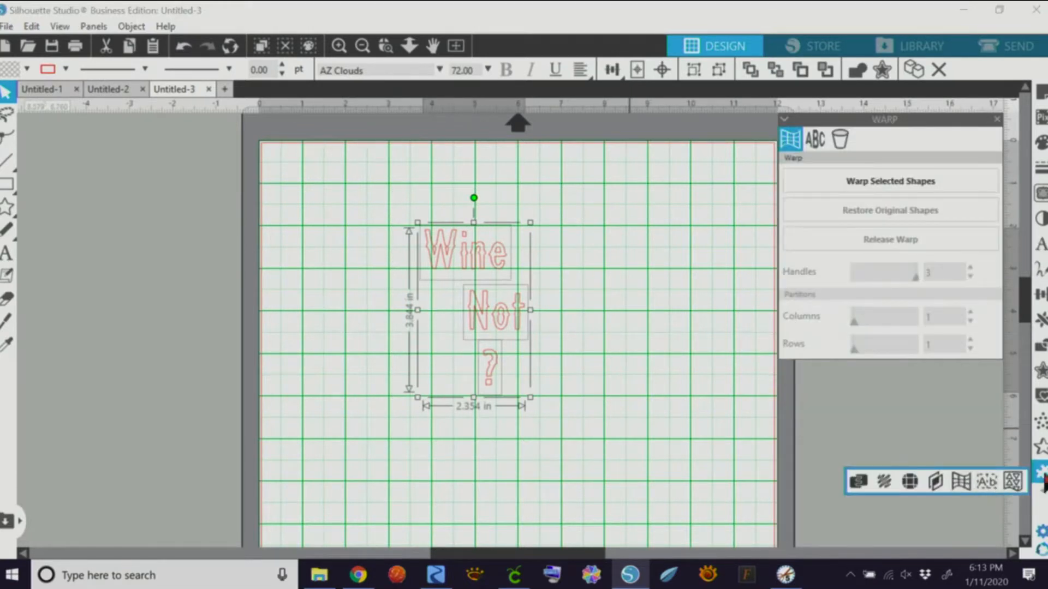
left_click(1040, 294)
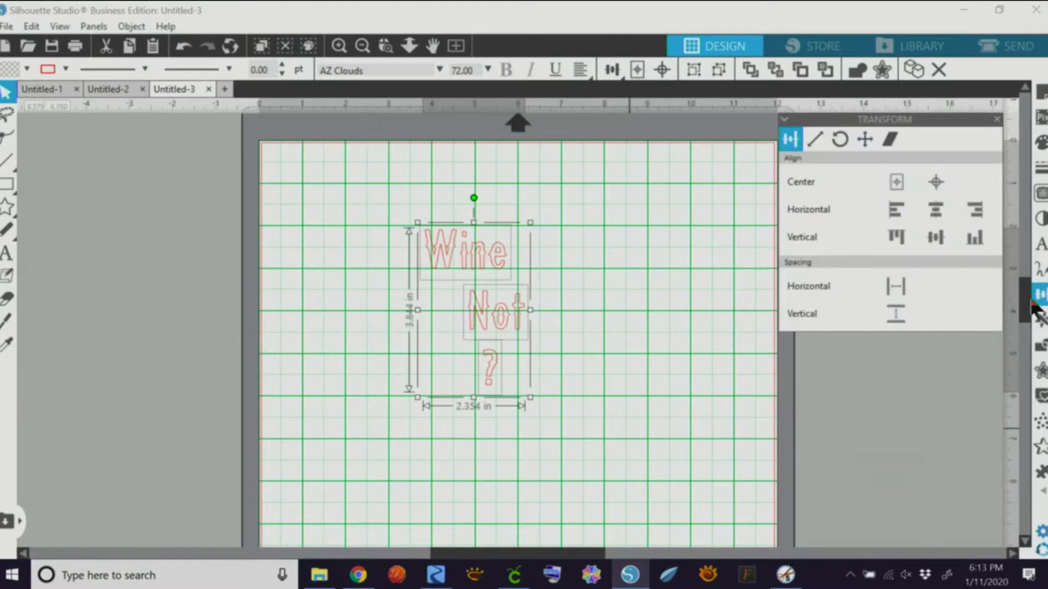
left_click(937, 211)
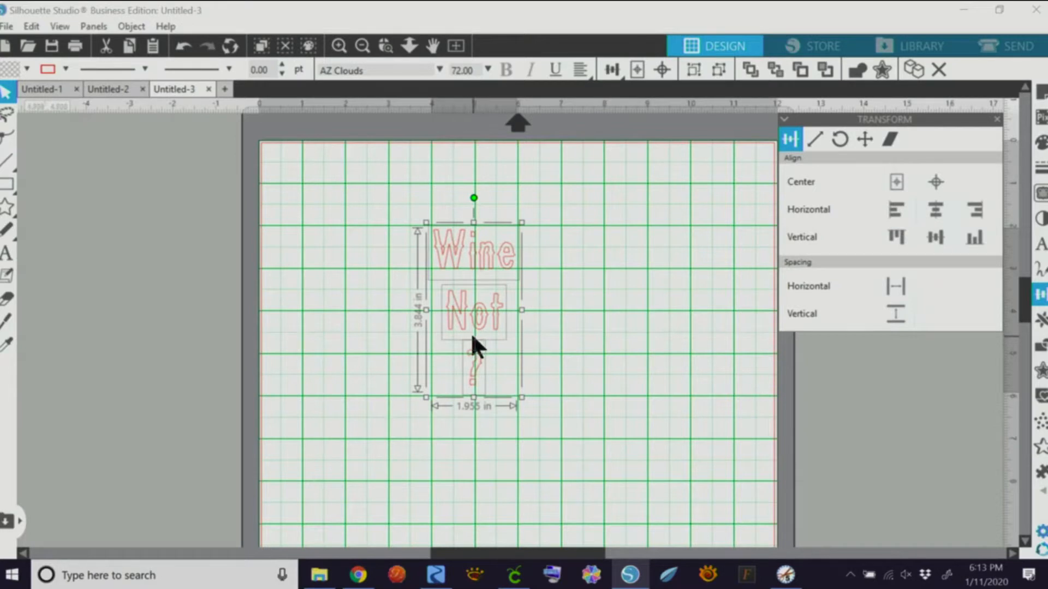
left_click(895, 312)
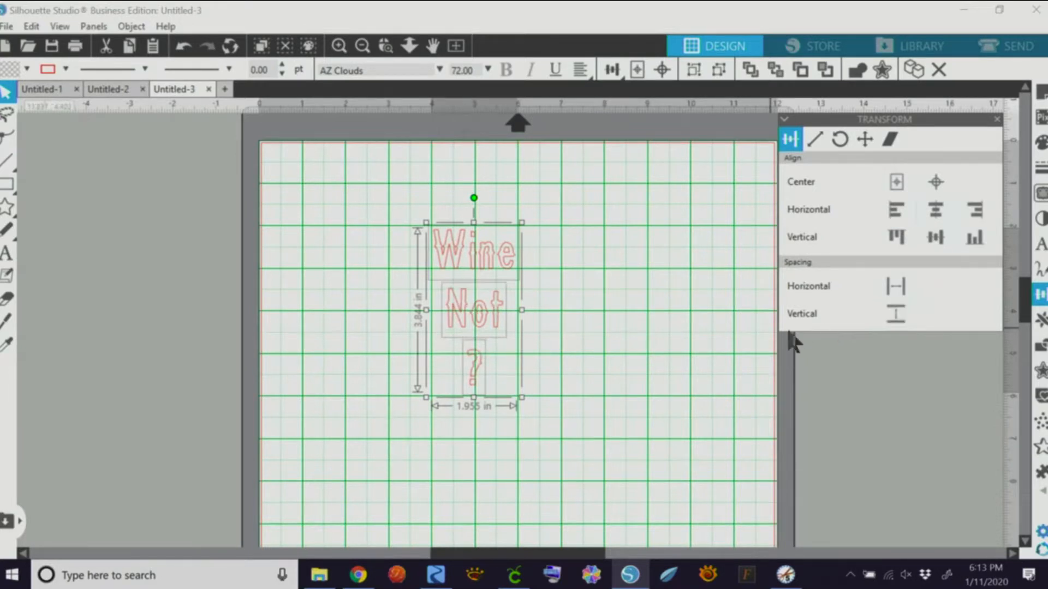
- Fill all three text objects with the dark blue-violet color from the recently used colors
left_click(1042, 144)
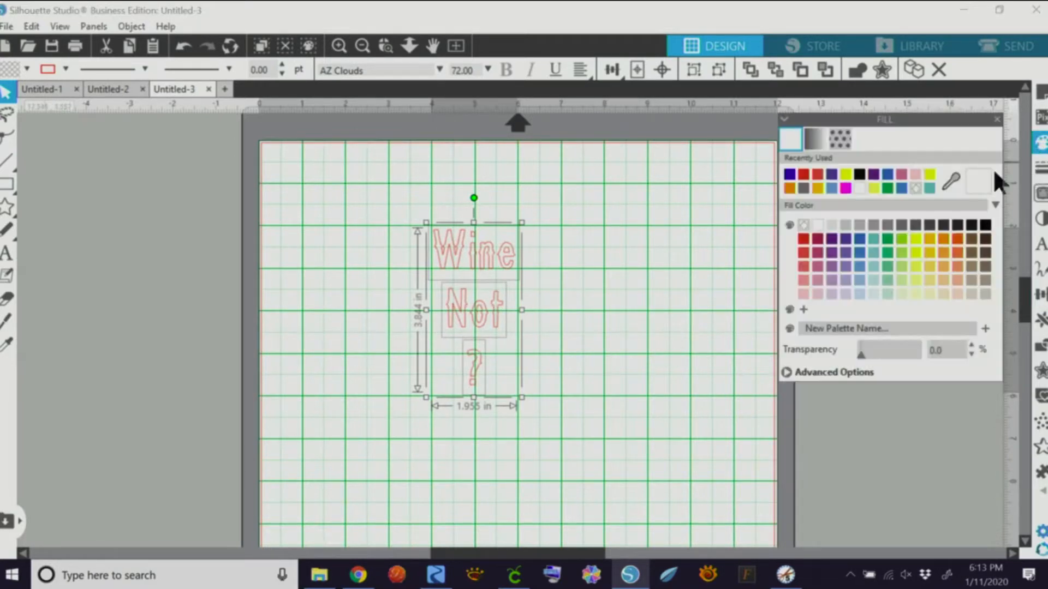
left_click(790, 175)
left_click(647, 334)
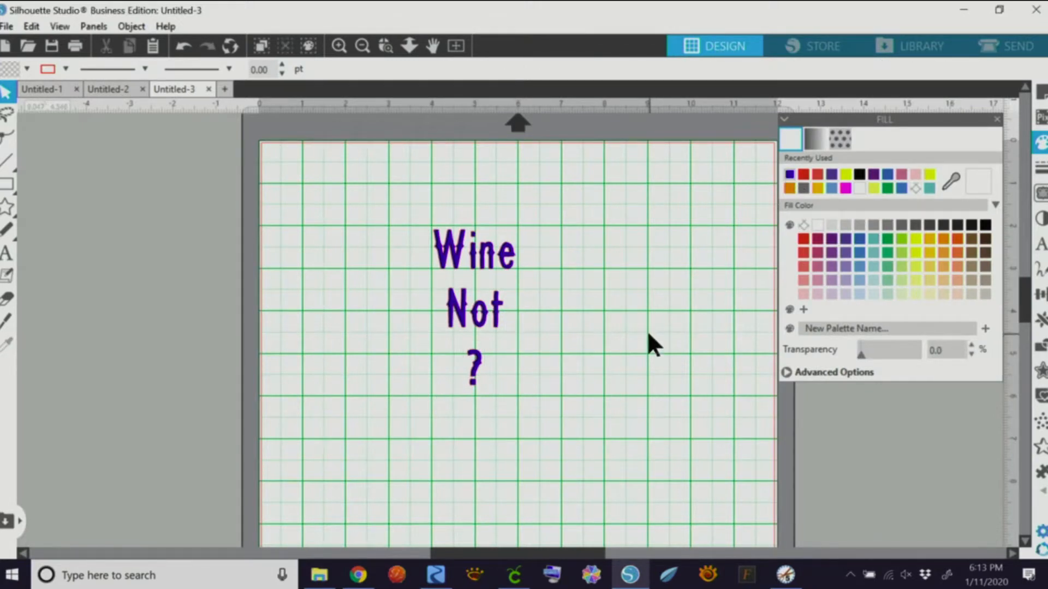
- Apply Warp to the word "Wine" alone
left_click(336, 45)
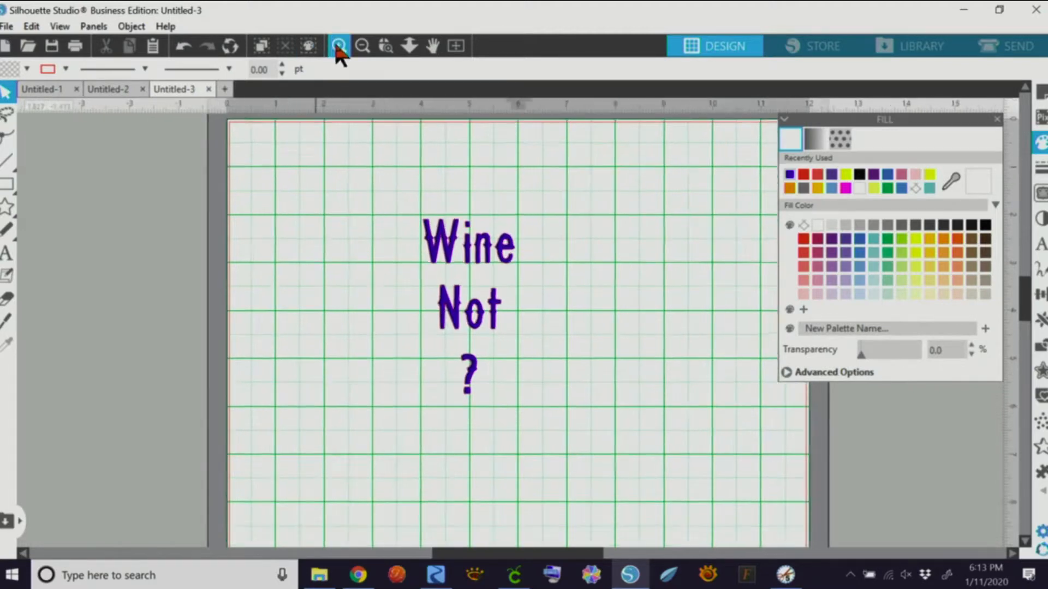
left_click(347, 46)
left_click(347, 46)
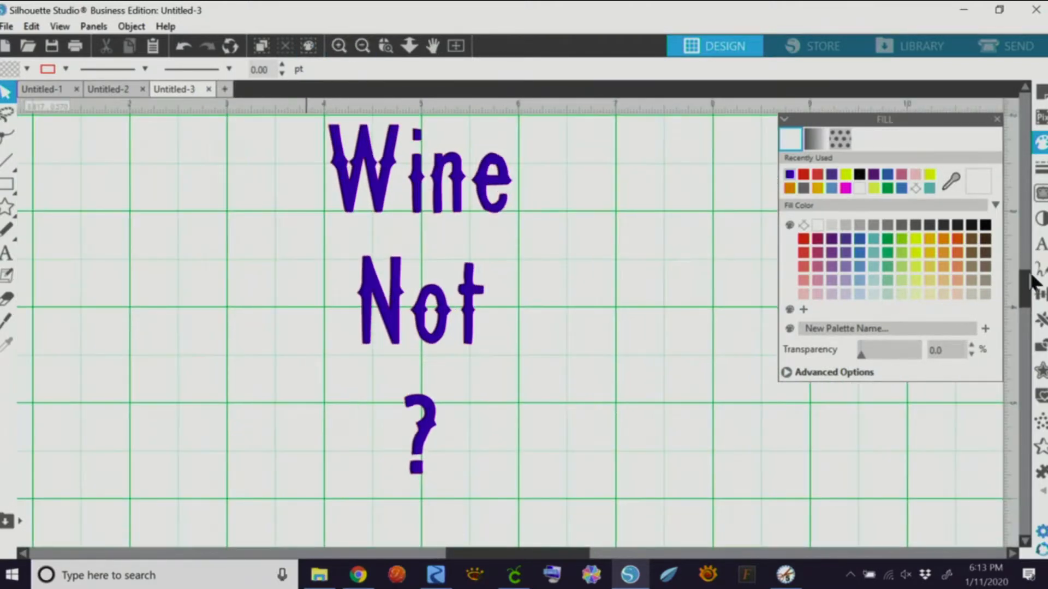
left_click_drag(1027, 287, 1028, 285)
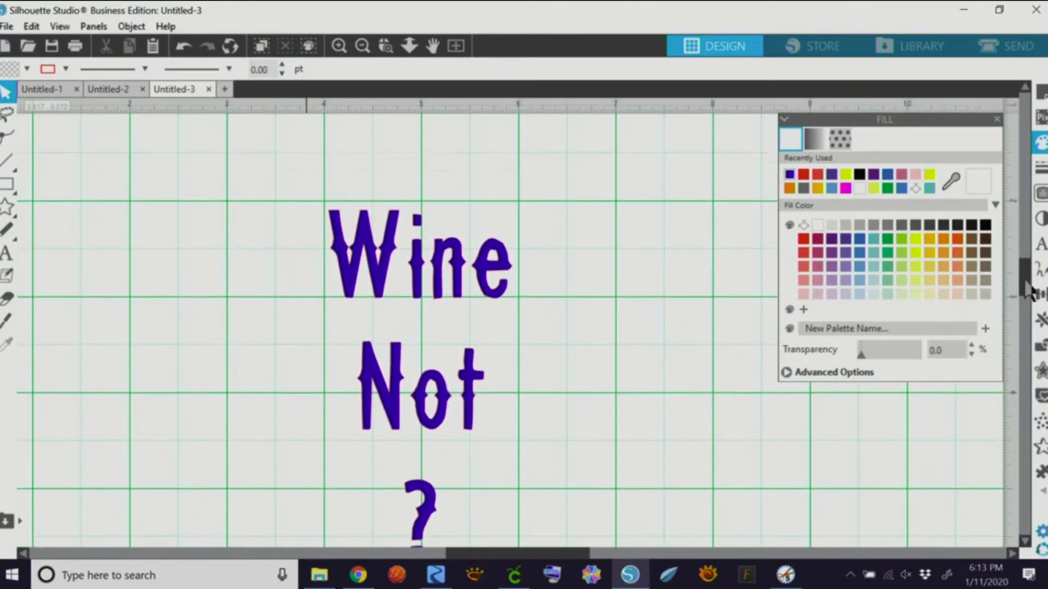
left_click(482, 276)
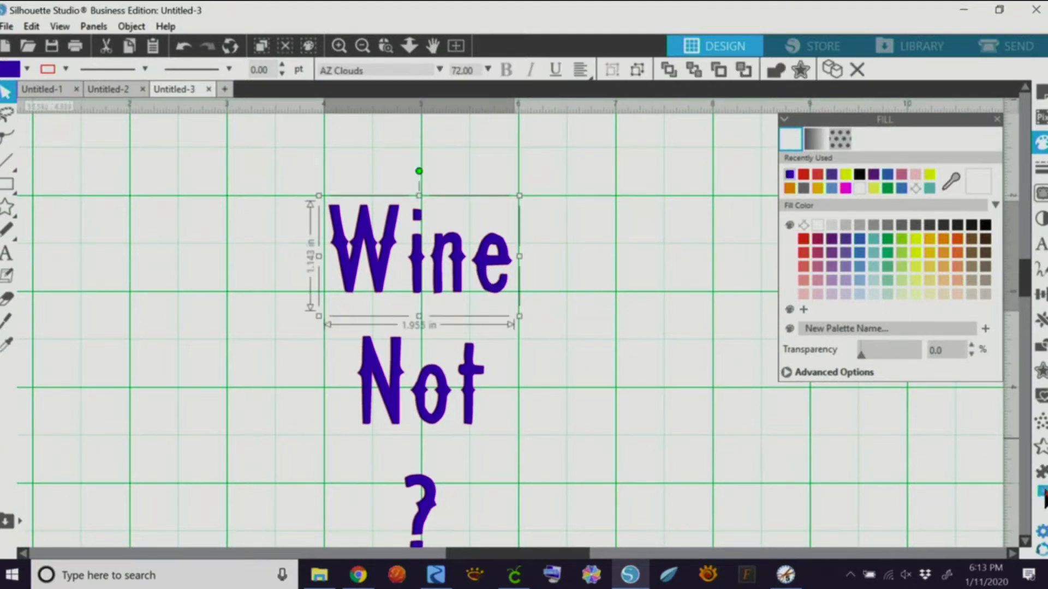
mouse_move(1041, 491)
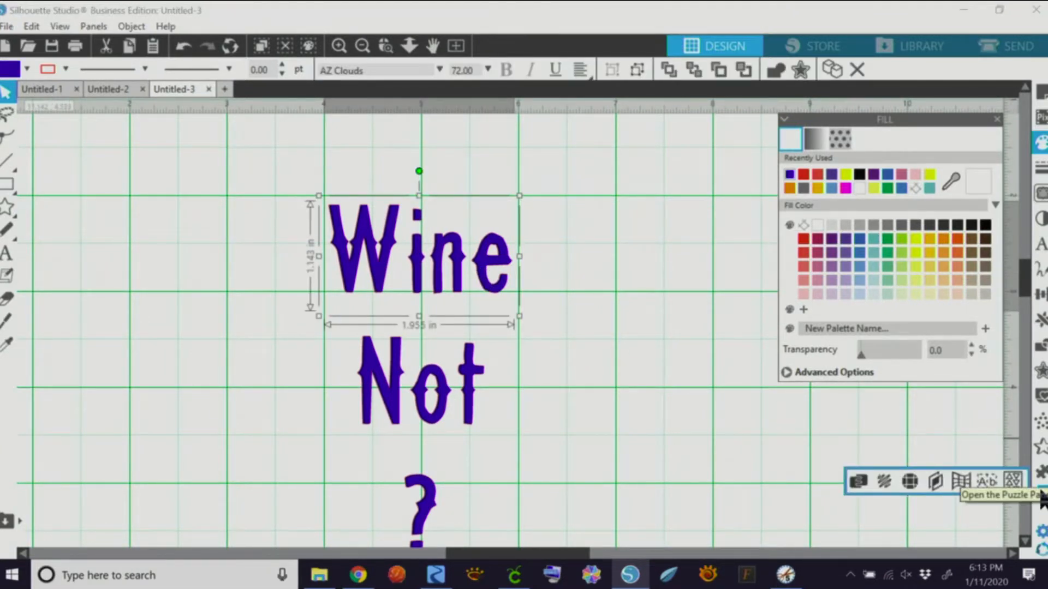
left_click(961, 481)
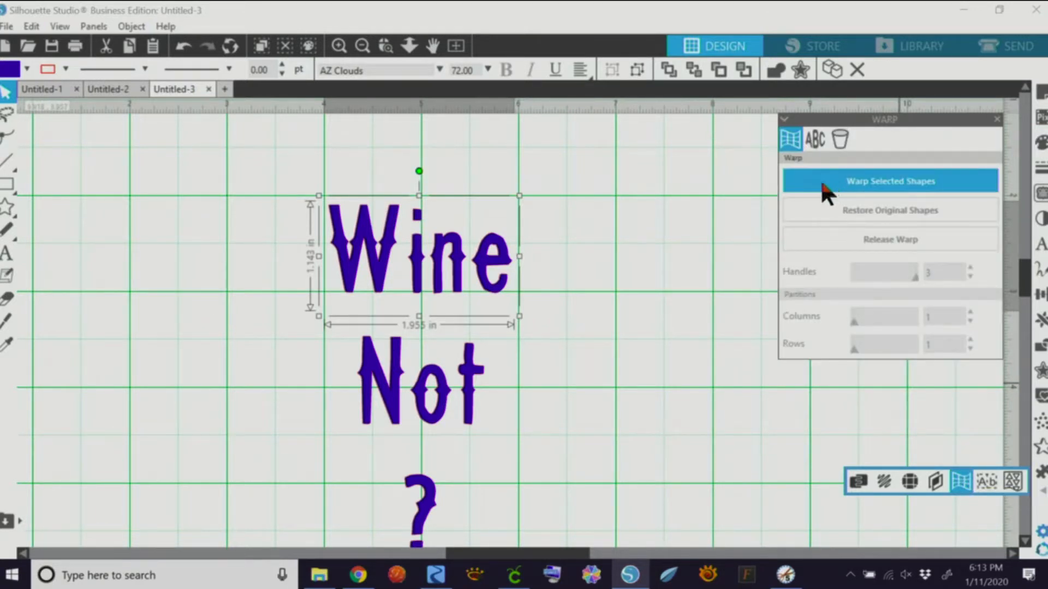
left_click(827, 192)
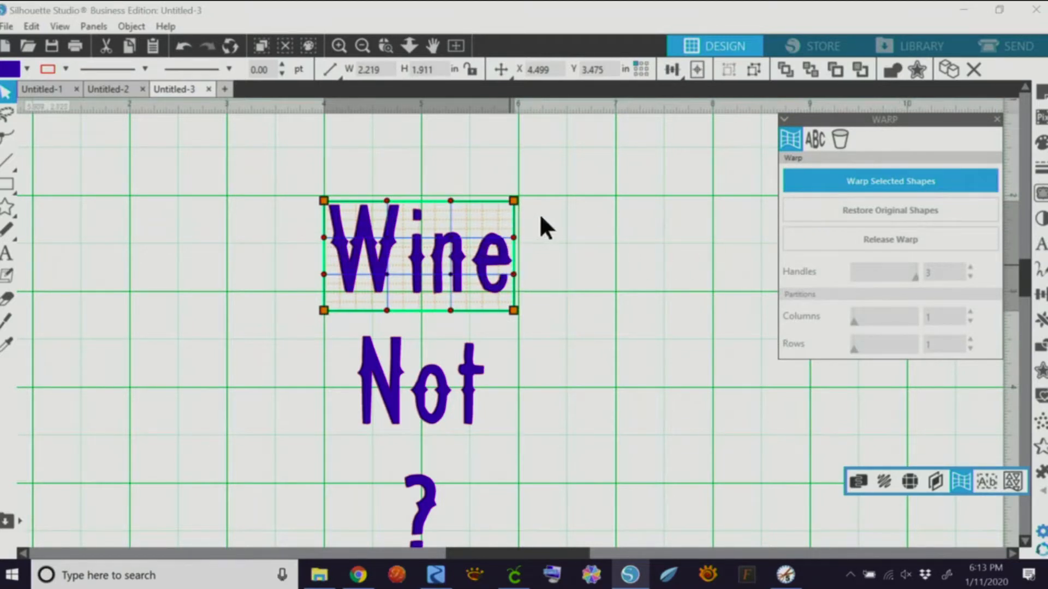
- Move the four warp corners of "Wine" so the word is taller at the W and narrows toward the e
left_click_drag(514, 201, 525, 225)
mouse_move(514, 310)
left_mouse_down()
mouse_move(515, 297)
mouse_move(526, 299)
left_mouse_up()
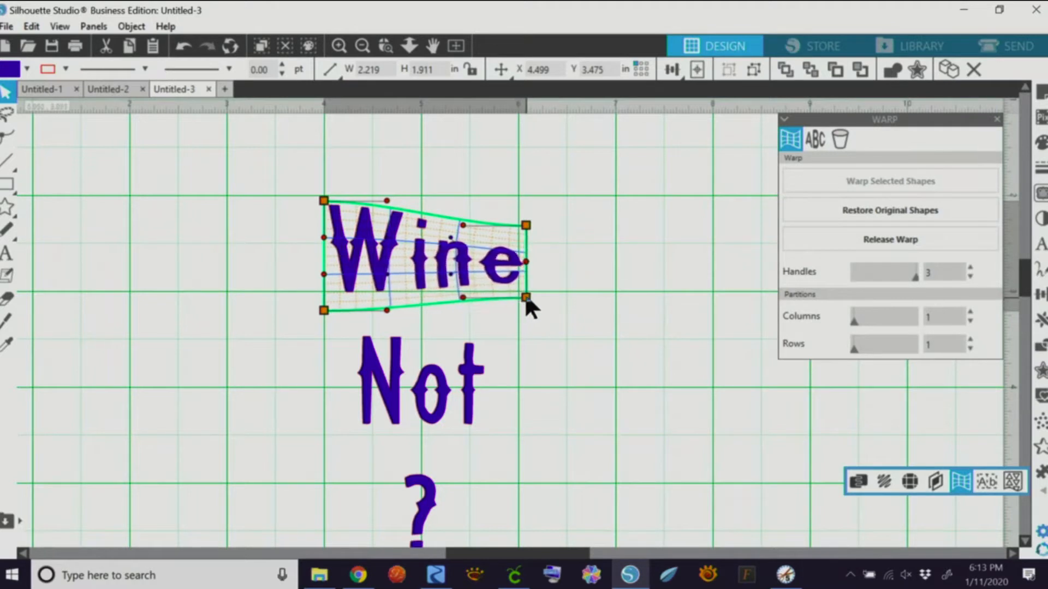
left_click_drag(323, 201, 322, 185)
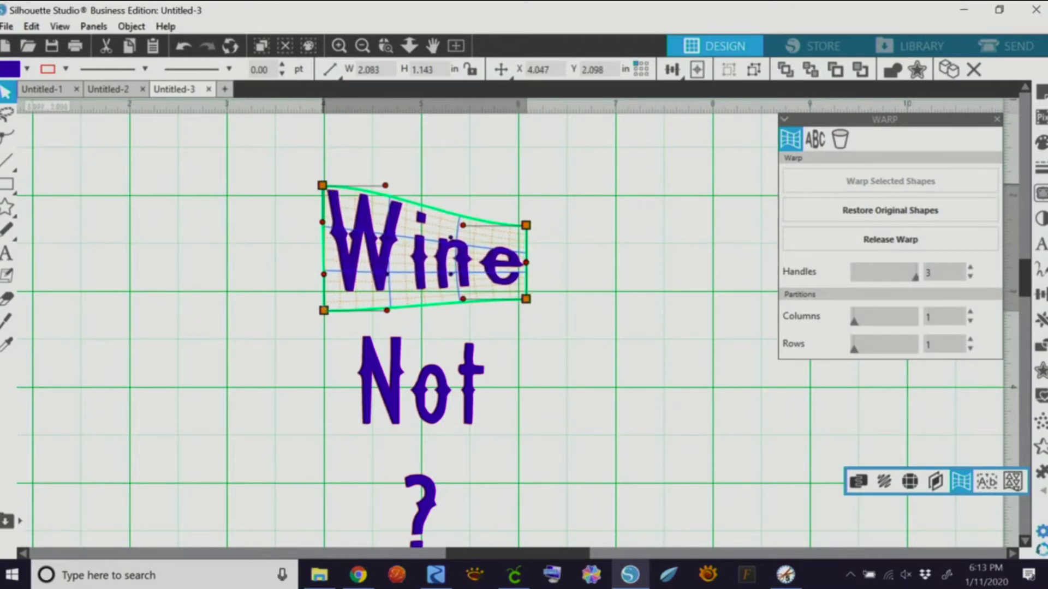
left_click_drag(323, 311, 322, 331)
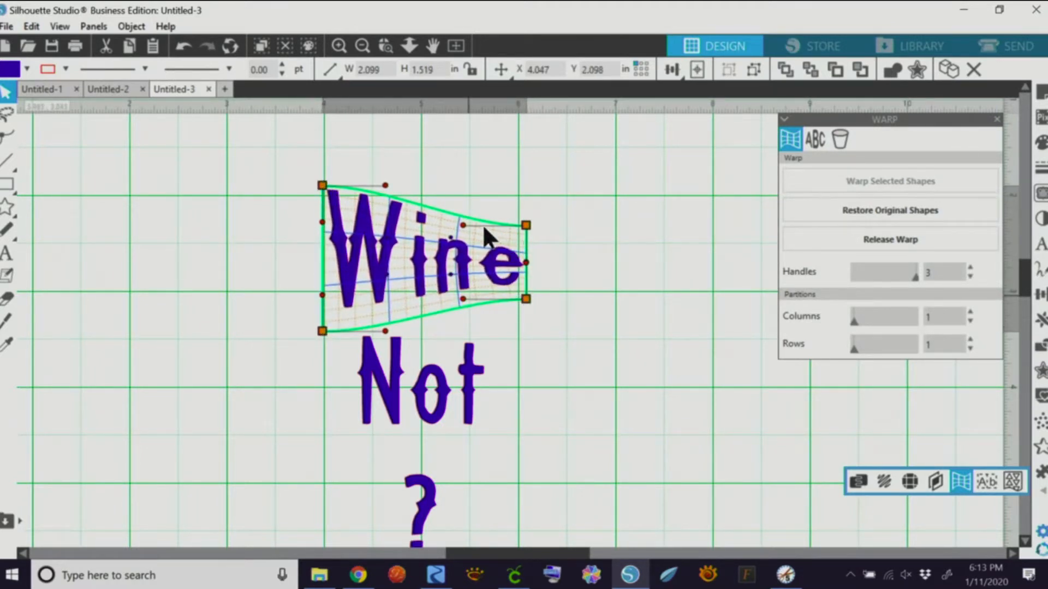
- Adjust the warp curve handles of "Wine" to bulge its right edge outward and arch its upper and lower edges upward
left_click_drag(527, 264, 543, 277)
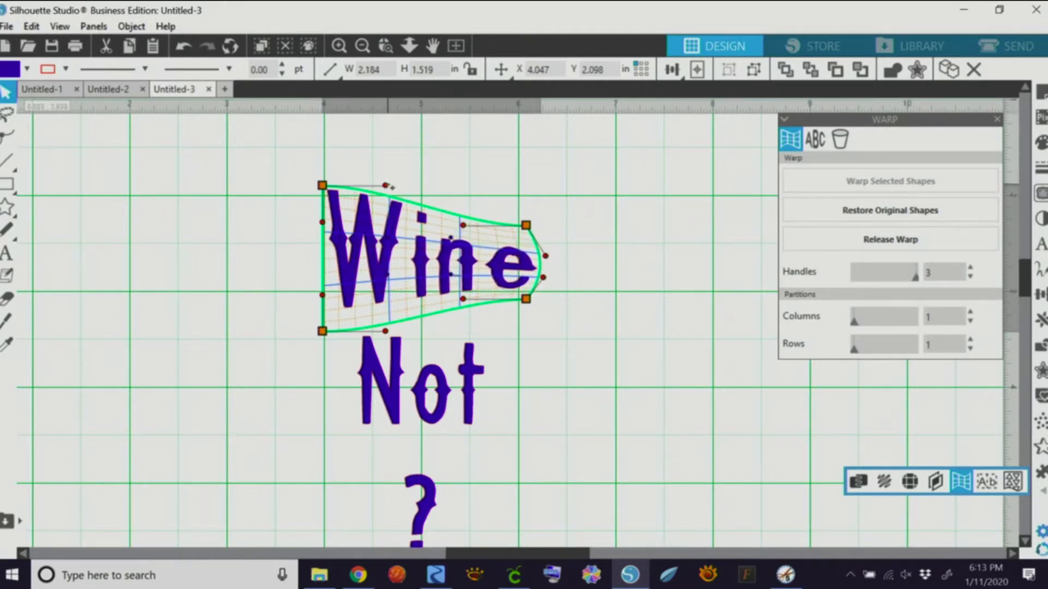
left_click_drag(385, 185, 385, 173)
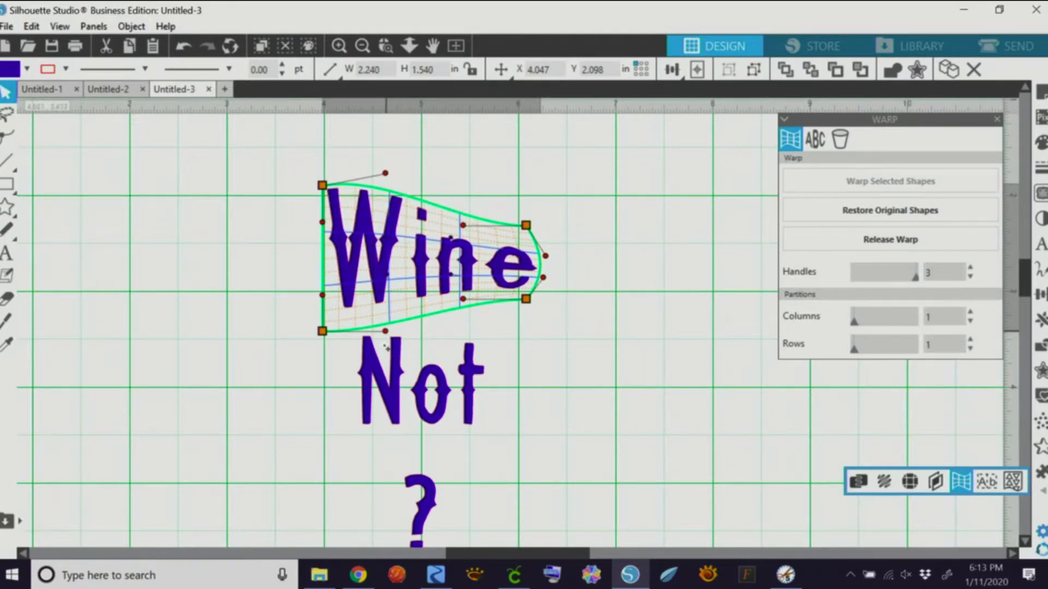
left_click_drag(385, 331, 383, 350)
left_click_drag(463, 222, 474, 204)
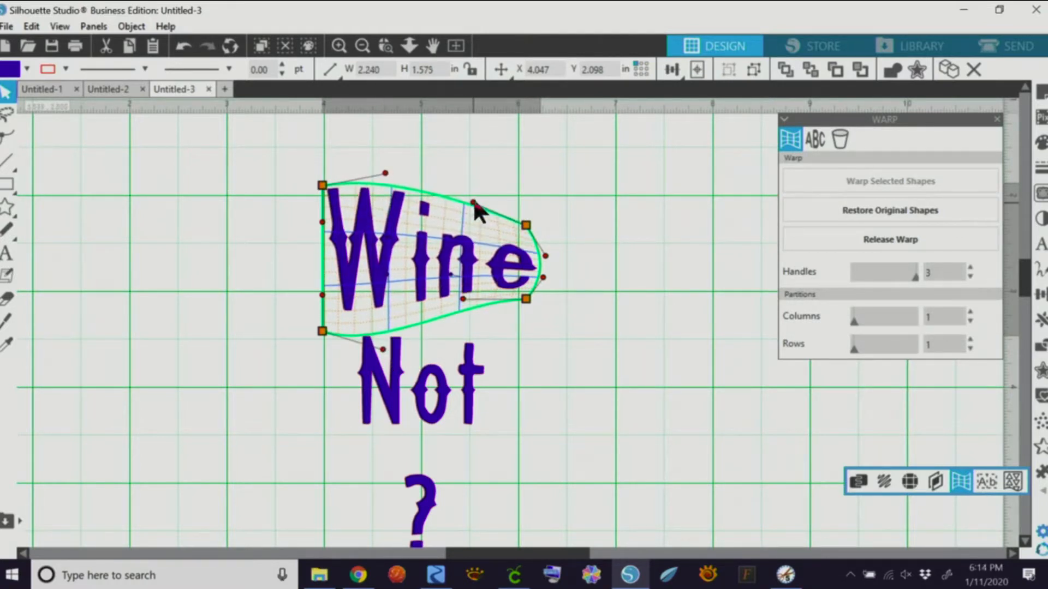
left_click_drag(463, 299, 446, 277)
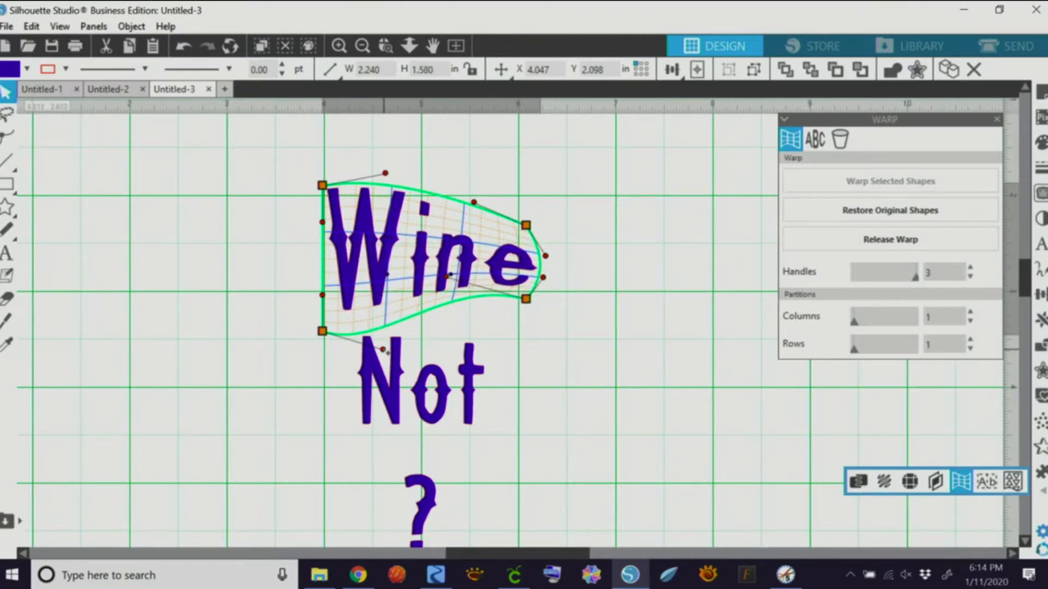
left_click_drag(383, 350, 382, 300)
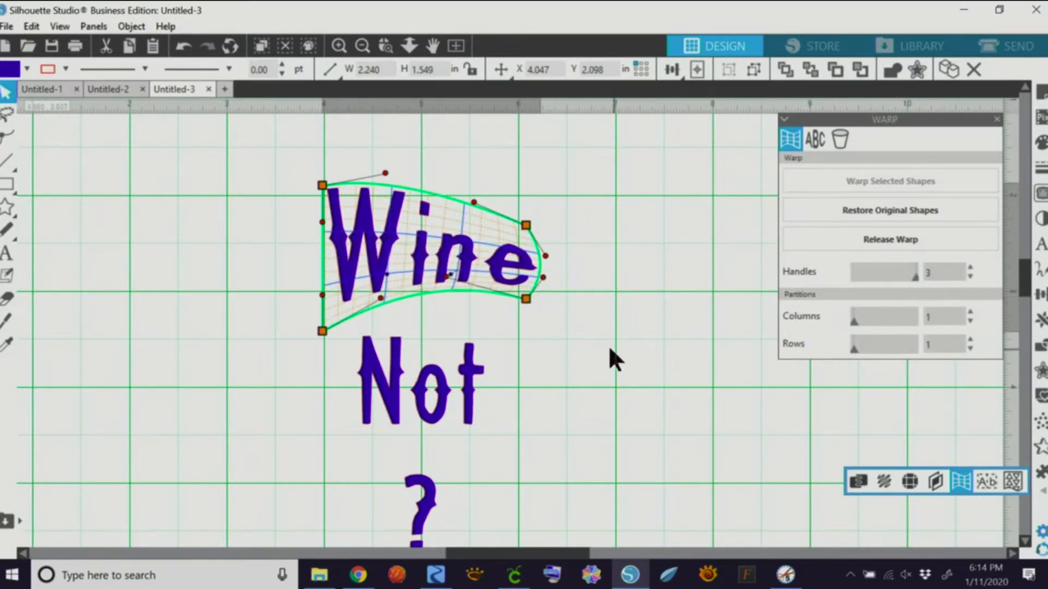
- Apply Warp to the word "Not" alone
left_click(587, 327)
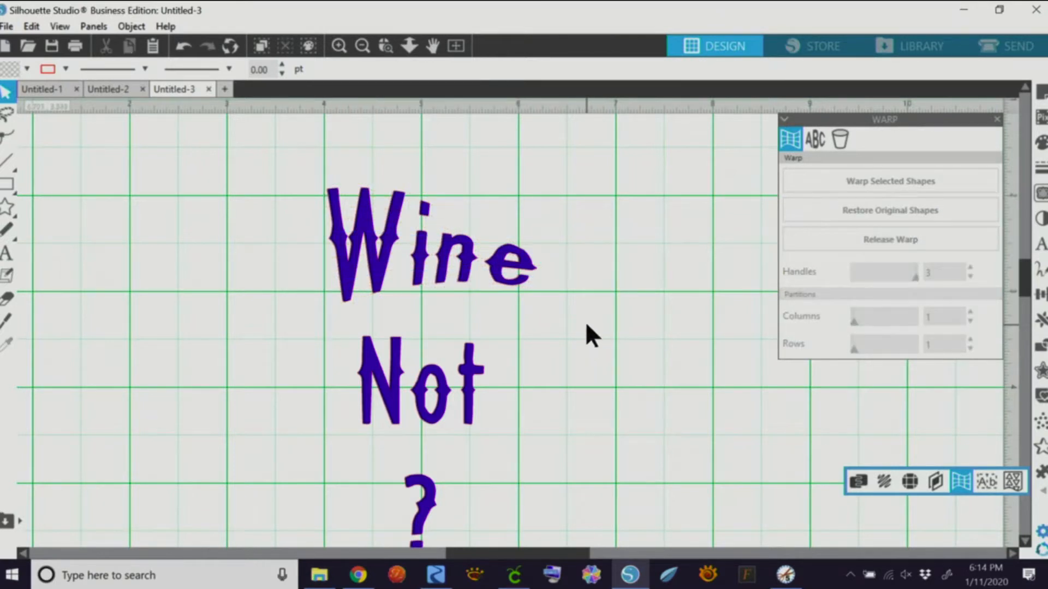
left_click(470, 383)
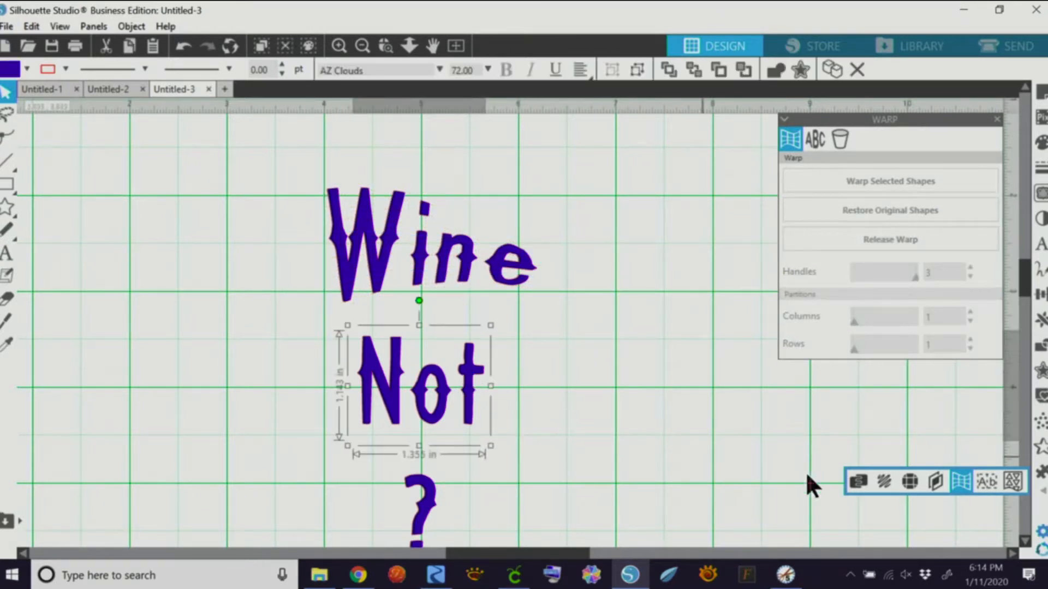
left_click(960, 479)
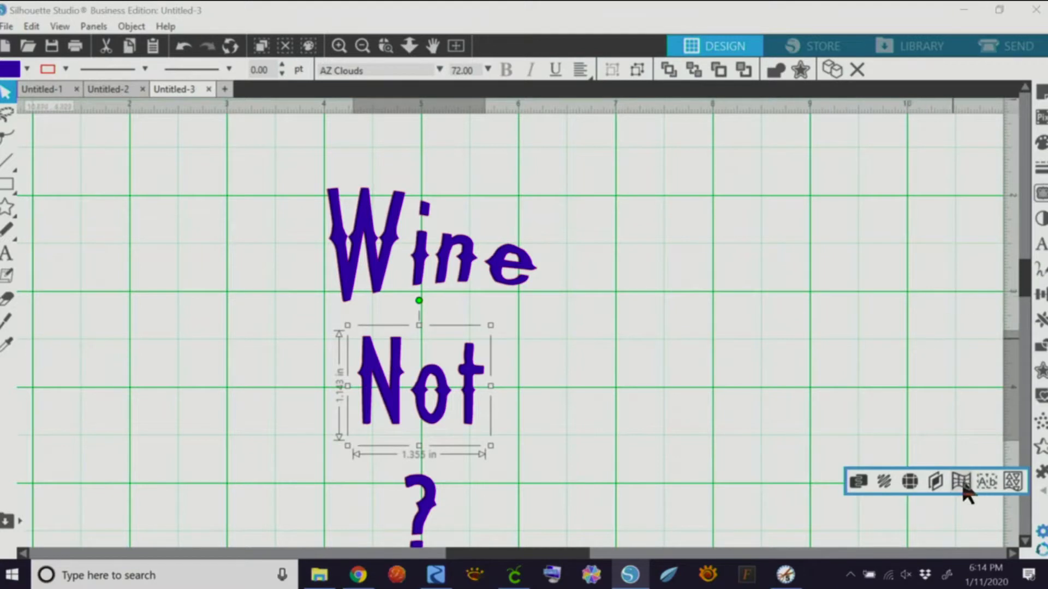
left_click(960, 479)
left_click(861, 180)
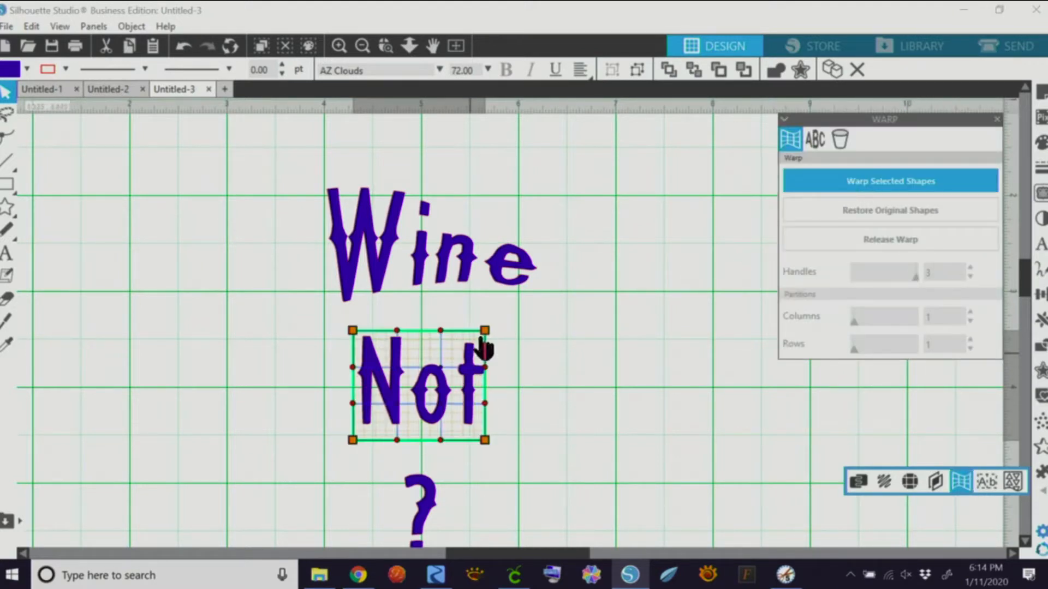
- Reposition the four warp corners of "Not" so the word is wider and shorter, and arch its upper edge upward
left_click_drag(485, 330, 501, 329)
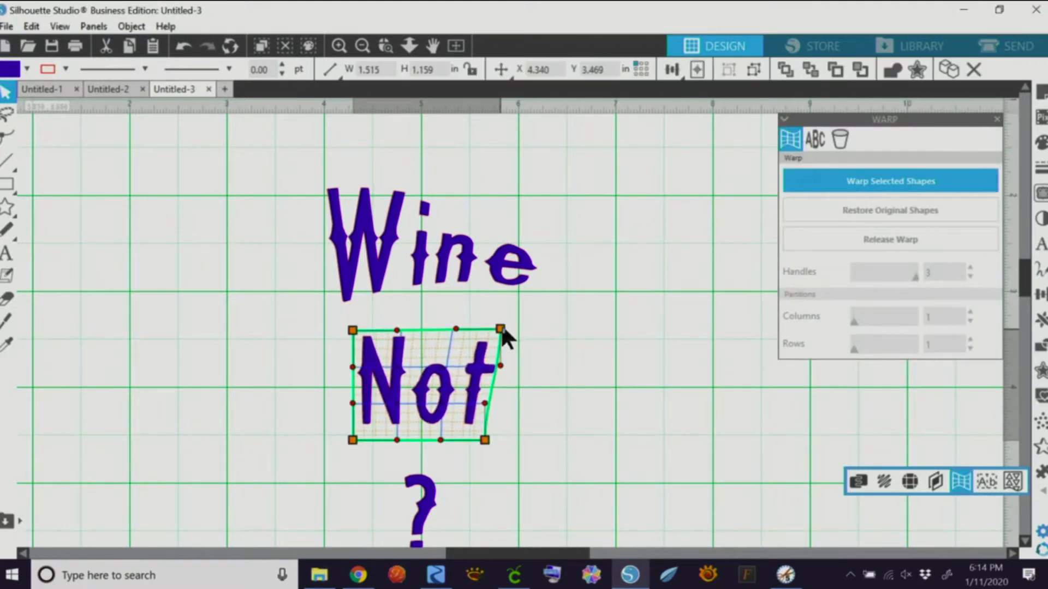
left_click_drag(485, 439, 503, 419)
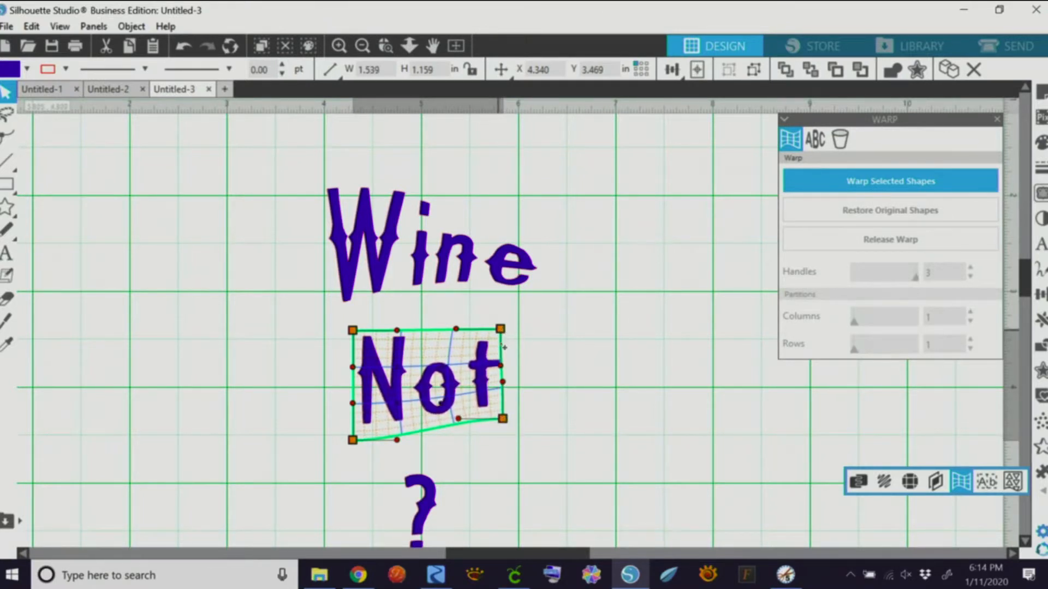
left_click_drag(500, 329, 468, 315)
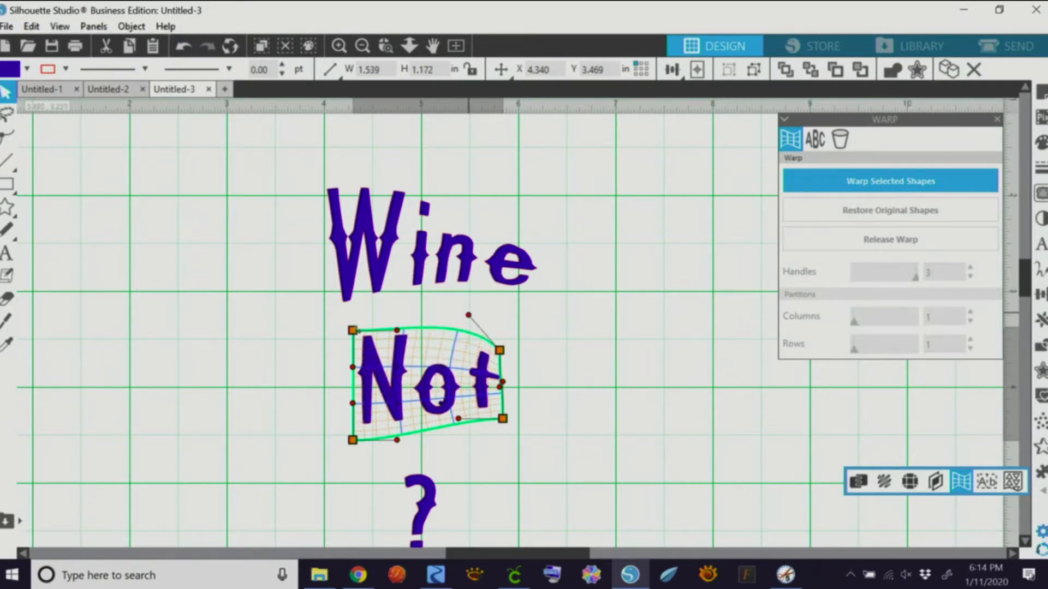
left_click_drag(354, 361, 352, 358)
left_click_drag(352, 440, 351, 412)
left_click_drag(394, 357, 387, 327)
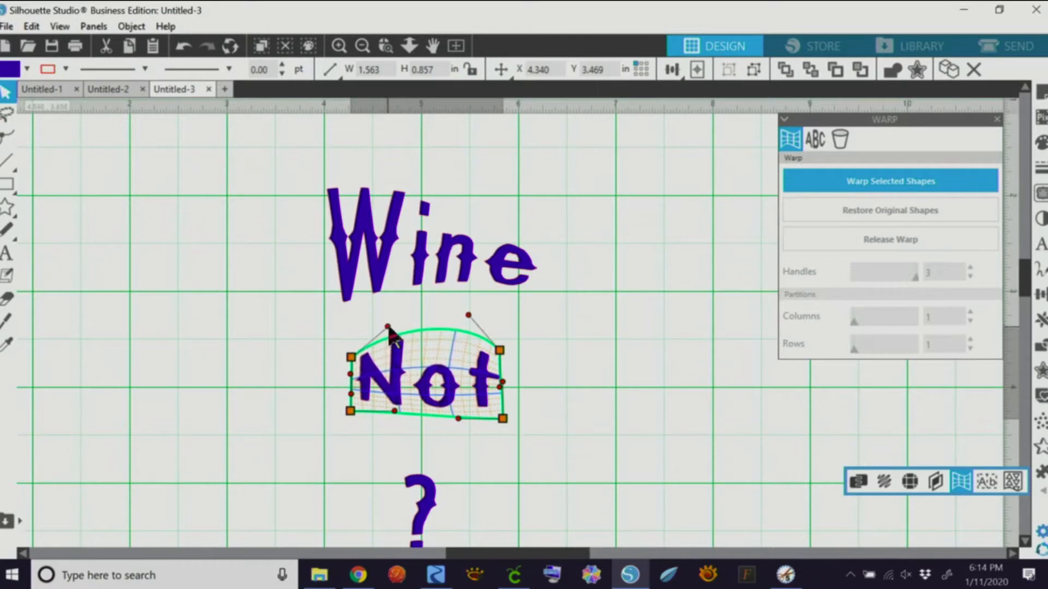
- Bow the lower warp edge of "Not" downward and fine-tune its curve handles into an even oval
left_click_drag(499, 351, 501, 358)
left_click_drag(503, 419, 464, 457)
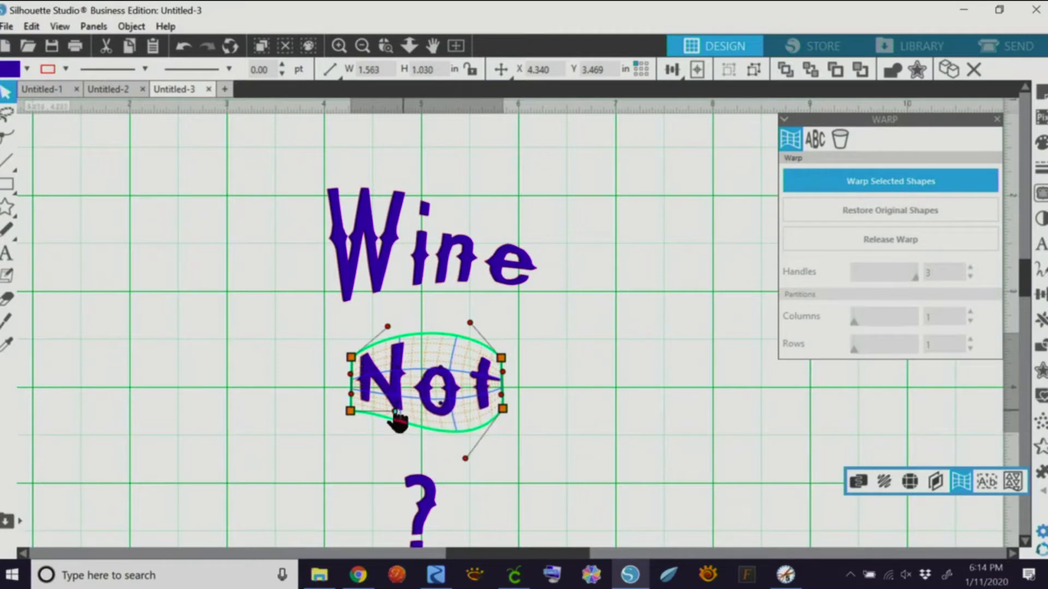
left_click_drag(395, 411, 381, 461)
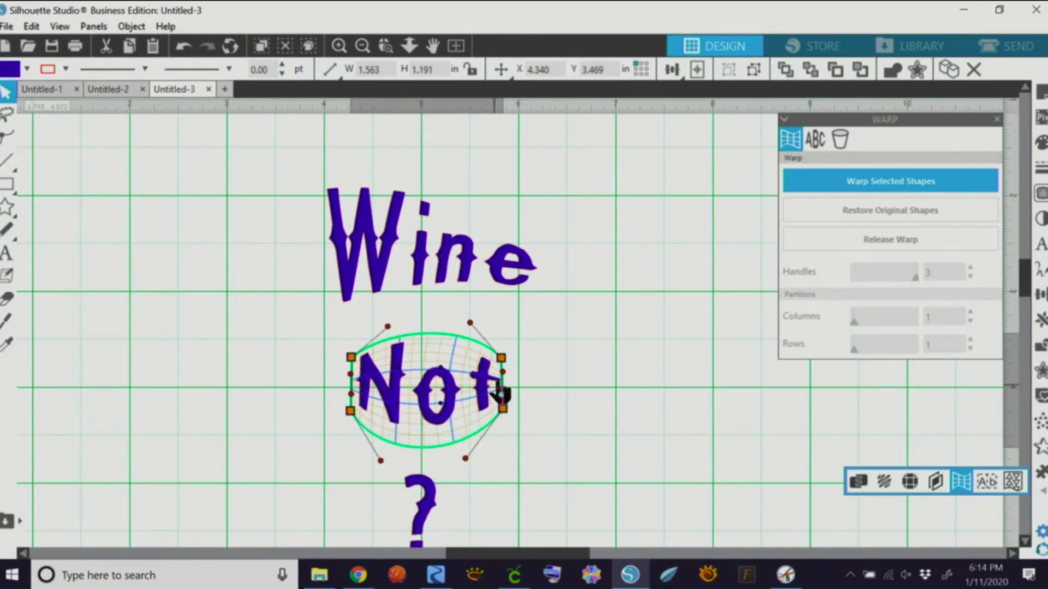
left_click_drag(502, 355, 462, 325)
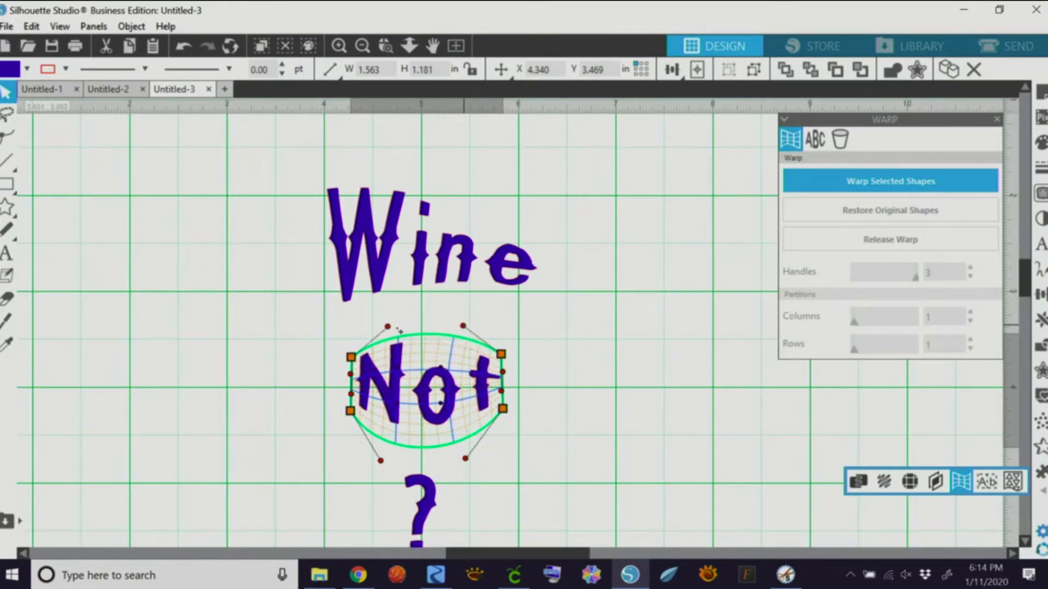
left_click_drag(388, 327, 389, 331)
left_click_drag(465, 458, 460, 452)
left_click_drag(382, 463, 381, 457)
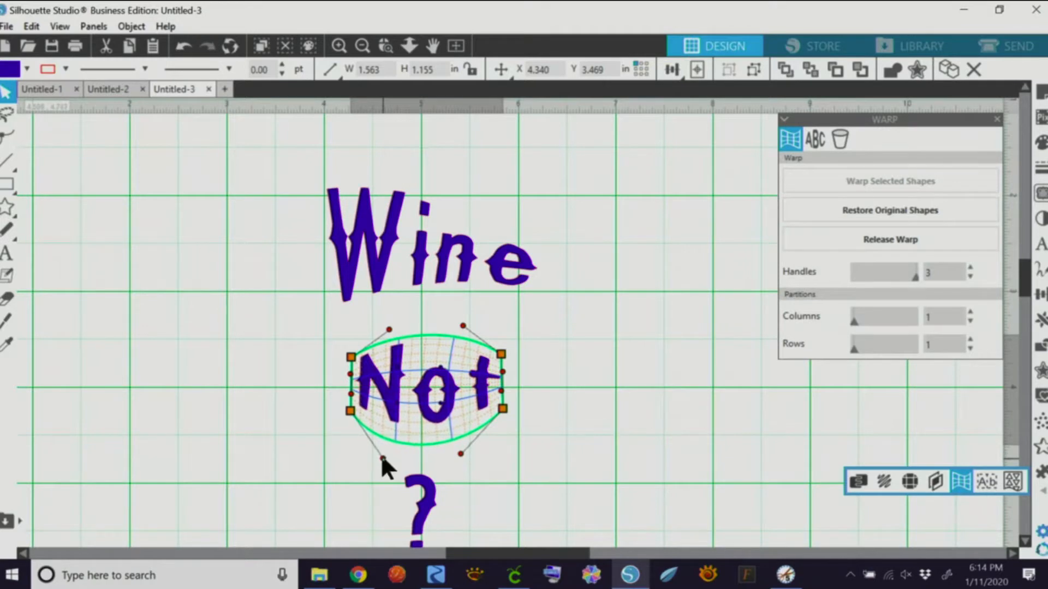
left_click(529, 444)
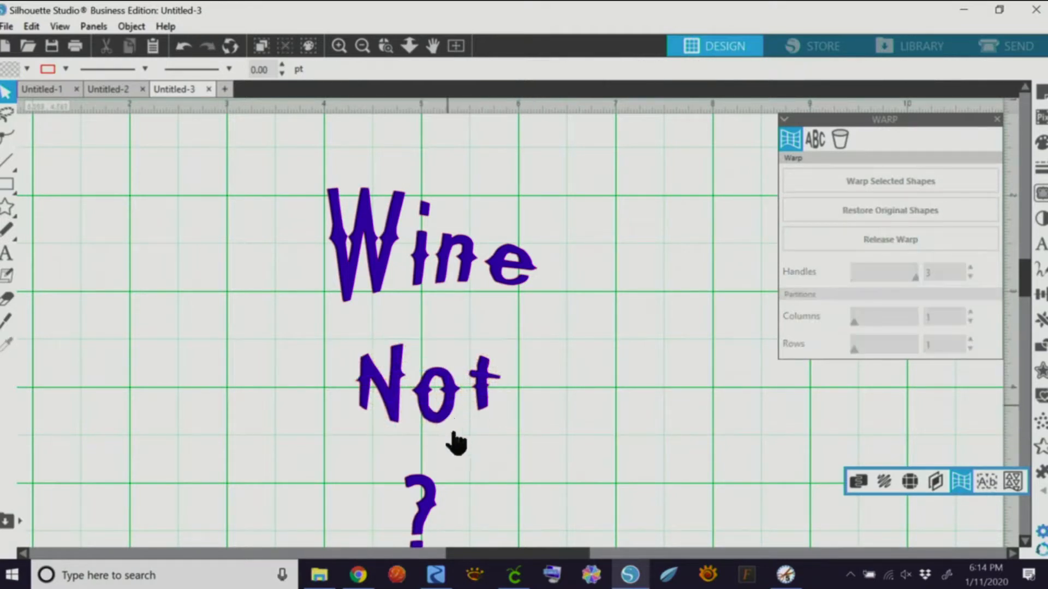
- Apply Warp to the question mark alone
left_click(1032, 275)
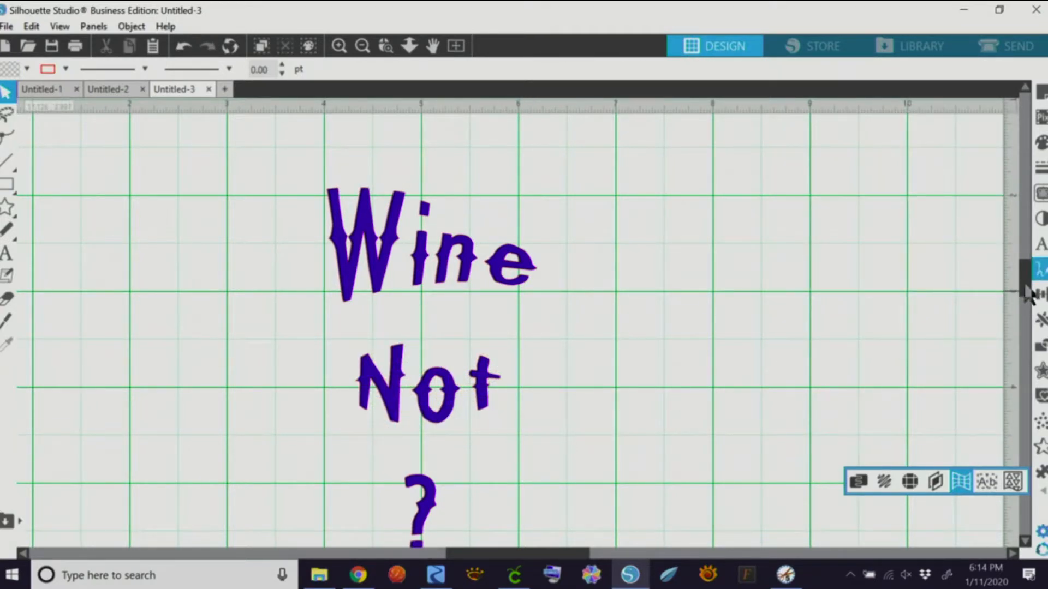
left_click(435, 491)
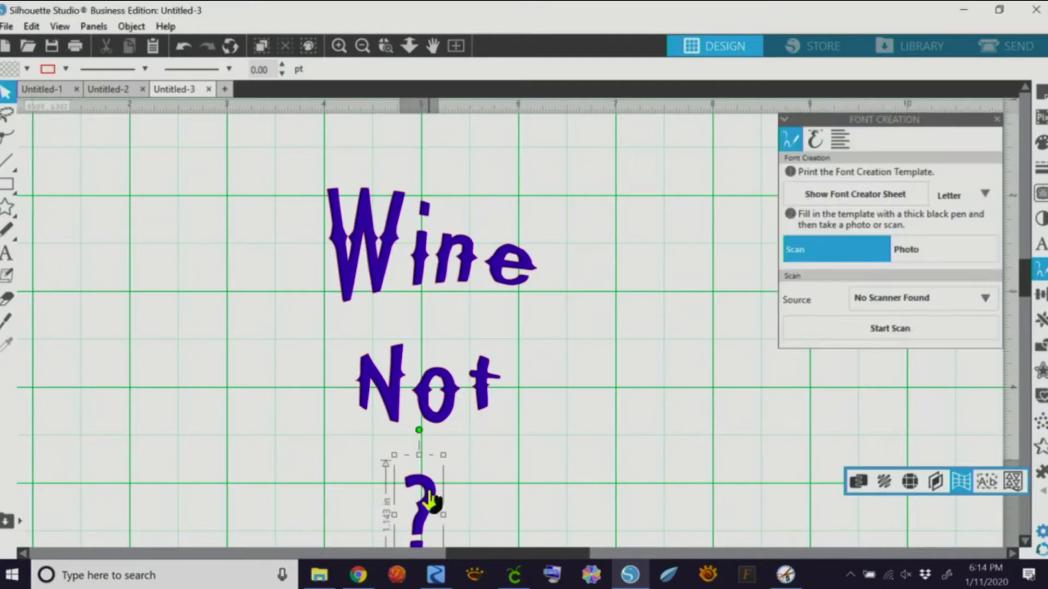
mouse_move(1041, 481)
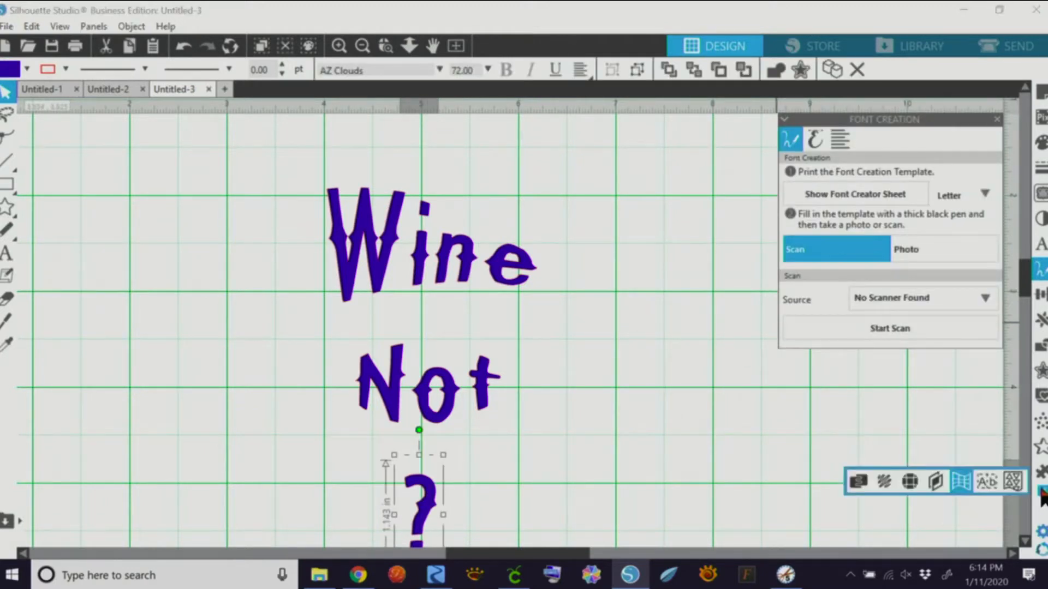
left_click(961, 481)
left_click(857, 183)
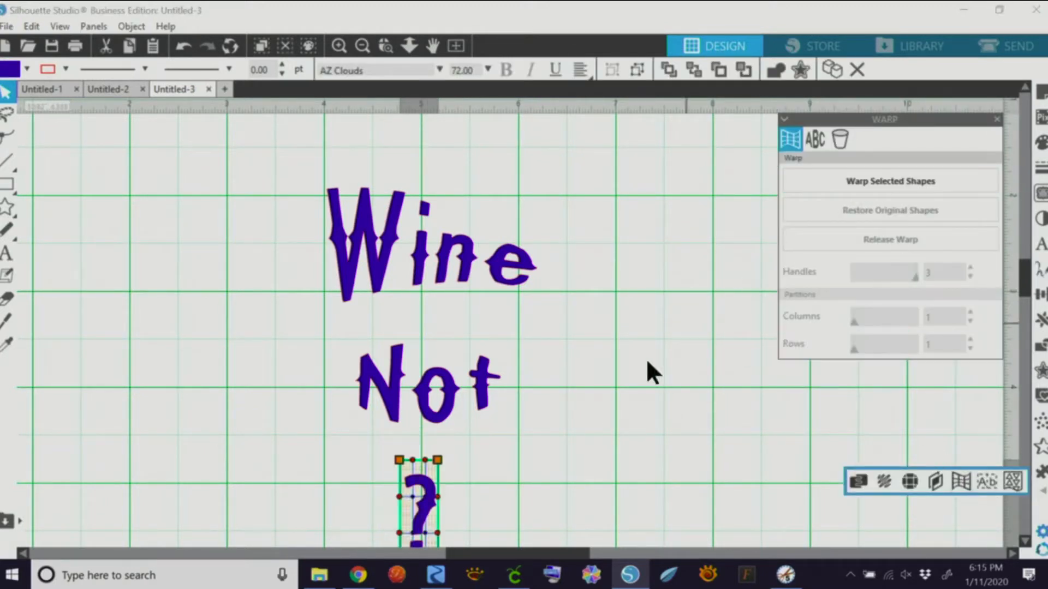
- Move the question mark's warp corners and handles so it is wide at its upper edge and tapers to a narrow base
scroll(1033, 306, "down", 4)
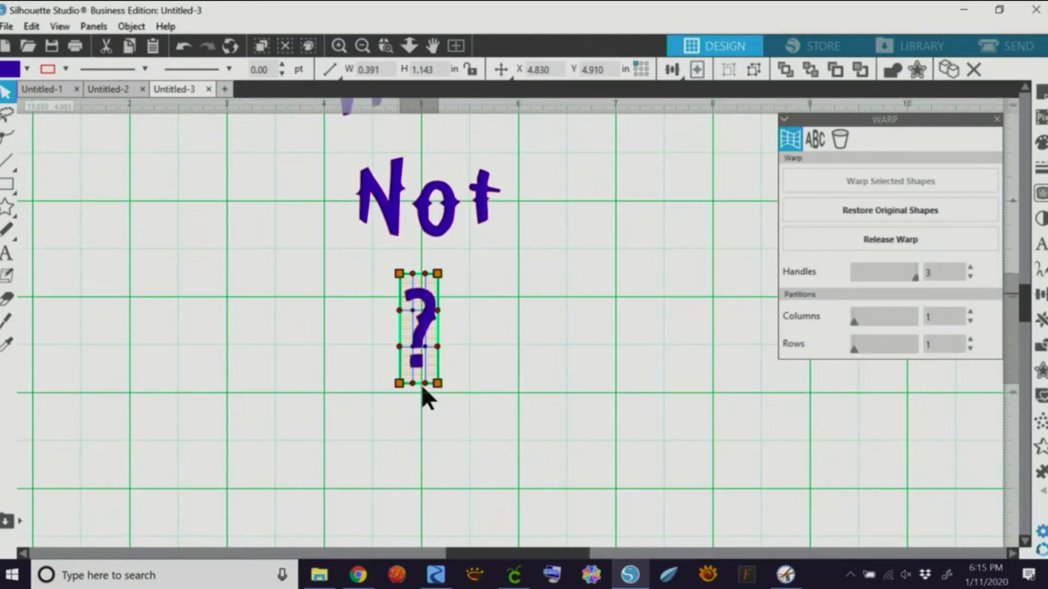
left_click_drag(438, 274, 369, 276)
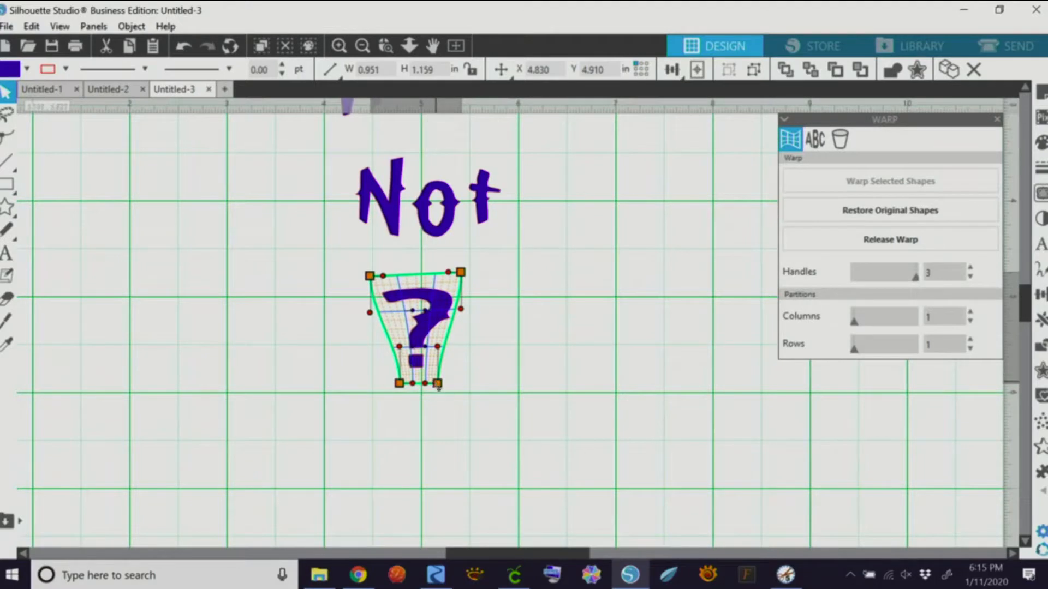
left_click_drag(438, 385, 409, 385)
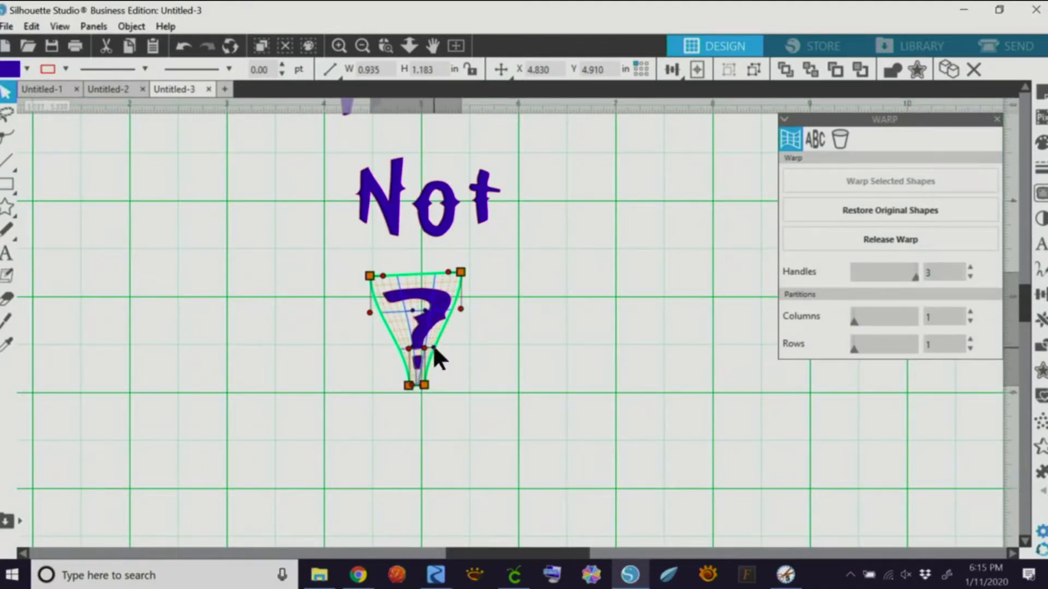
left_click_drag(408, 349, 428, 359)
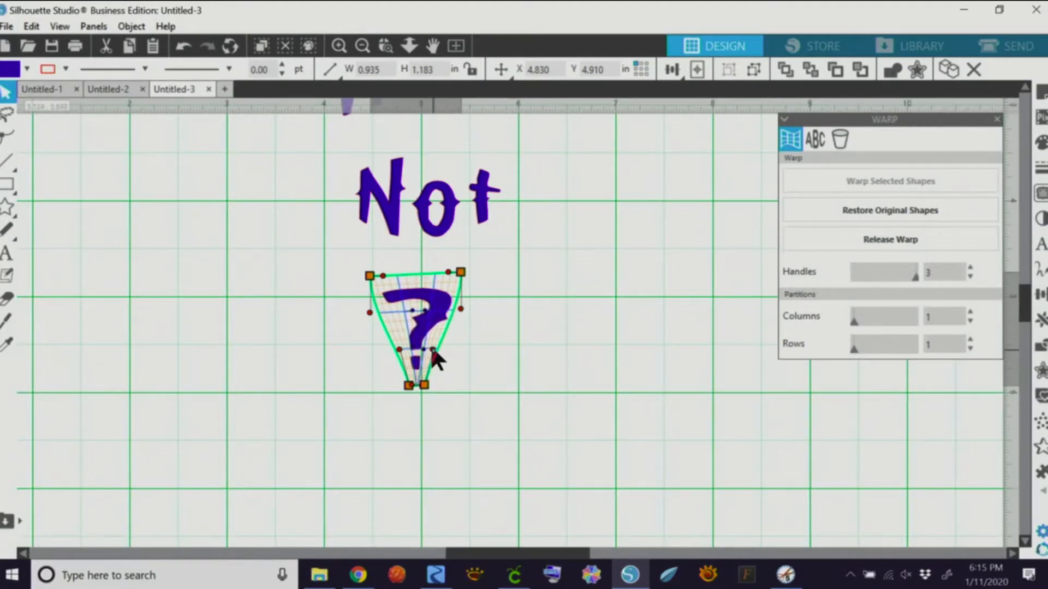
left_click(469, 407)
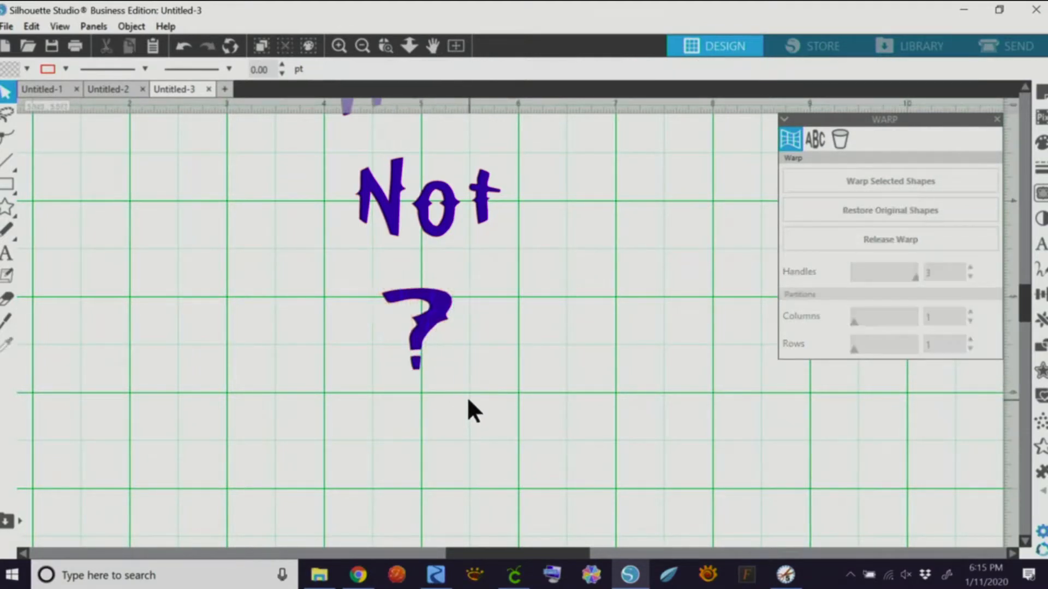
- Align "Wine", "Not" and "?" on a common horizontal center and space them evenly vertically
left_click(362, 46)
left_click(362, 46)
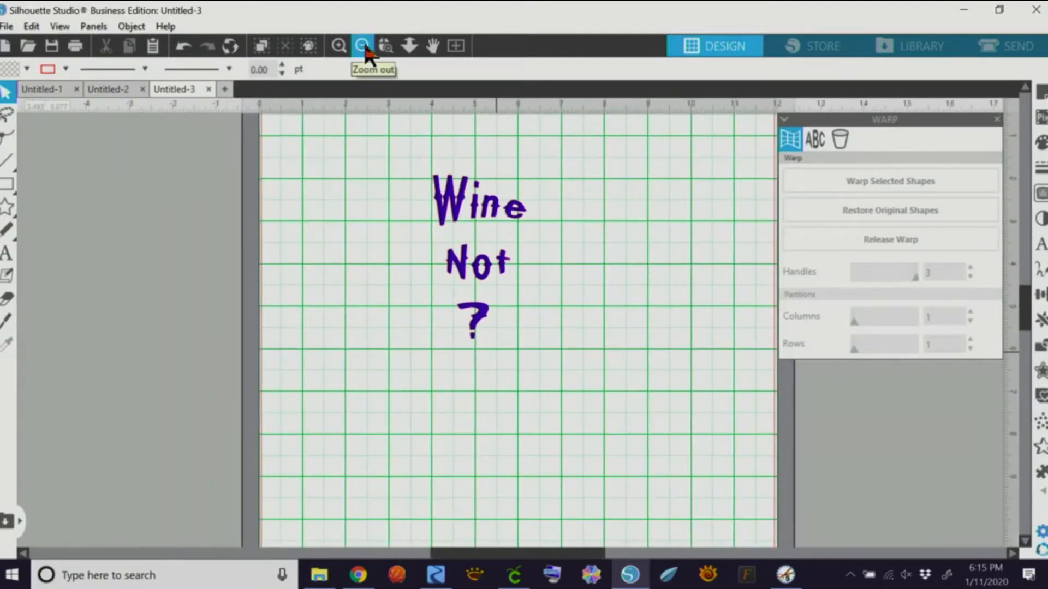
left_click_drag(1025, 316, 1025, 308)
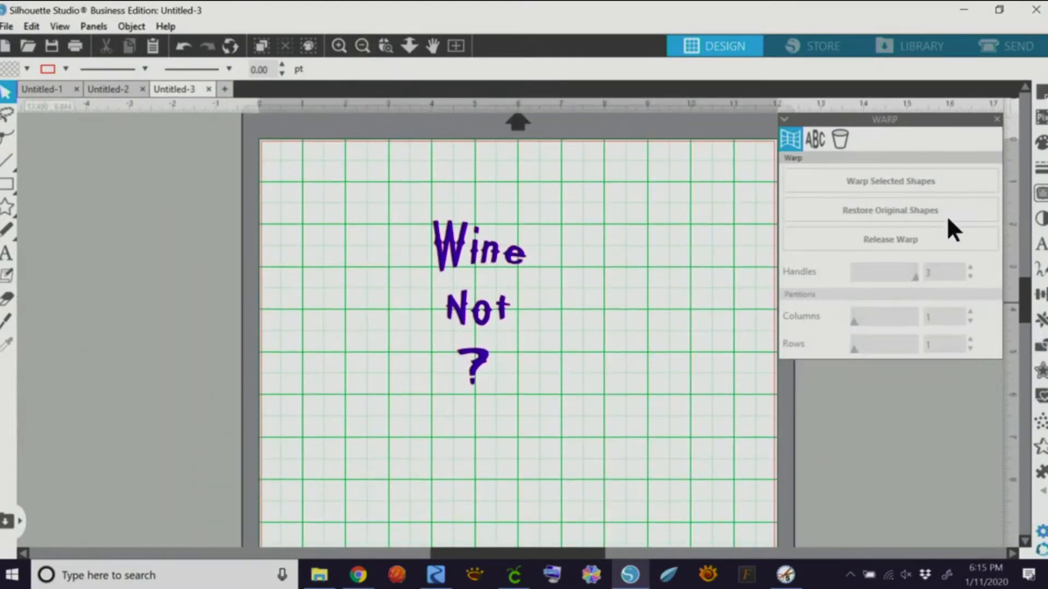
left_click(999, 121)
left_click_drag(403, 192, 554, 388)
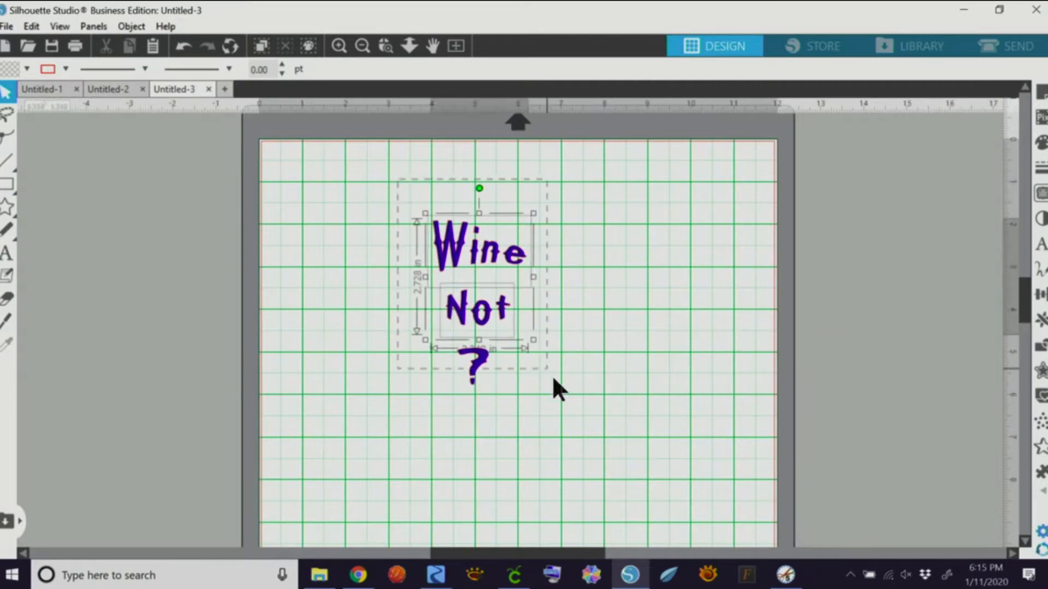
left_click(1041, 295)
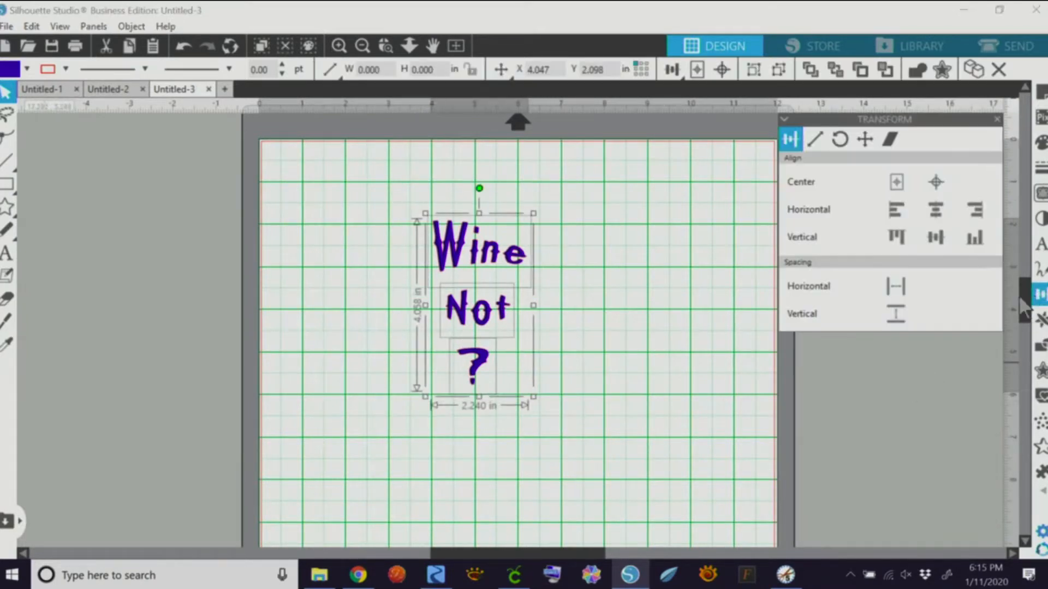
left_click(935, 209)
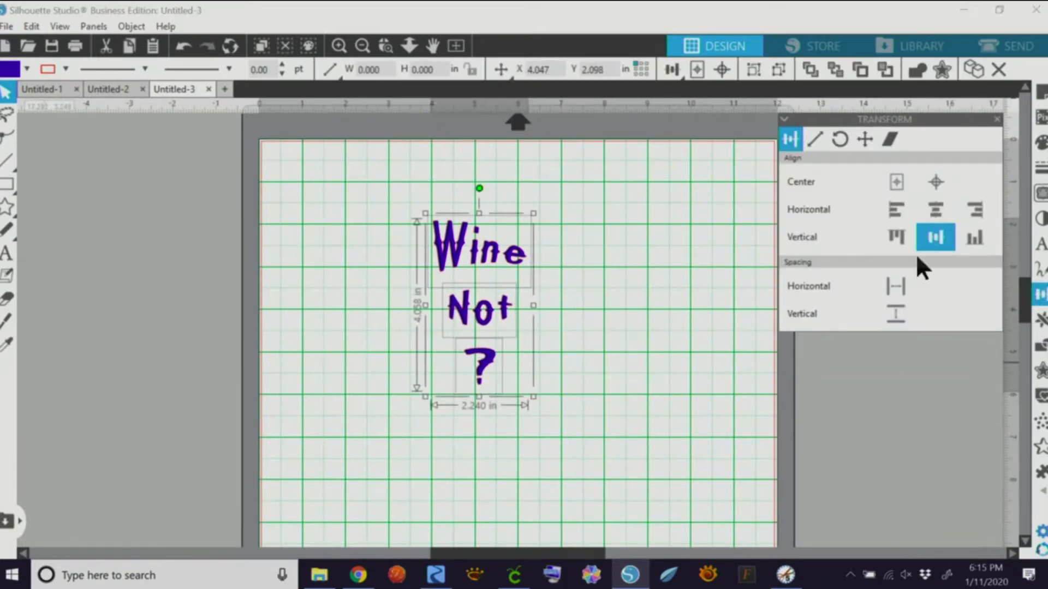
left_click(896, 322)
left_click(637, 355)
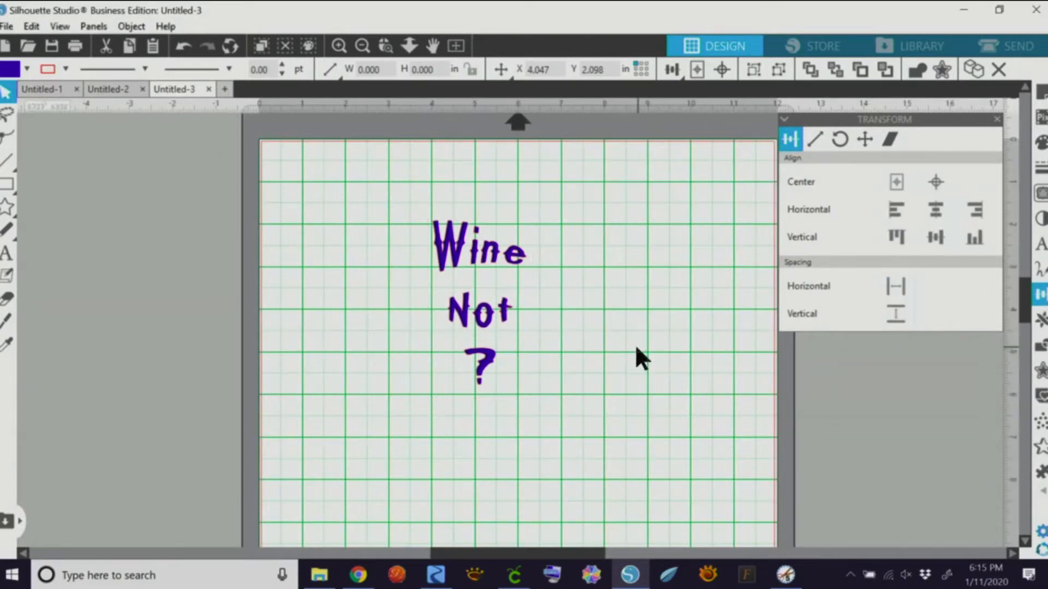
- Nudge the word "Not" upward so it sits closer beneath "Wine"
left_click(497, 330)
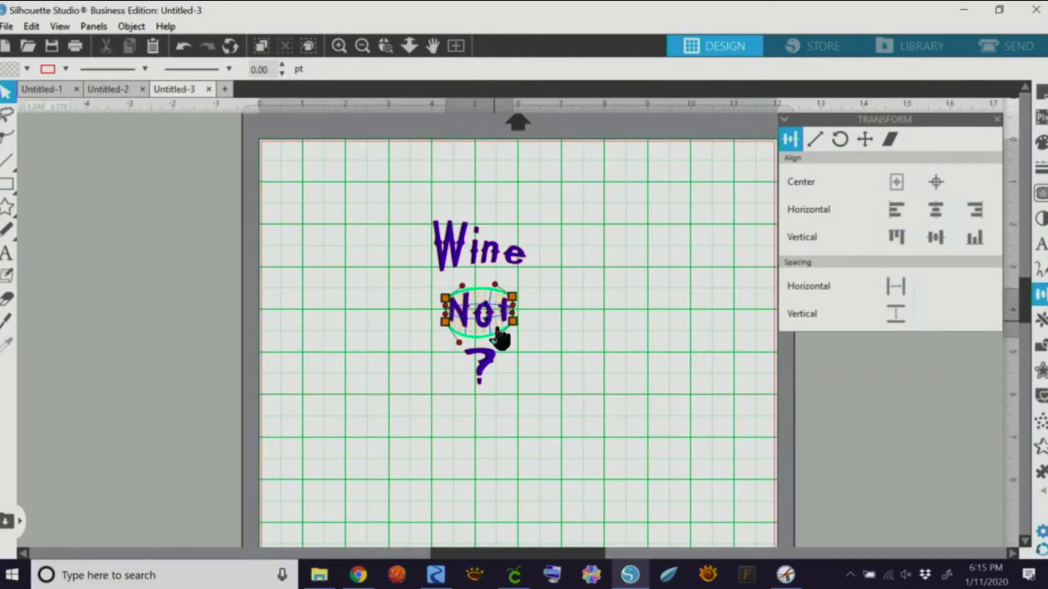
key("Up")
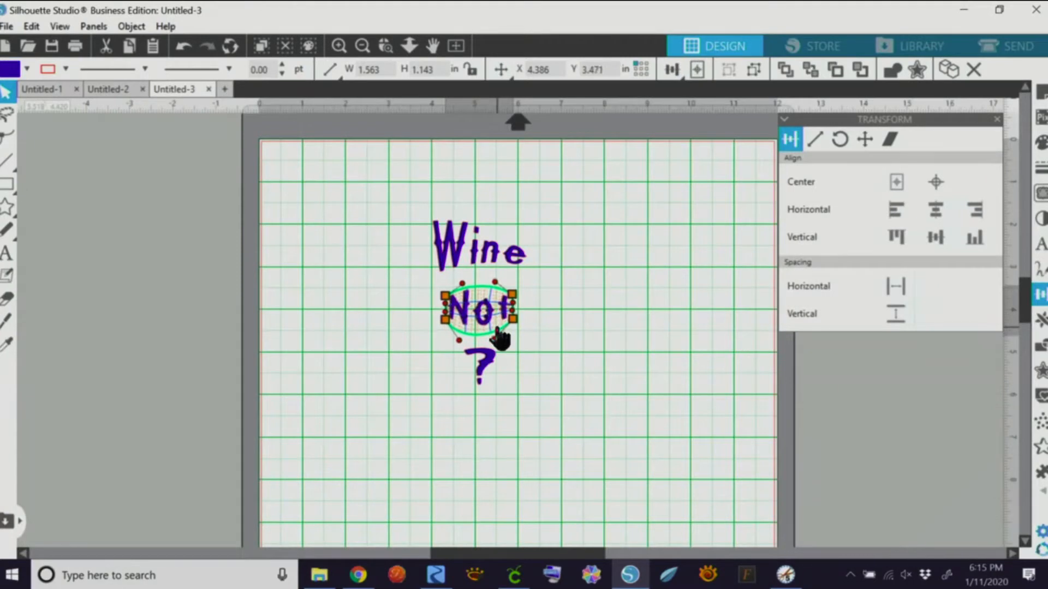
key("Up")
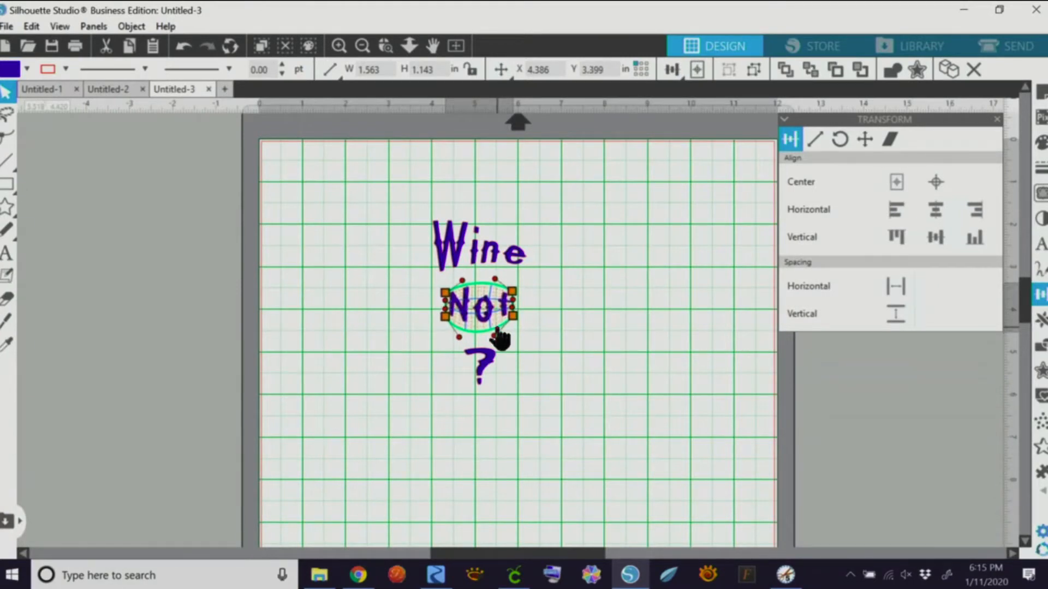
key("Up")
key("Up")
key("Up")
key("Up")
key("Up")
key("Up")
key("Up")
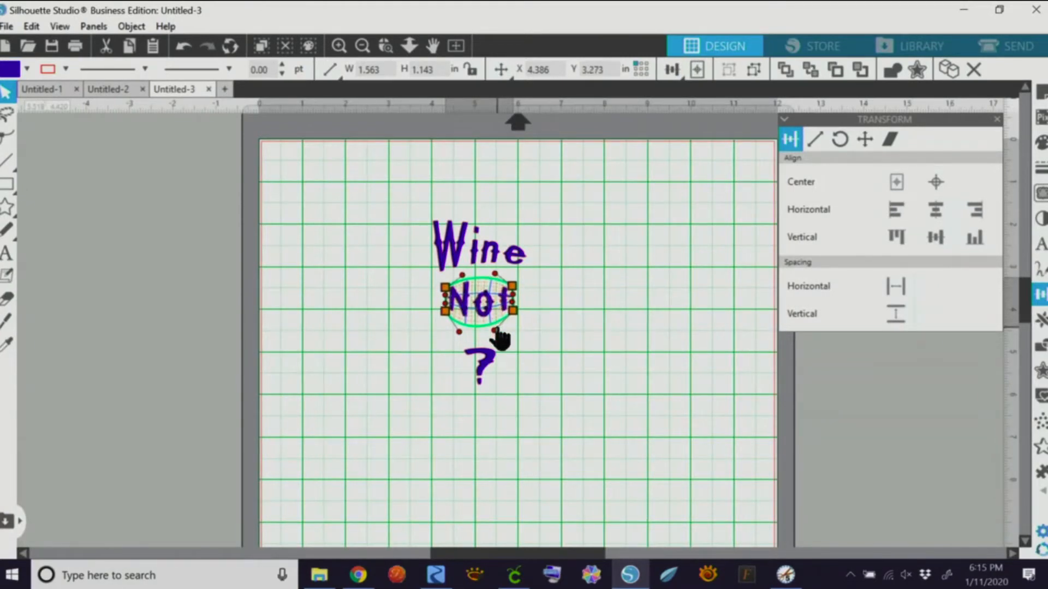
key("Up")
key("Up")
key("Up")
key("Up")
key("Up")
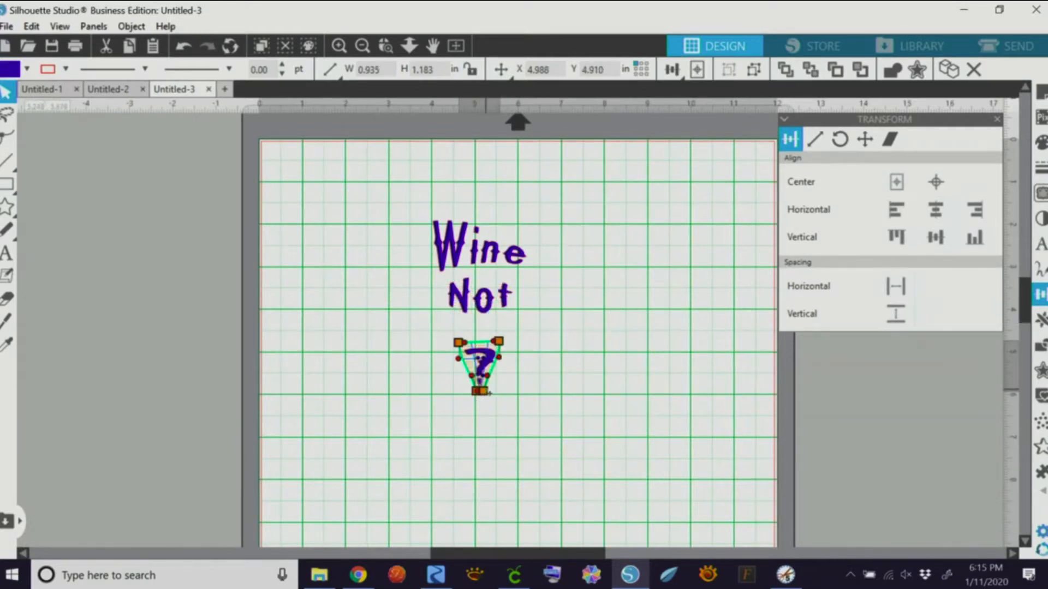
- Nudge the question mark upward to Y 4.604 in, closer beneath "Not"
key("Up")
key("Up")
key("Up")
key("Up")
key("Up")
key("Up")
key("Up")
key("Up")
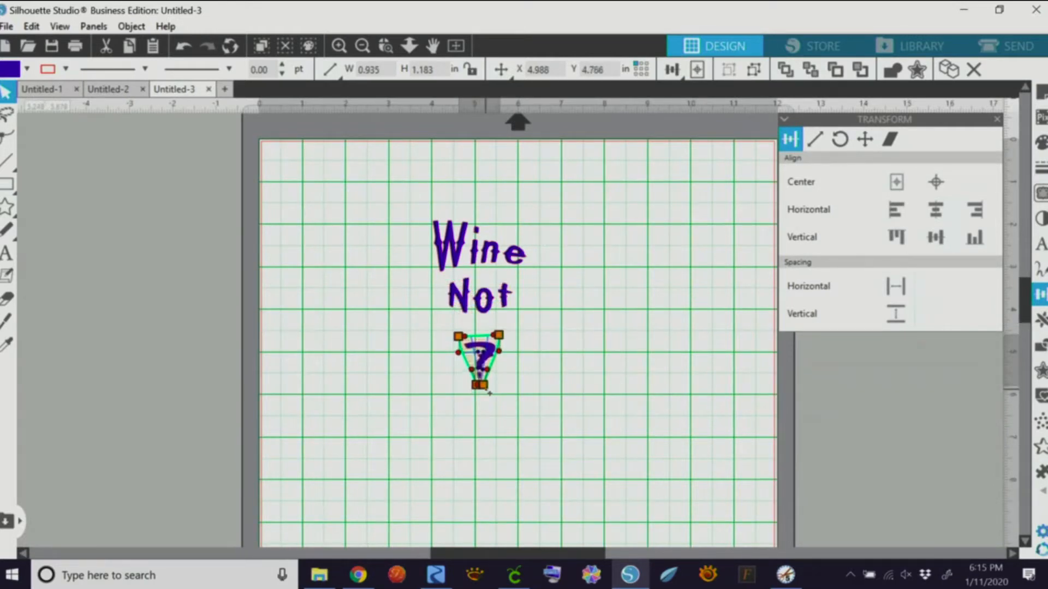
key("Up")
key("Up")
key("Up")
key("Up")
key("Up")
key("Up")
key("Up")
key("Up")
key("Up")
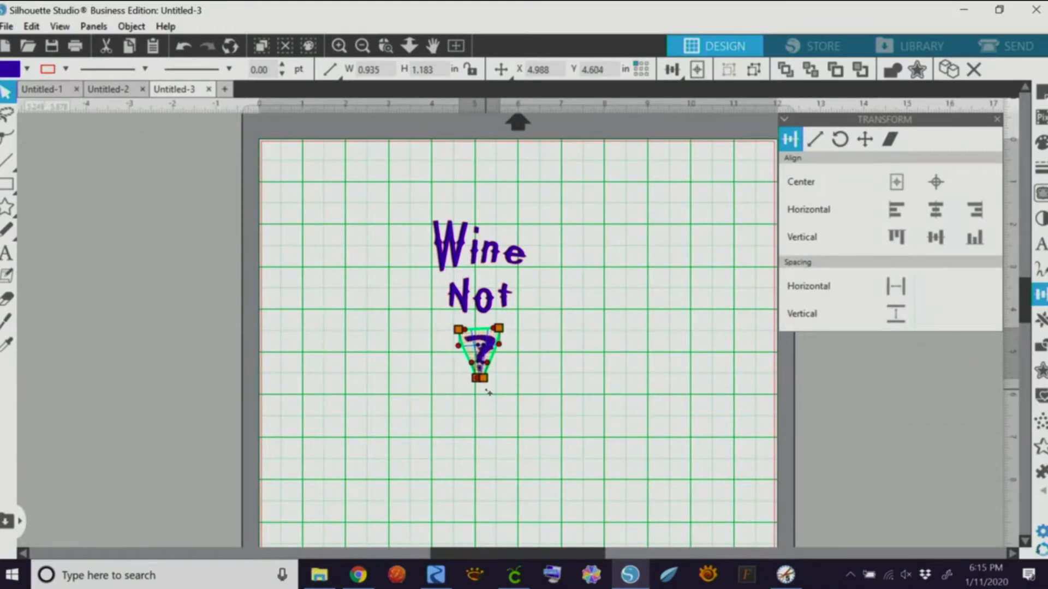
- Nudge the question mark further up to Y 4.262 in, tucked closely beneath "Not"
key("Up")
key("Up")
key("Up")
key("Up")
key("Up")
key("Up")
key("Up")
key("Up")
key("Up")
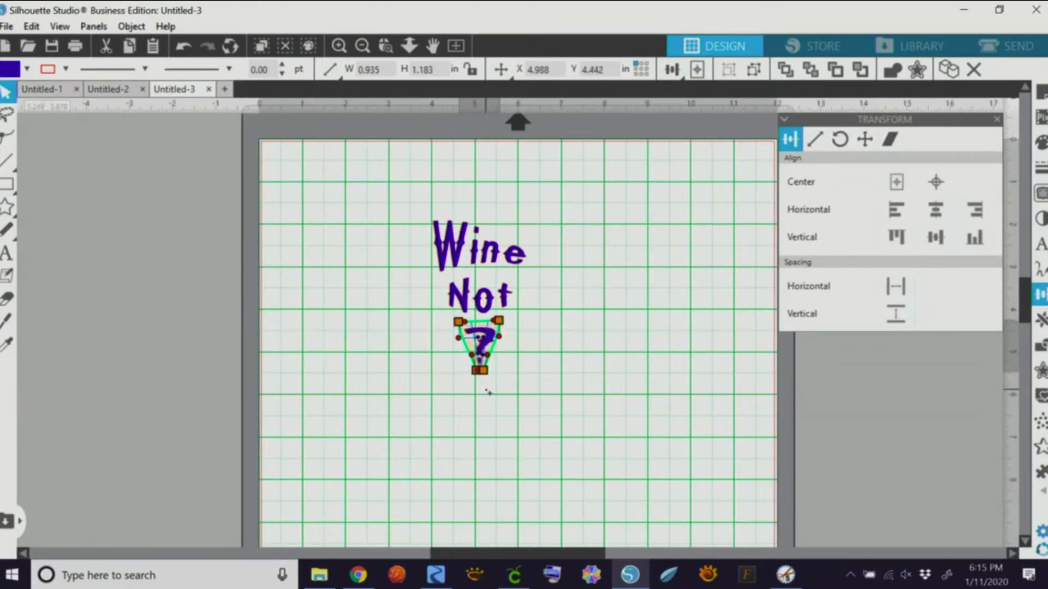
key("Up")
key("Up")
key("Up")
key("Up")
key("Up")
key("Up")
key("Up")
key("Up")
key("Up")
key("Up")
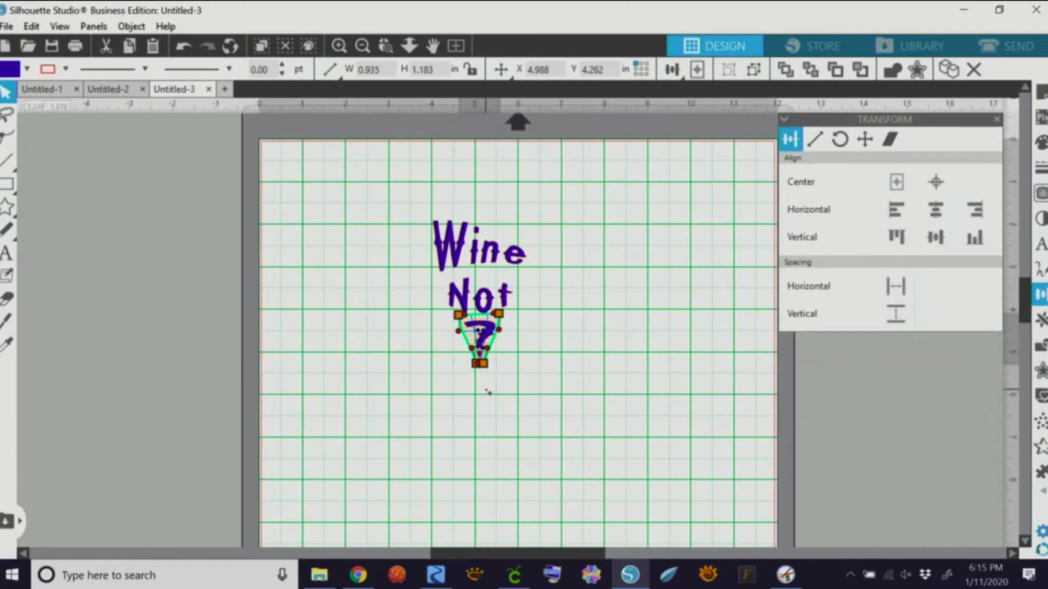
- Nudge the word "Not" up to Y 3.093 in, closer beneath "Wine"
left_click(495, 311)
left_click(496, 301)
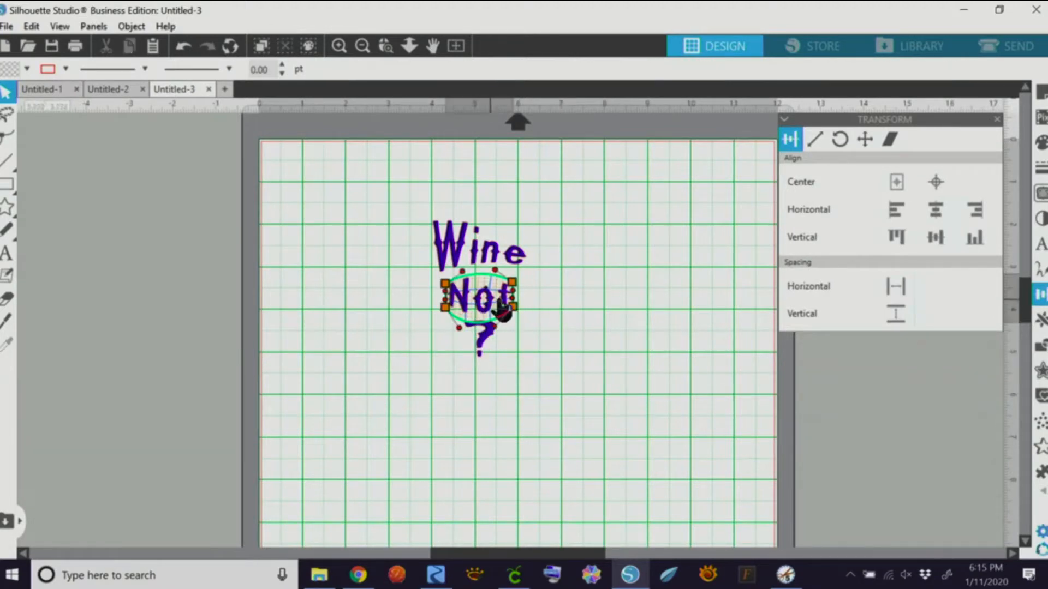
key("Up")
key("Up")
key("Up")
key("Up")
key("Up")
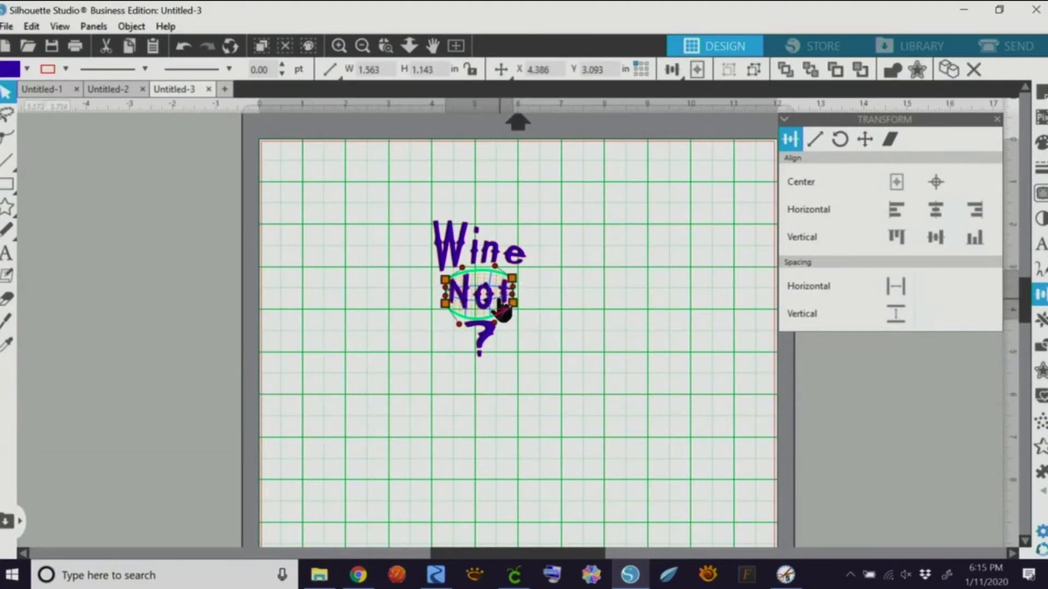
- Select "Wine", "Not" and "?" together and space them evenly vertically
left_click(513, 367)
left_click_drag(407, 186, 548, 407)
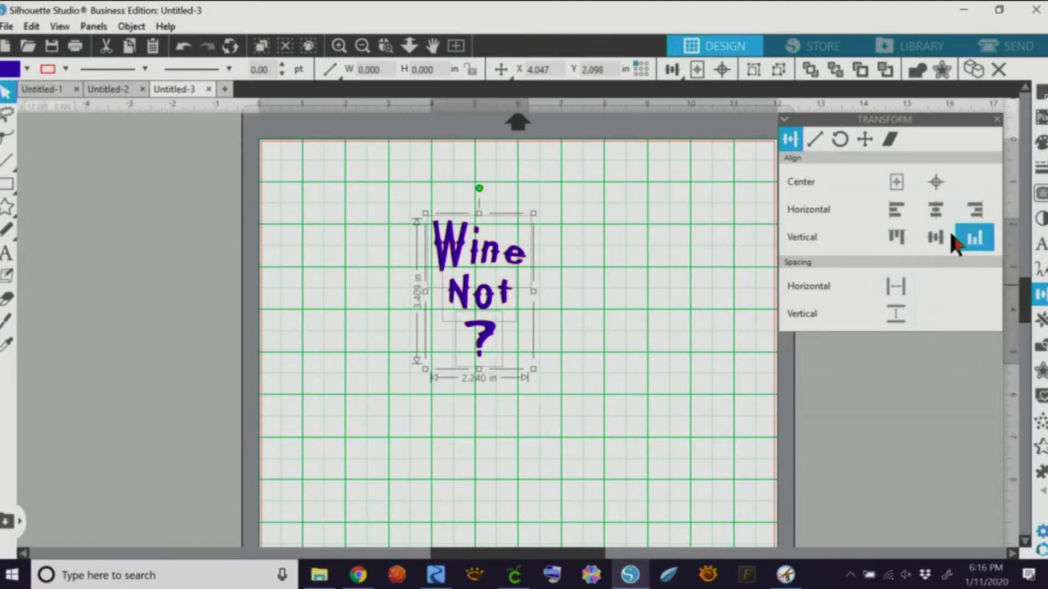
left_click(893, 309)
left_click(646, 358)
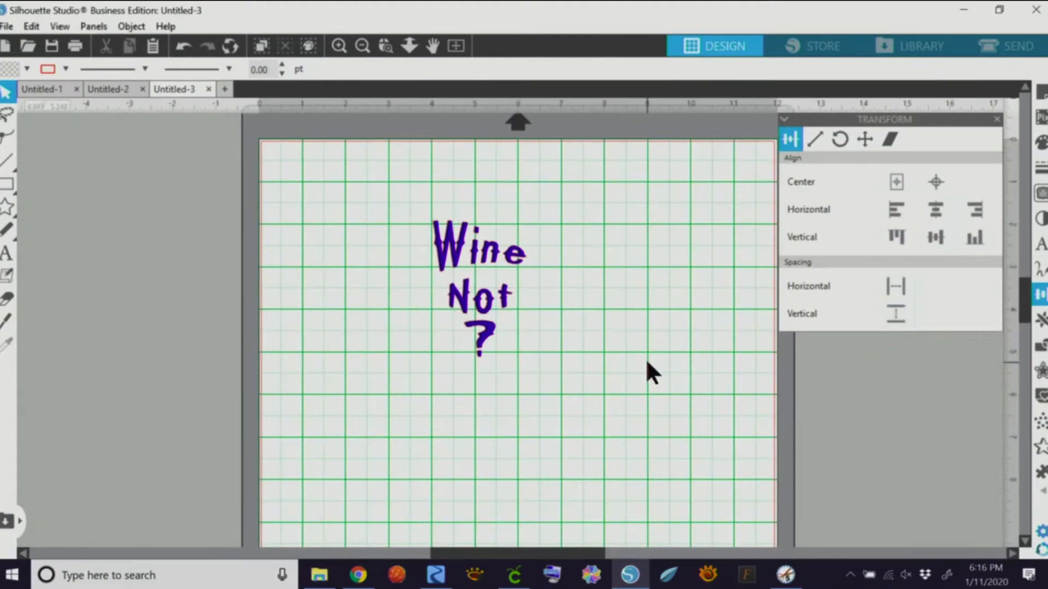
- Move "Not" up to Y 3.093 in and the question mark up to Y 4.208 in
left_click(483, 349)
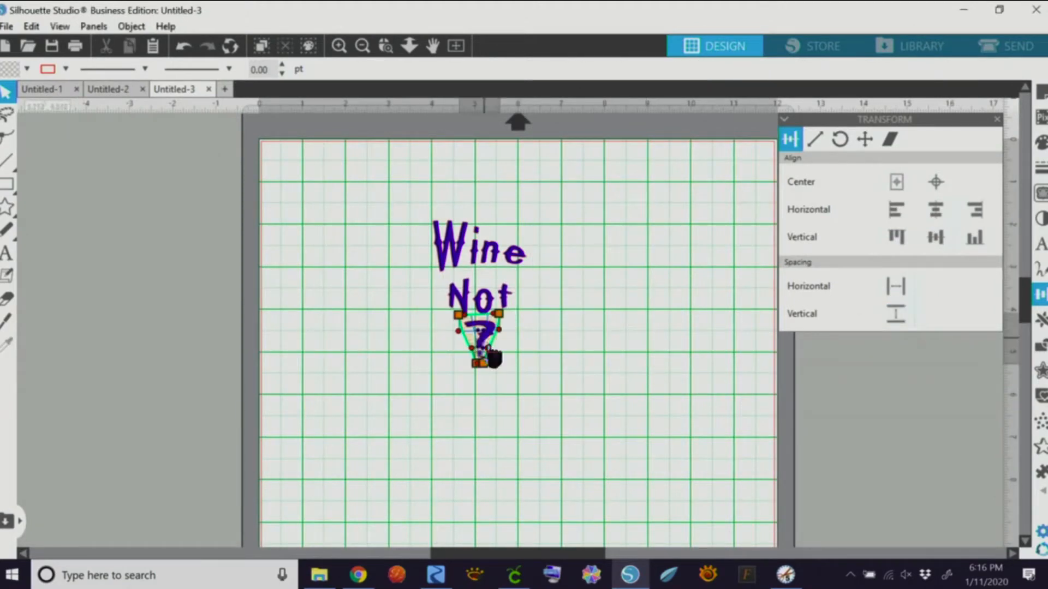
left_click(490, 299)
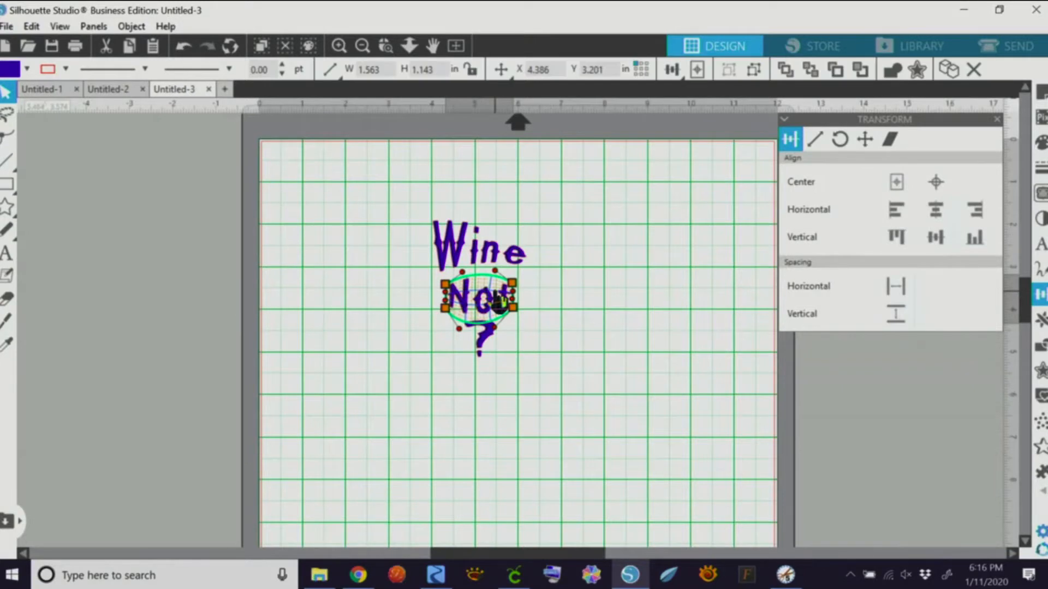
left_click_drag(497, 302, 498, 298)
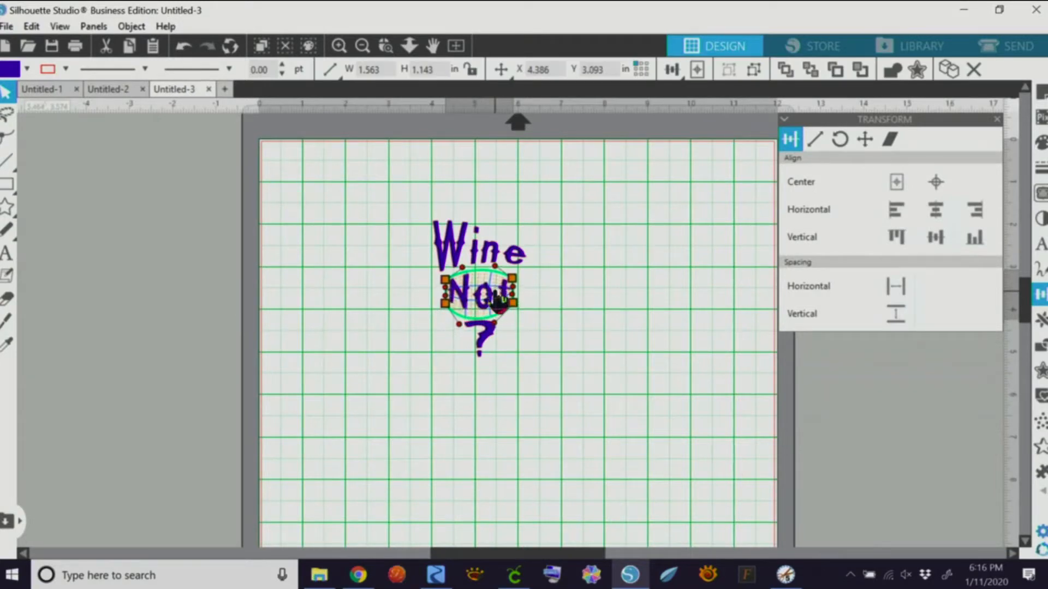
left_click(542, 386)
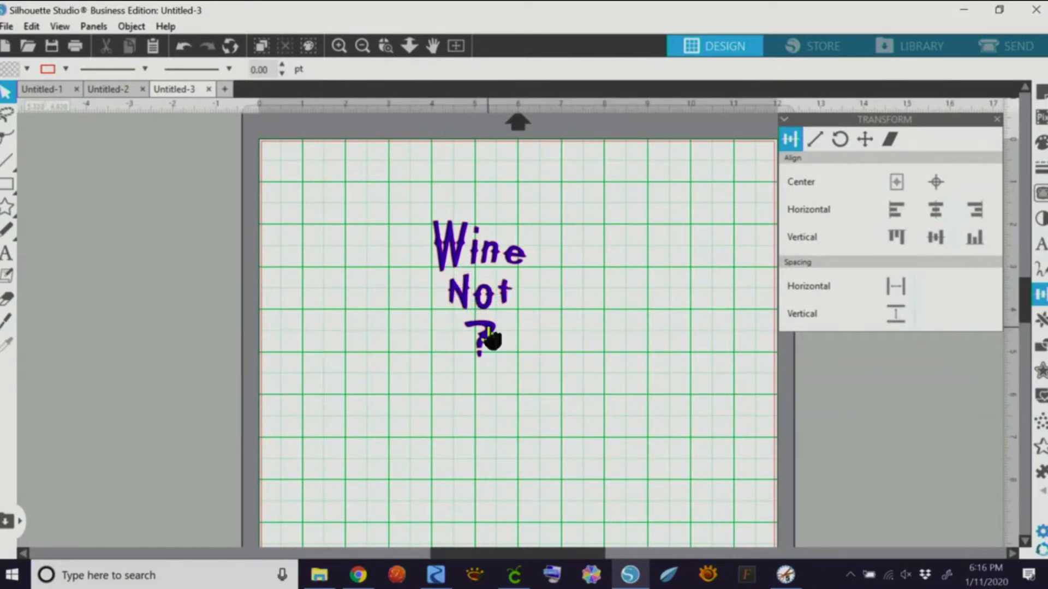
left_click(490, 335)
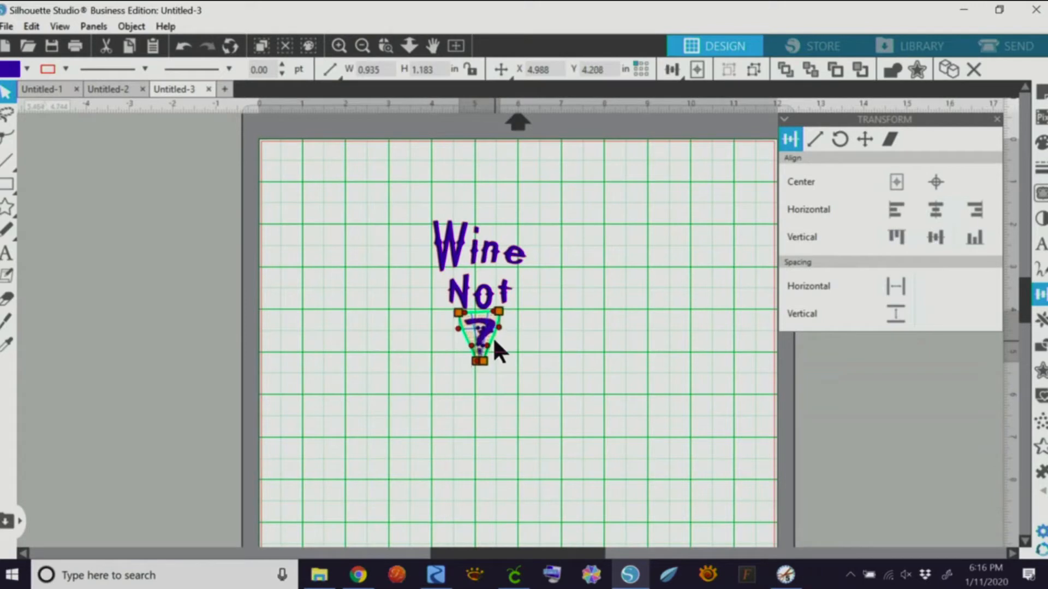
left_click(516, 432)
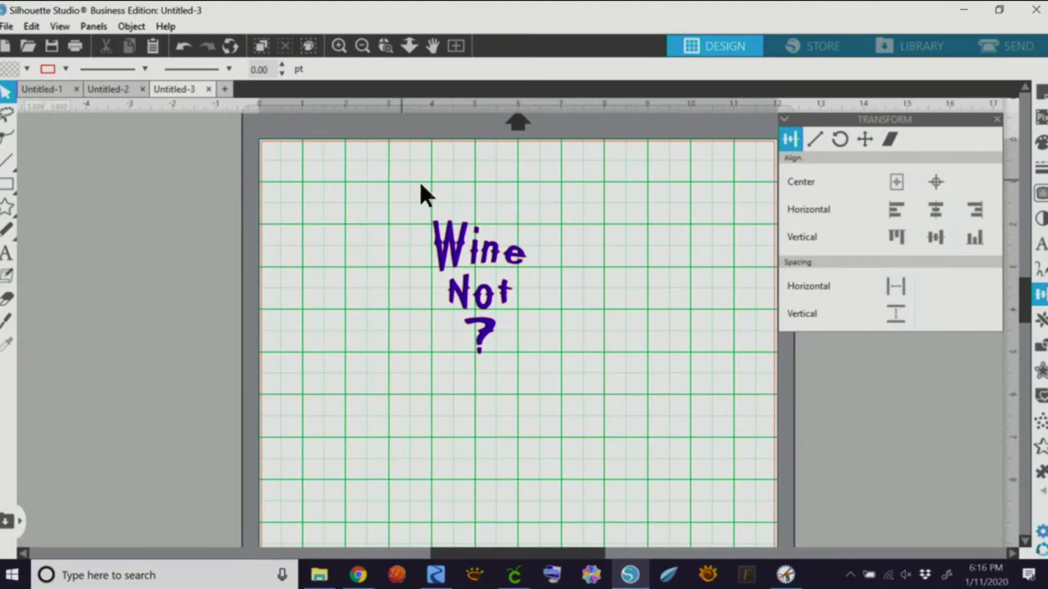
- Apply a Conical Warp to the whole stacked "Wine Not ?" design
left_click_drag(419, 183, 561, 437)
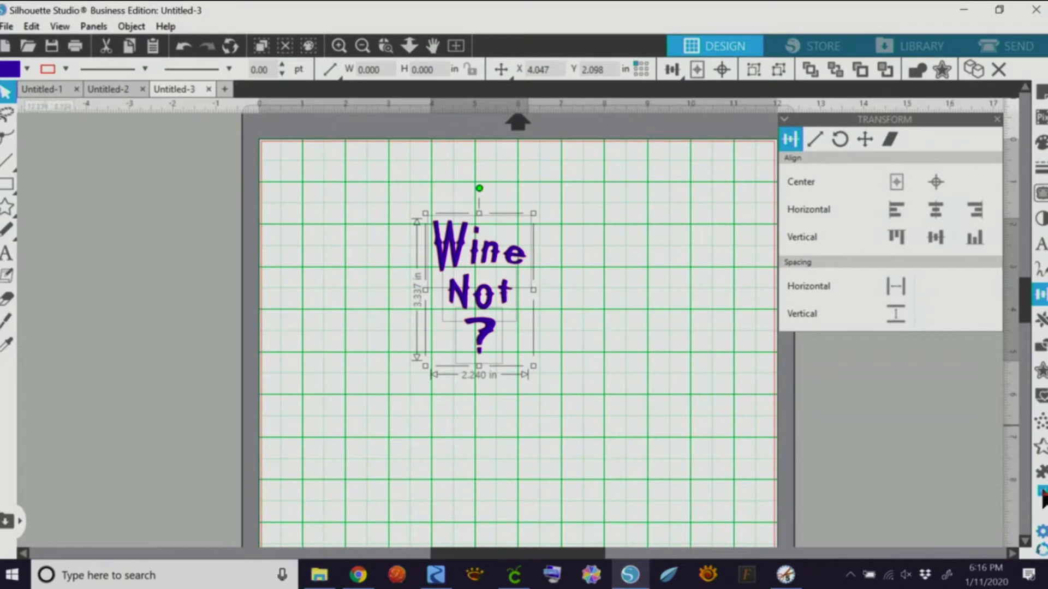
mouse_move(1042, 494)
left_click(960, 480)
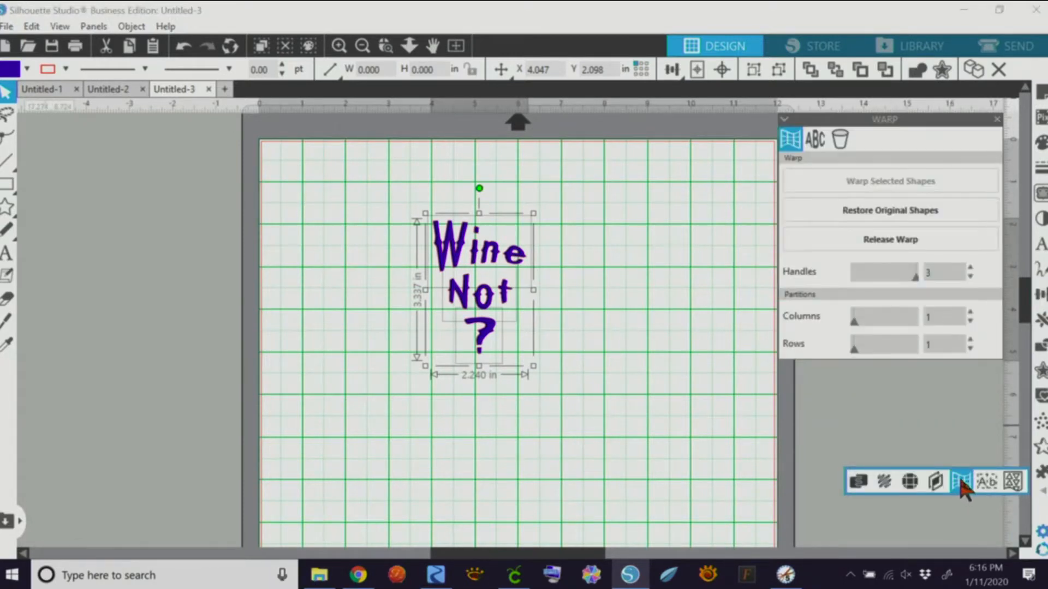
left_click(839, 141)
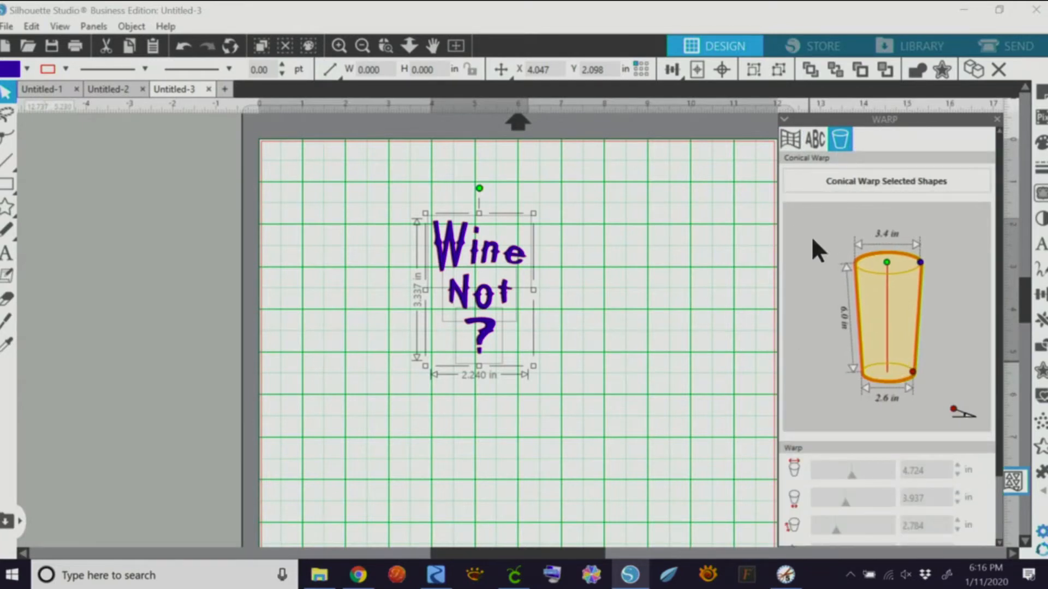
scroll(1002, 491, "down", 3)
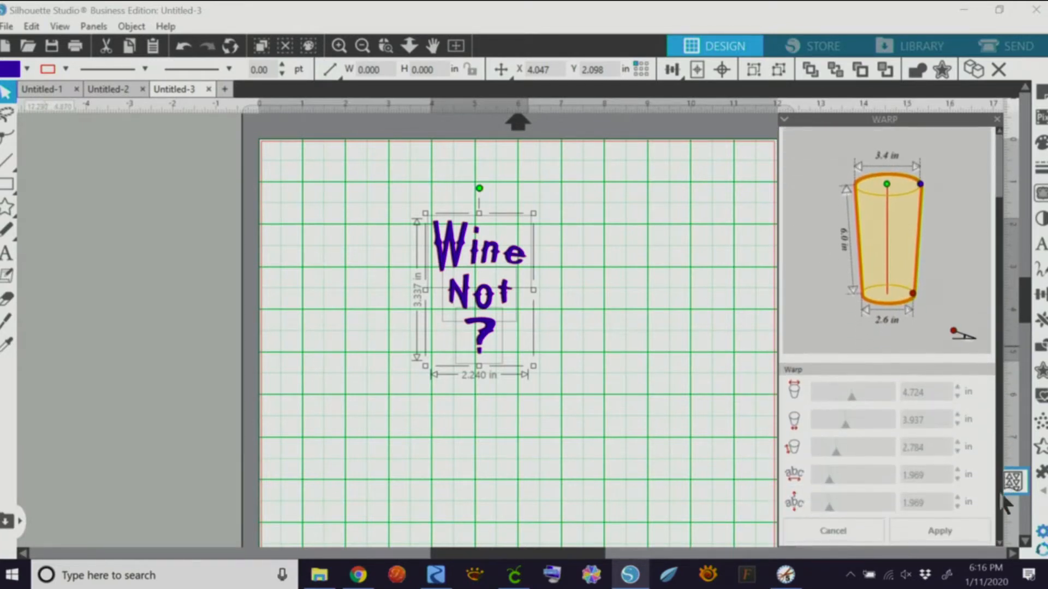
scroll(1003, 495, "up", 3)
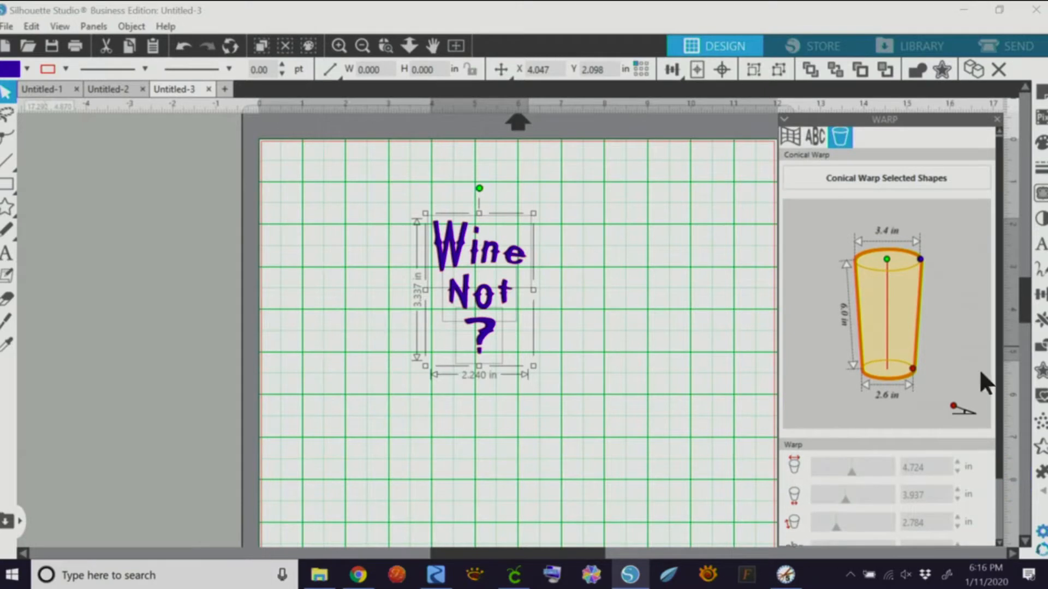
left_click(868, 185)
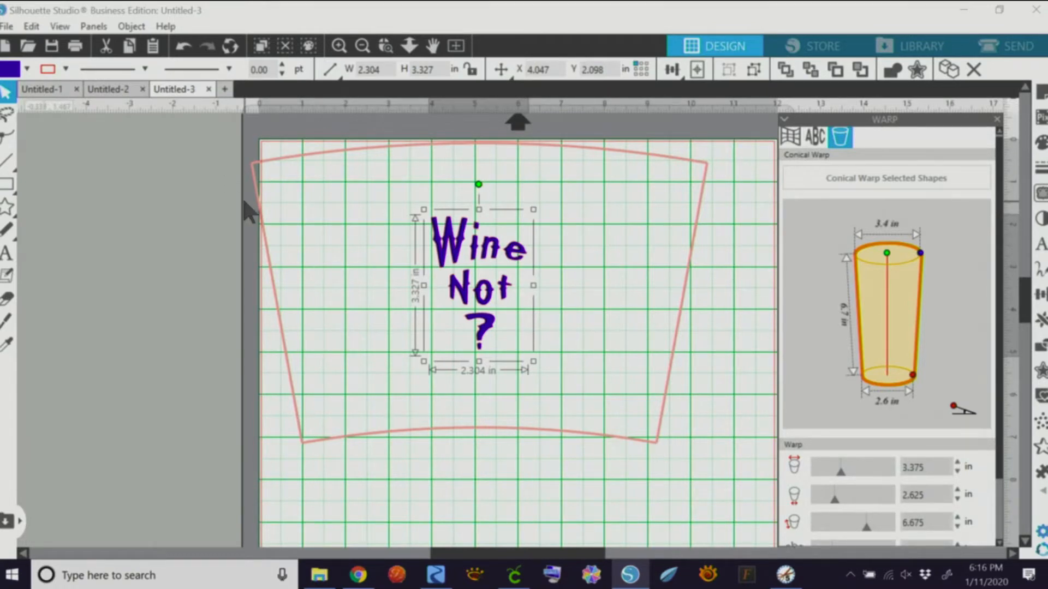
- Set the conical warp's side height to 3.160 in and reduce the design width to 1.672 in
scroll(1024, 304, "down", 3)
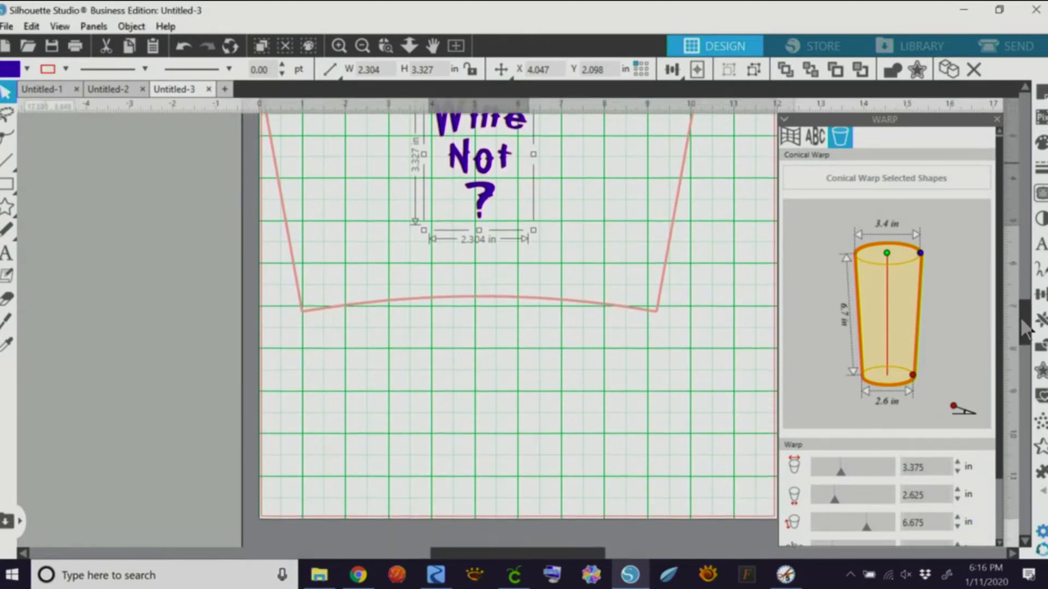
scroll(1025, 304, "up", 3)
scroll(1024, 304, "down", 2)
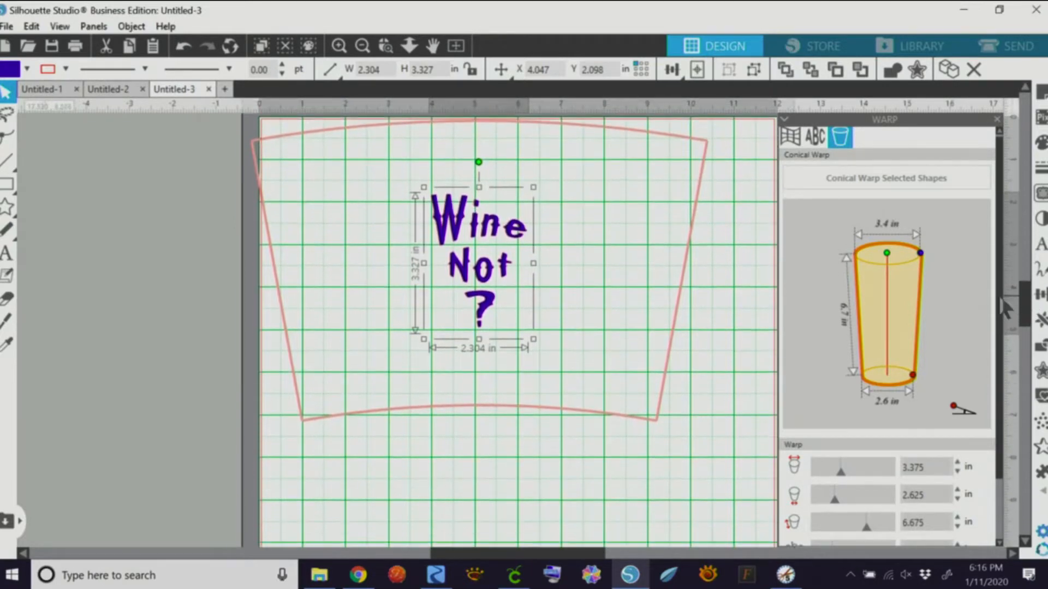
scroll(1003, 318, "down", 3)
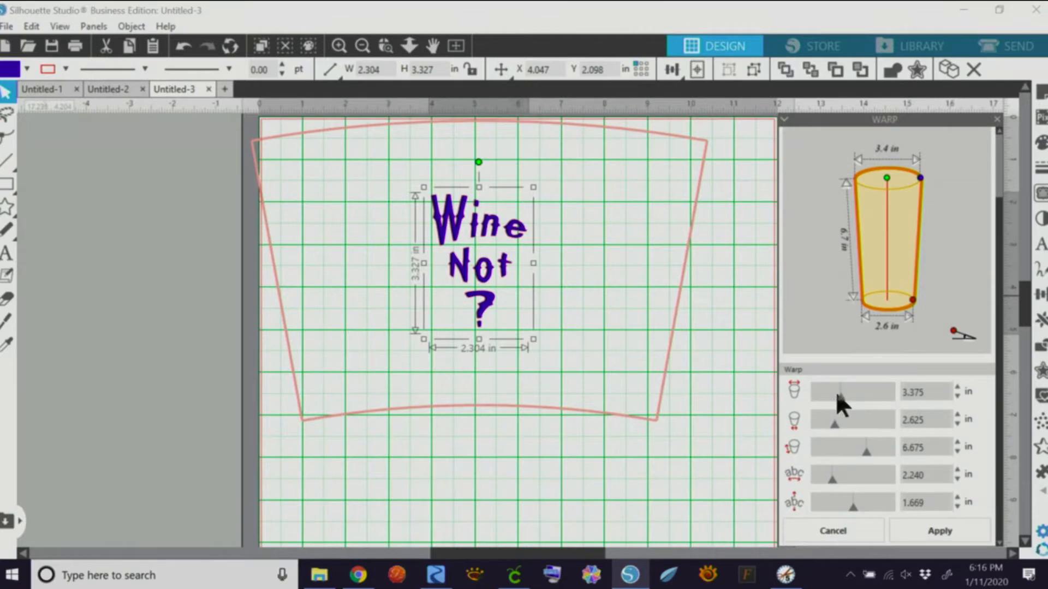
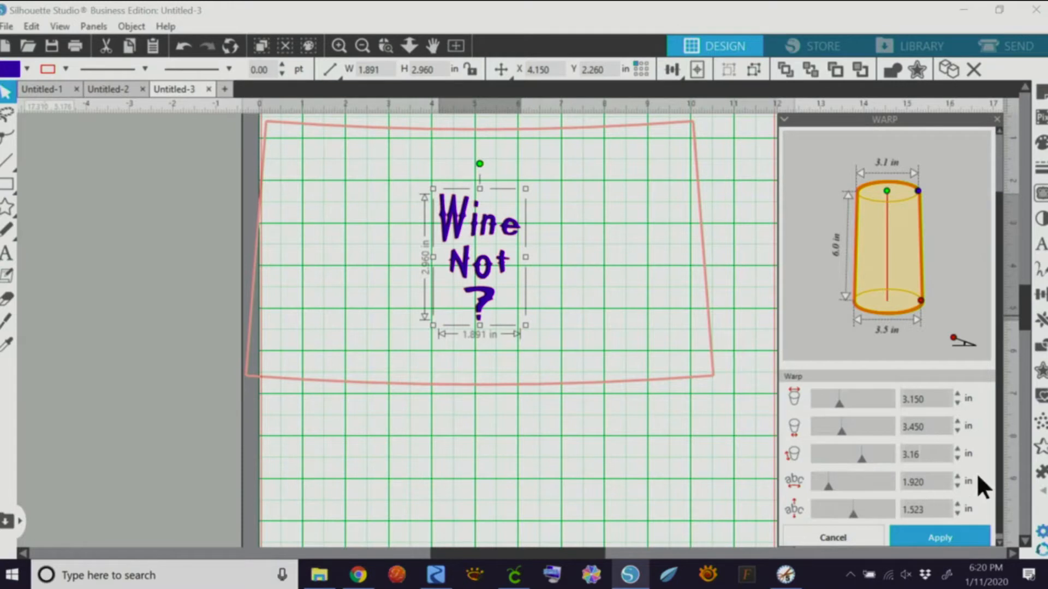
left_click(827, 484)
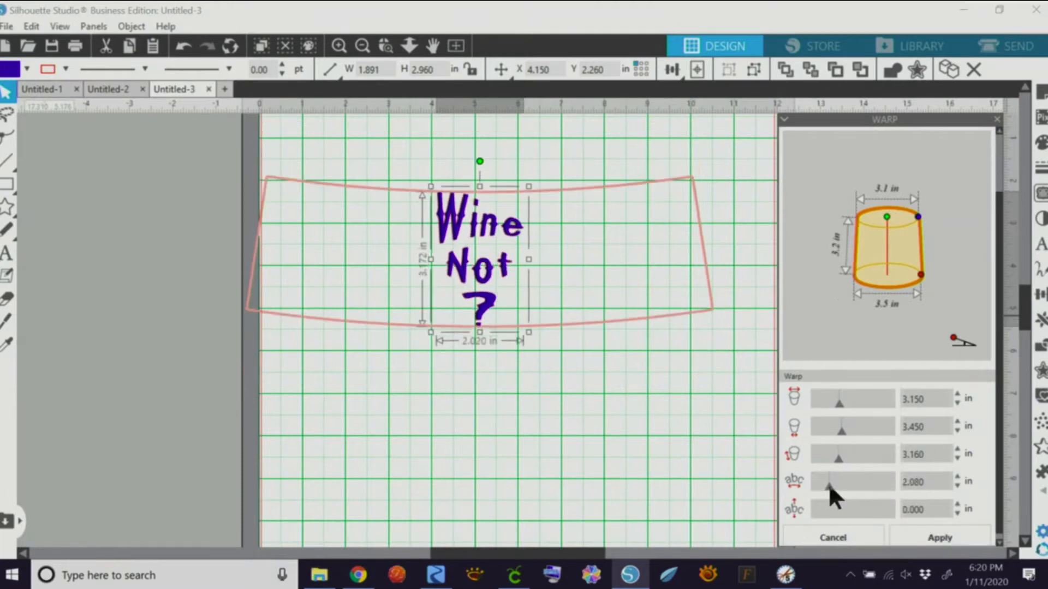
left_click_drag(825, 483, 824, 484)
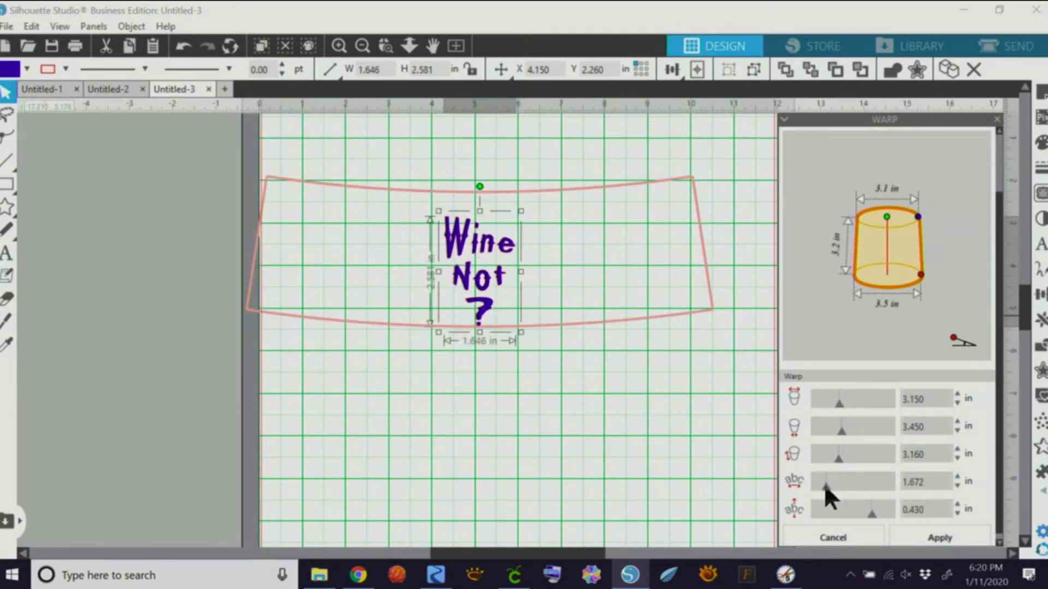
- Reselect the conically warped design and shift it slightly upward to Y 2.224 in
left_click(492, 243)
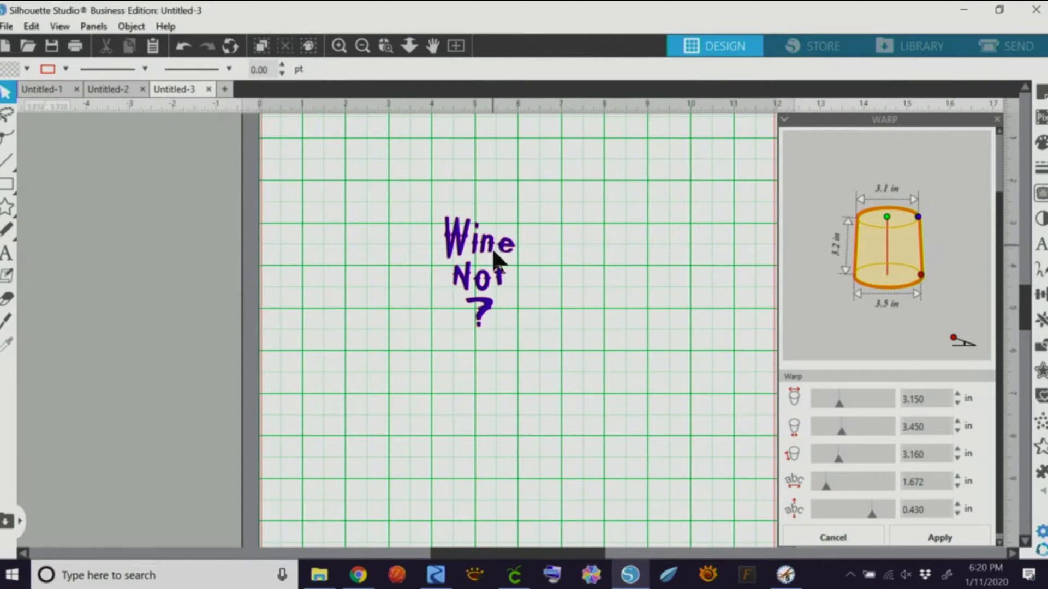
scroll(1010, 228, "up", 2)
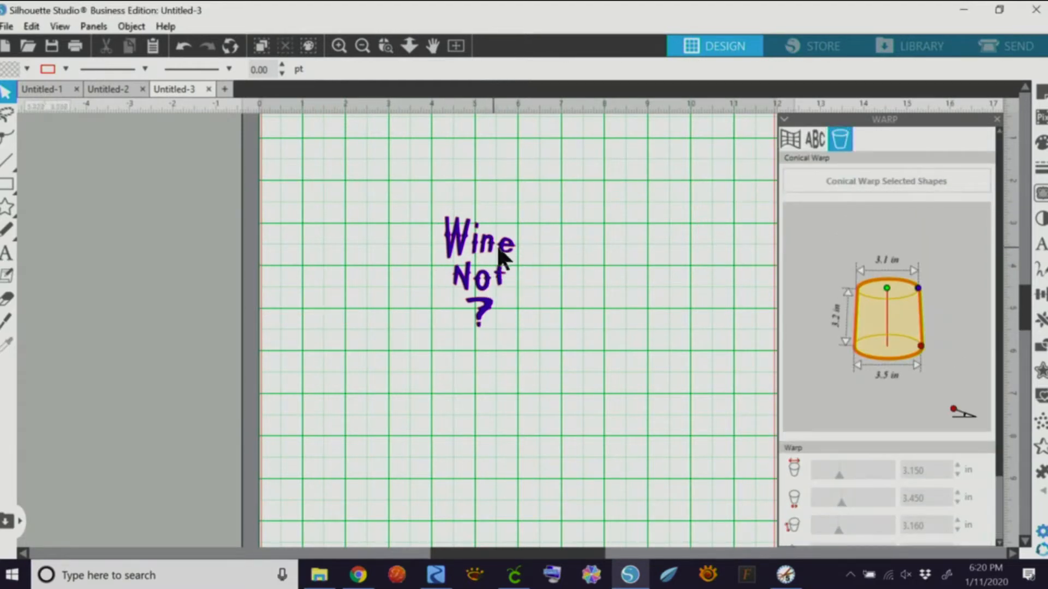
left_click(460, 248)
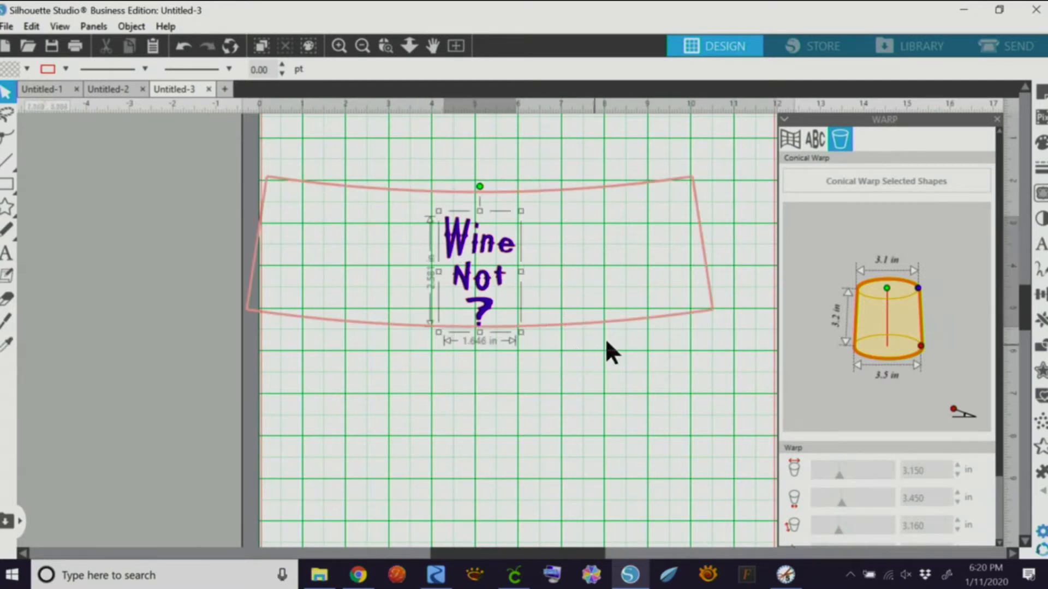
left_click(489, 248)
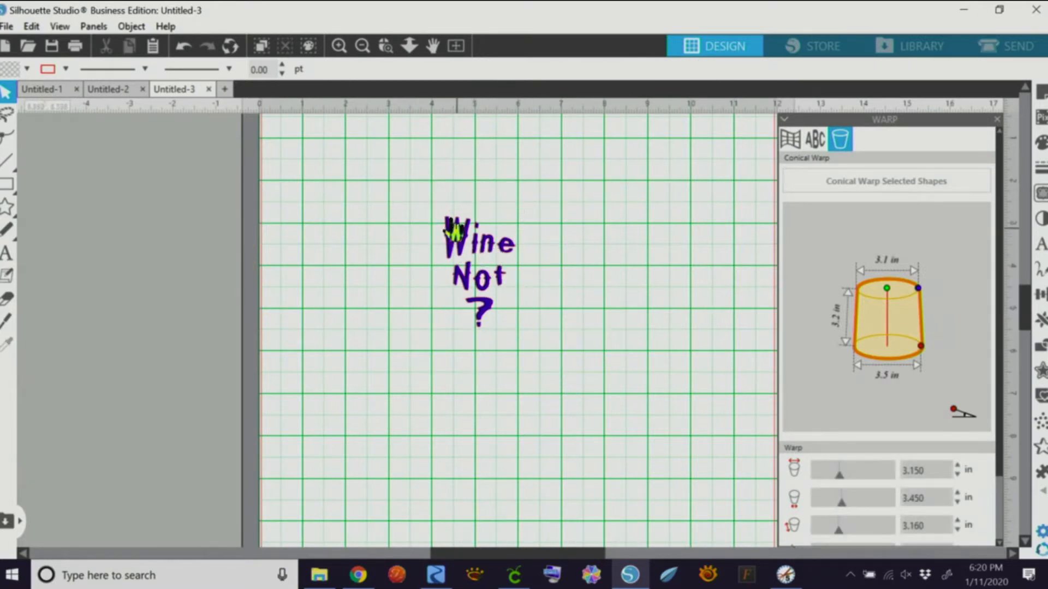
left_click(467, 250)
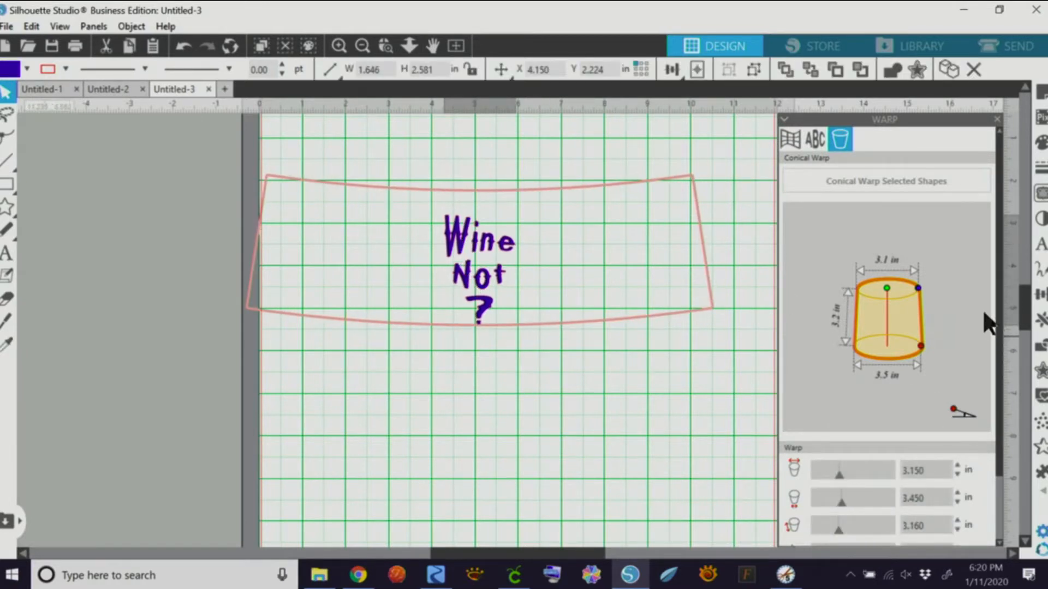
- Set the conical warp's design width to 1.978 in and its vertical position to 0.052 in
scroll(986, 322, "down", 3)
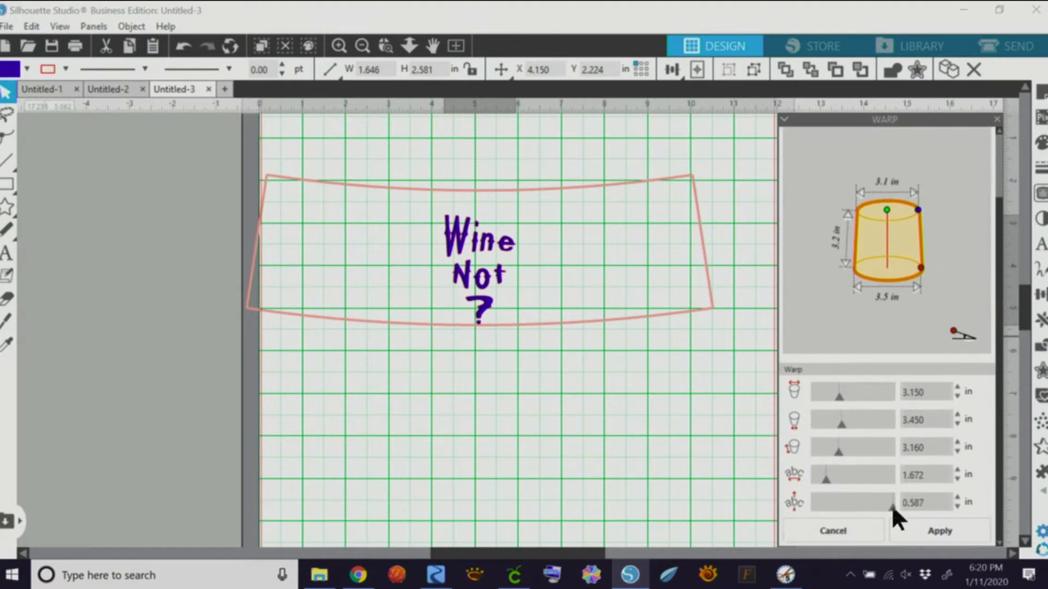
left_click_drag(892, 504, 828, 480)
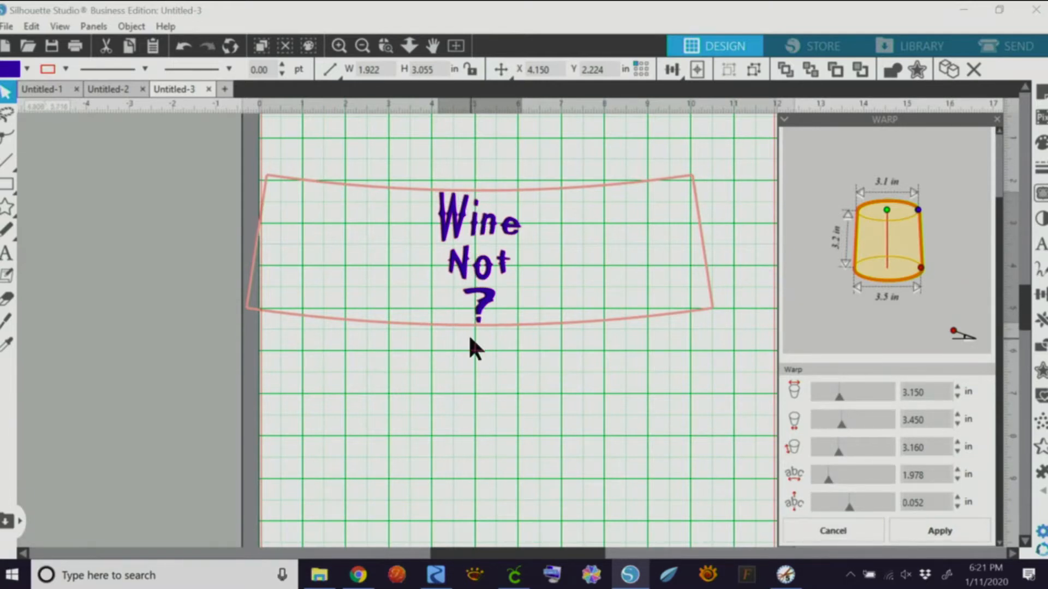
left_click(469, 427)
- Close the warp settings and reselect the whole design to check its fit inside the conical template outline
left_click_drag(409, 158, 546, 396)
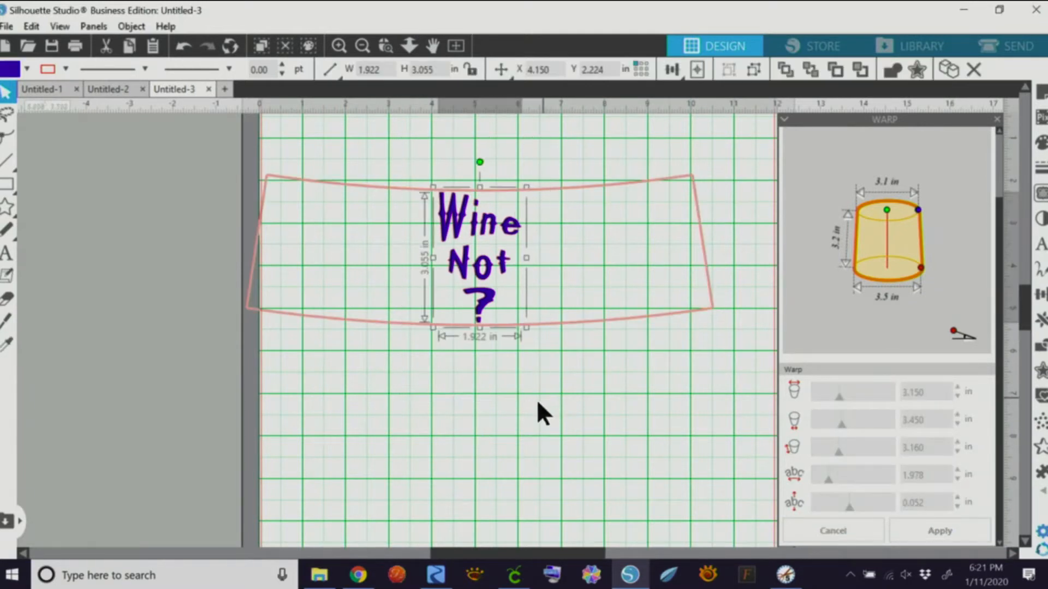
left_click(996, 119)
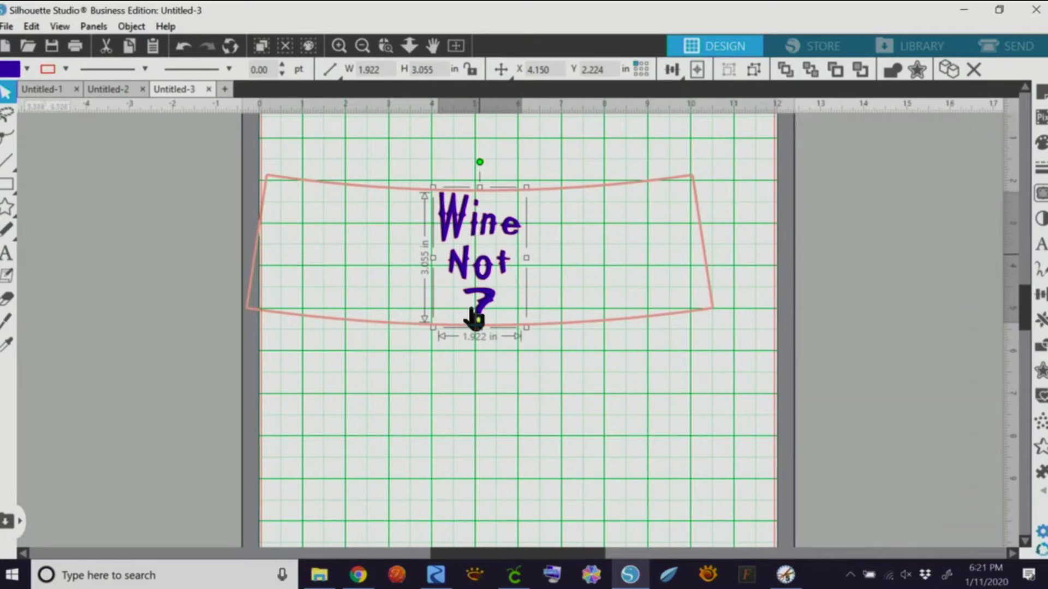
left_click(475, 394)
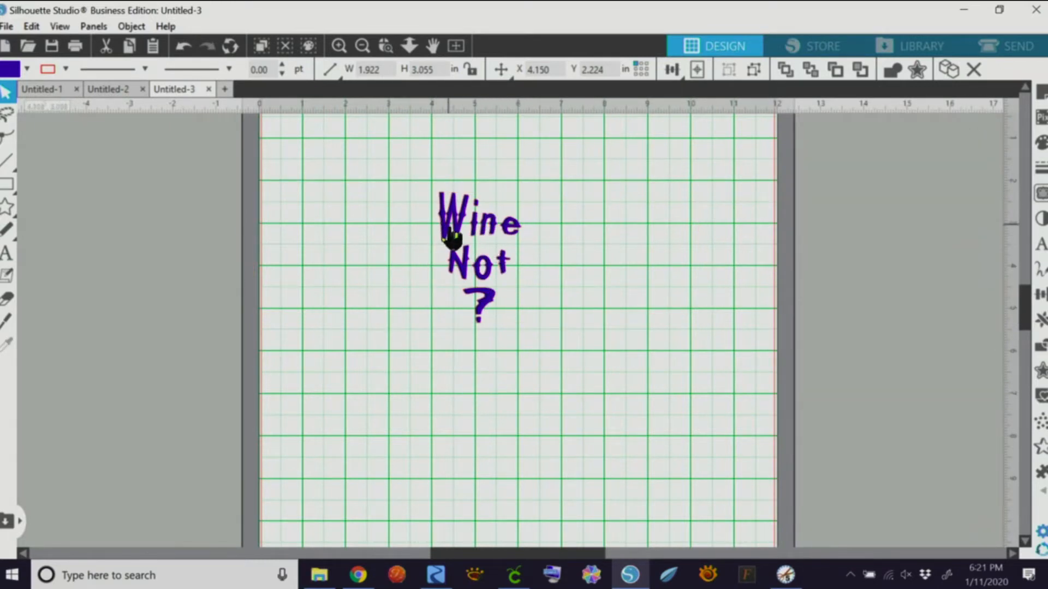
left_click_drag(412, 155, 563, 337)
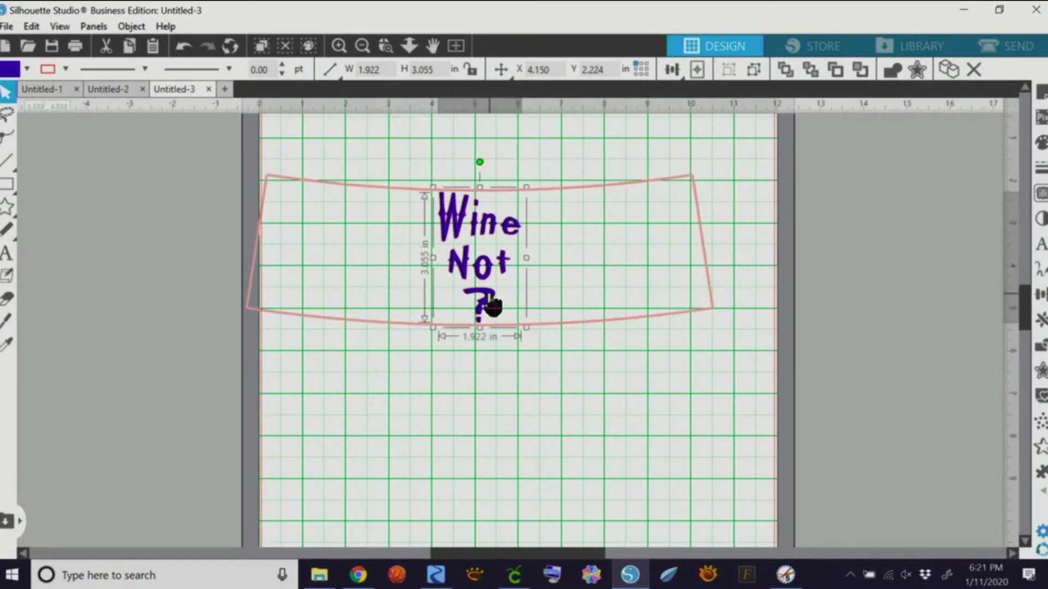
- Move the conically warped design to the mat's upper-left corner at X 0.567 in and Y 0.442 in, and deselect it
left_click_drag(491, 301, 366, 241)
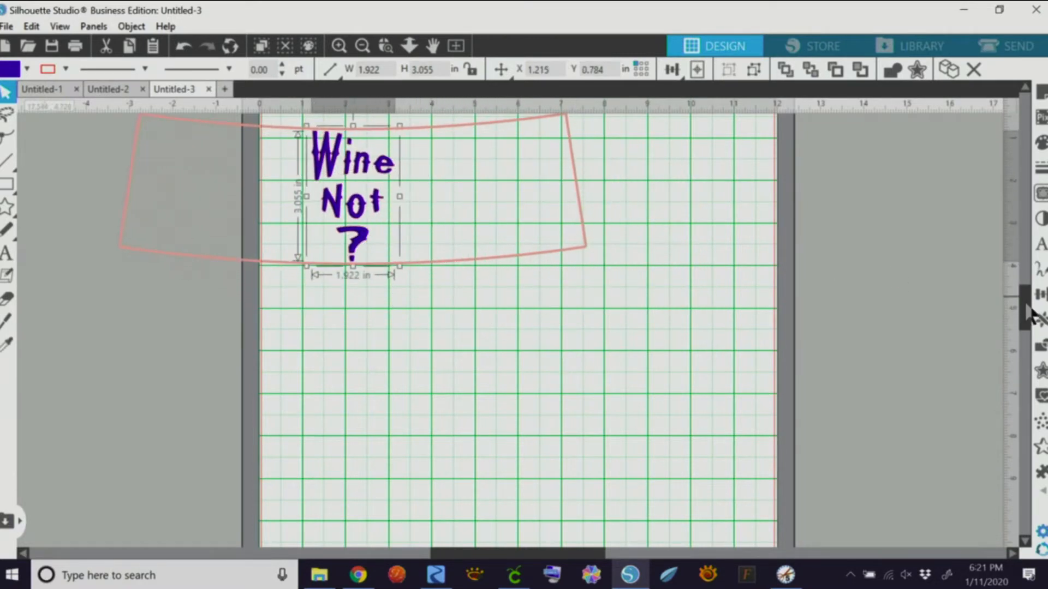
left_click_drag(1027, 310, 1025, 292)
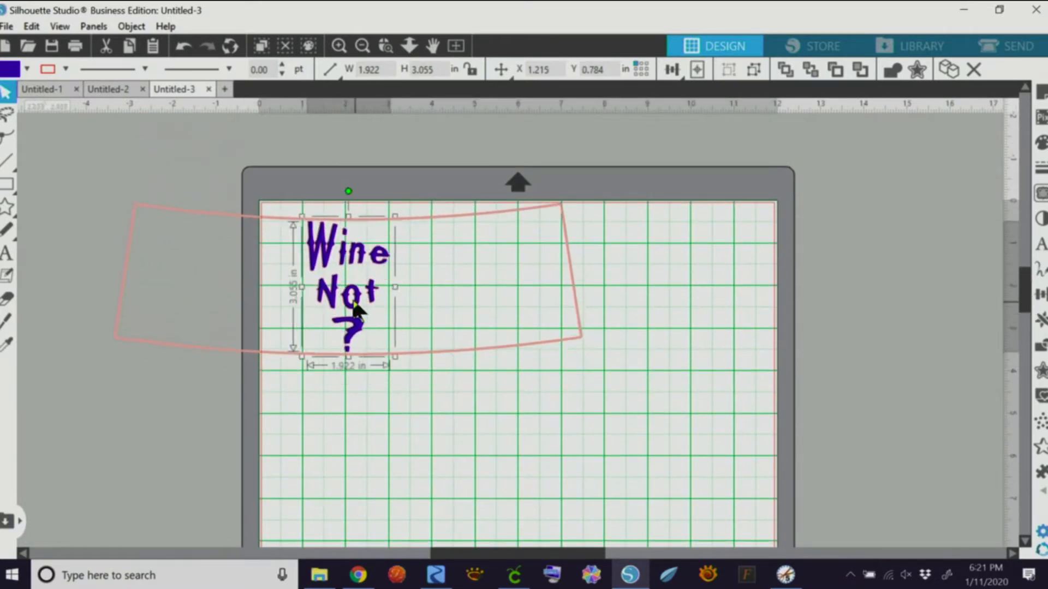
left_click_drag(355, 308, 335, 304)
left_click(373, 418)
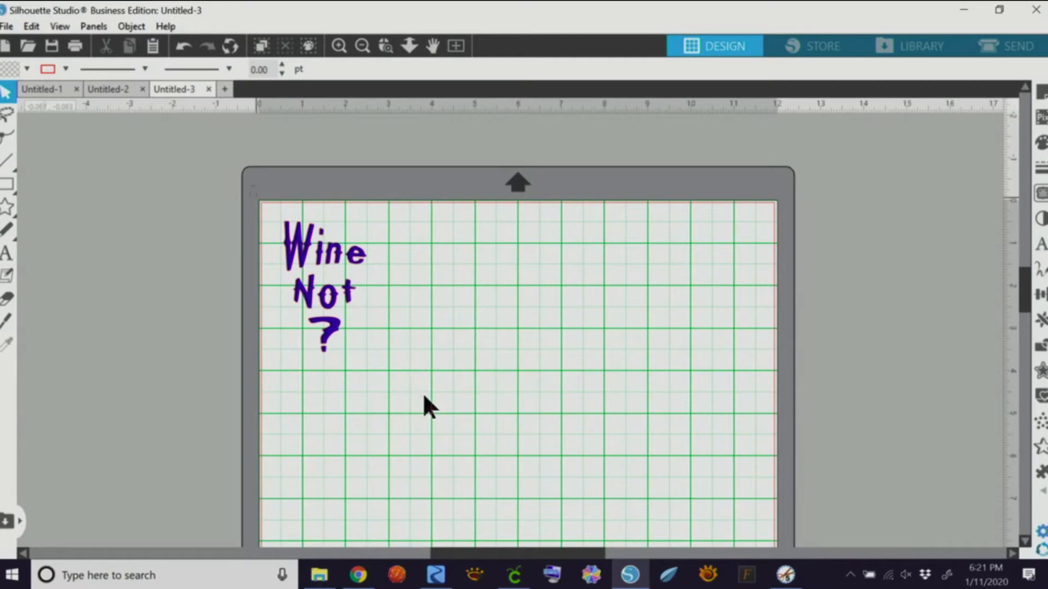
- Try to make the conically warped design a compound path and refill it with the recently used dark blue
left_click(387, 347)
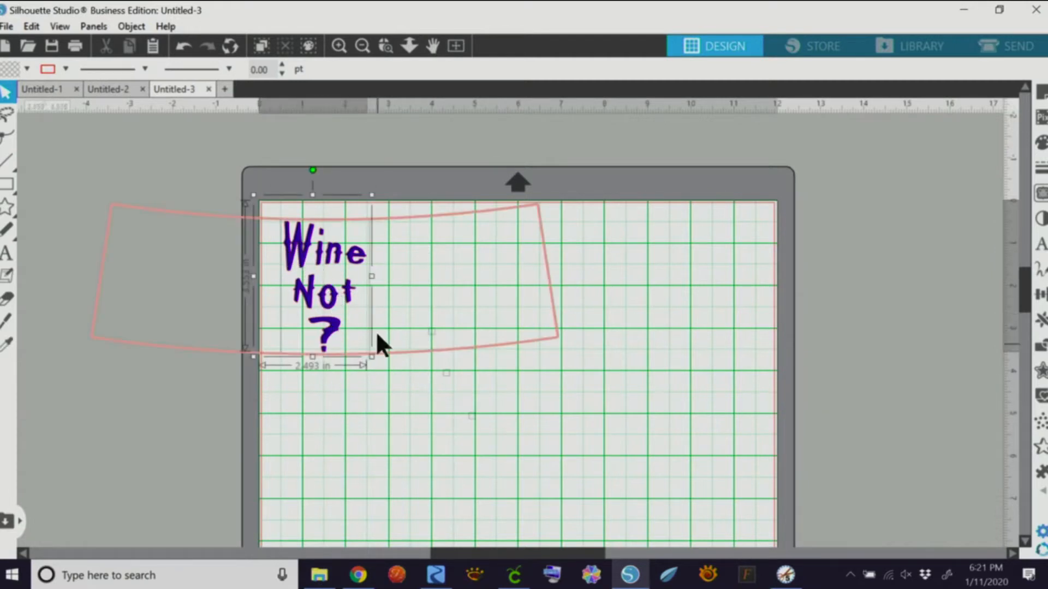
right_click(352, 263)
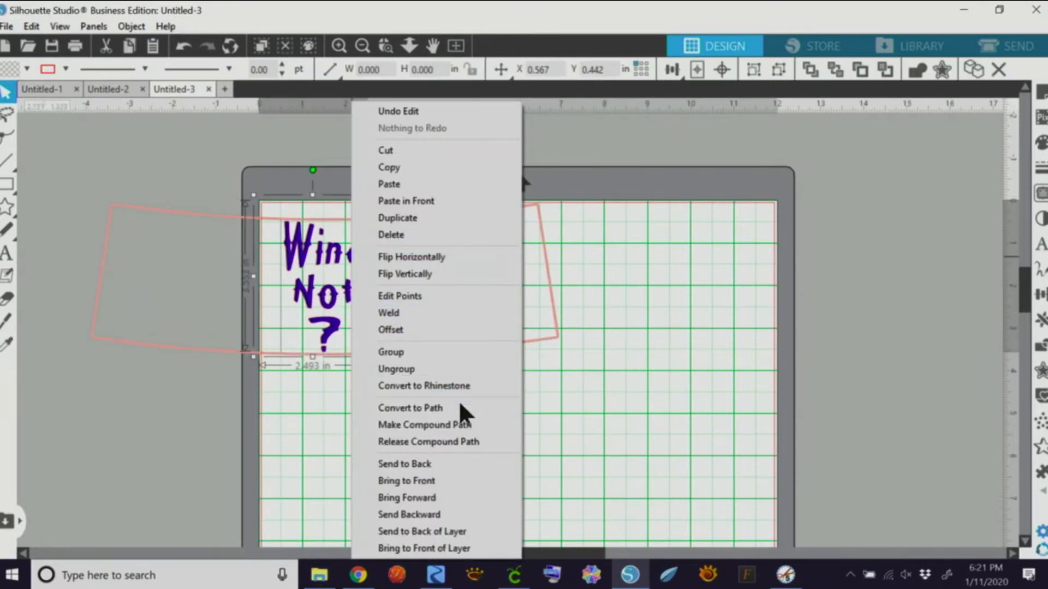
left_click(463, 427)
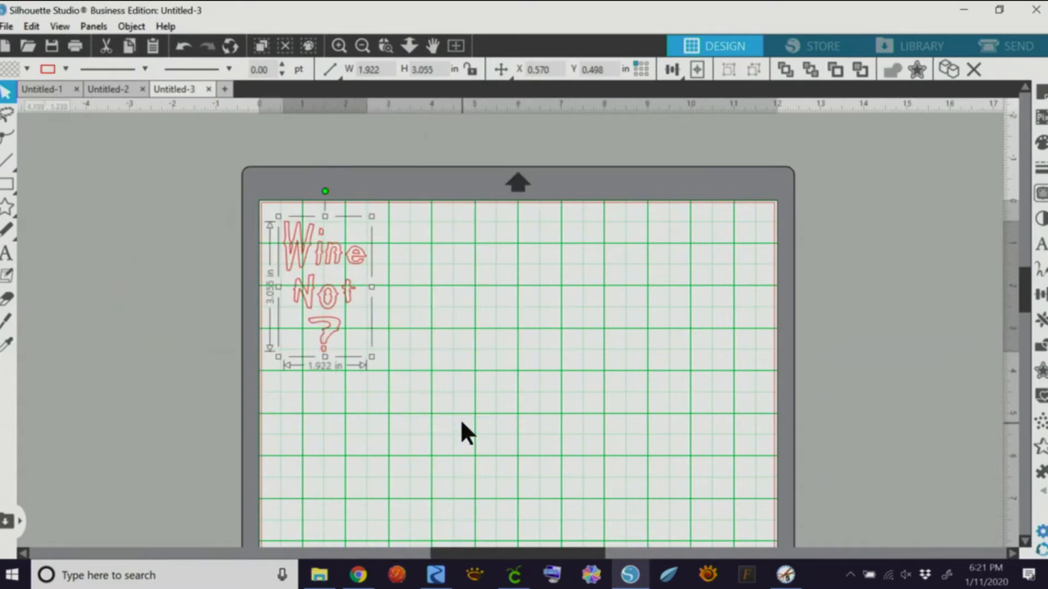
left_click(1041, 143)
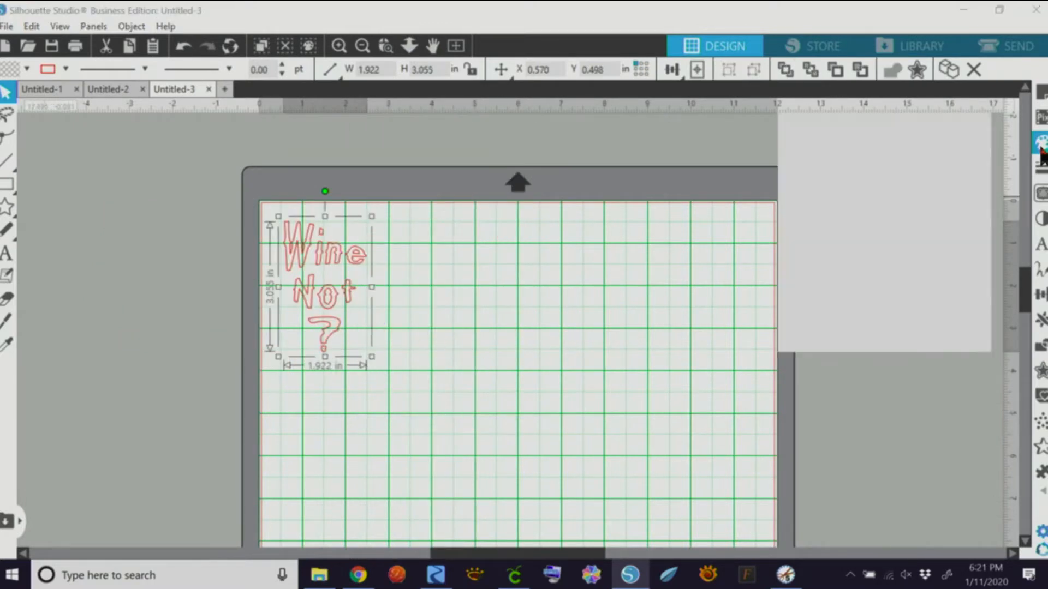
left_click(789, 175)
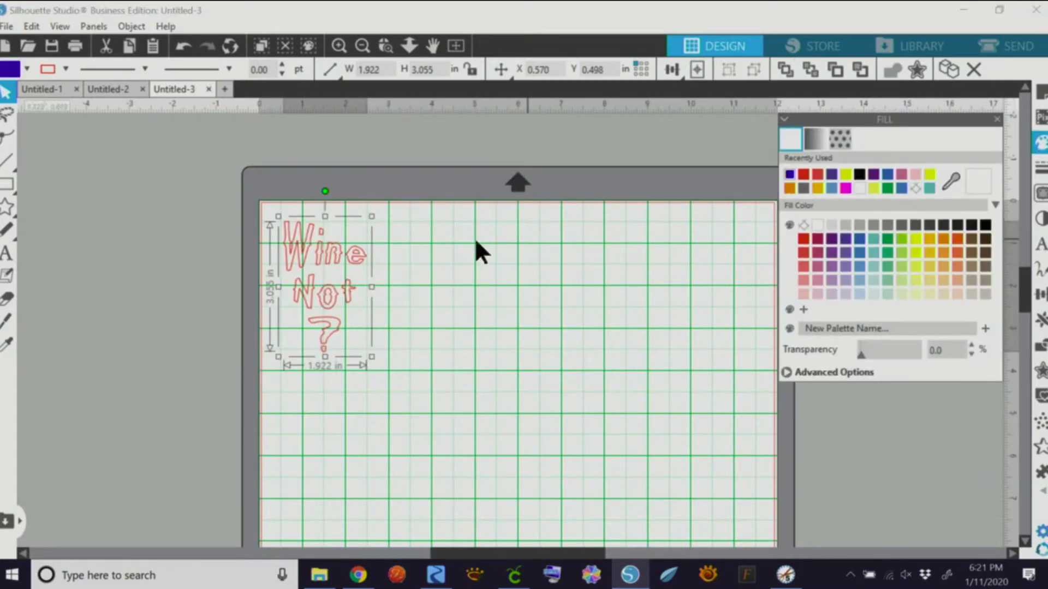
left_click(184, 46)
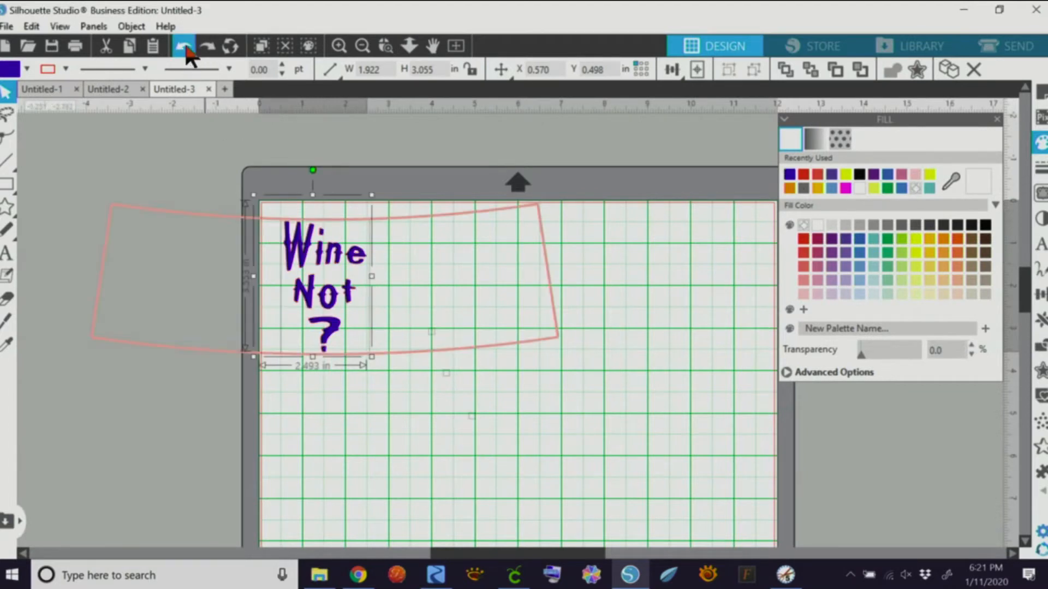
- Reselect the whole design and choose the Teaching folder inside 1AA-CAMEO as the hard drive location for saving the document
left_click(402, 407)
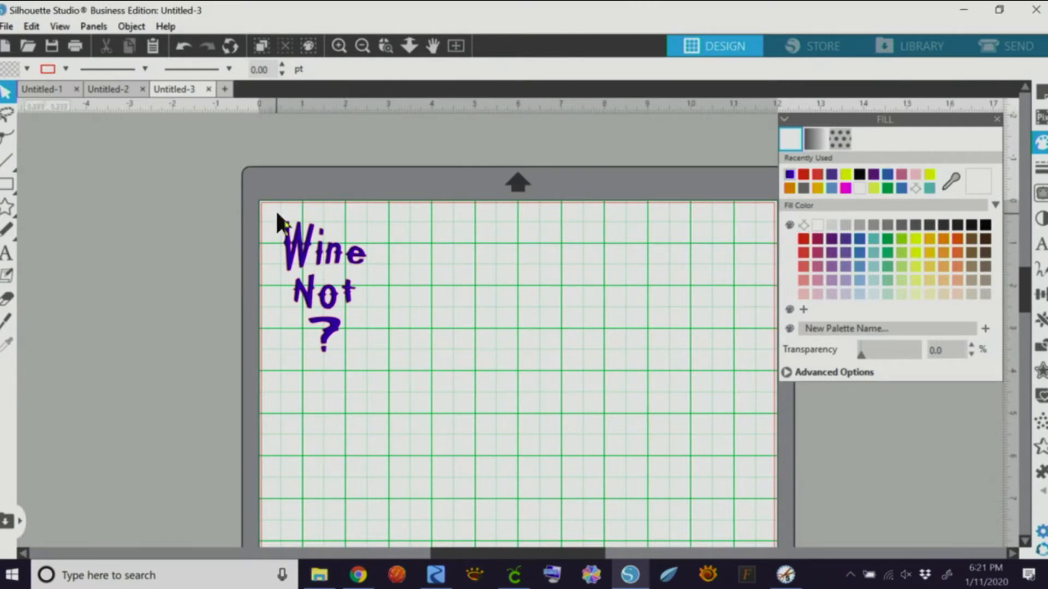
left_click_drag(277, 214, 379, 372)
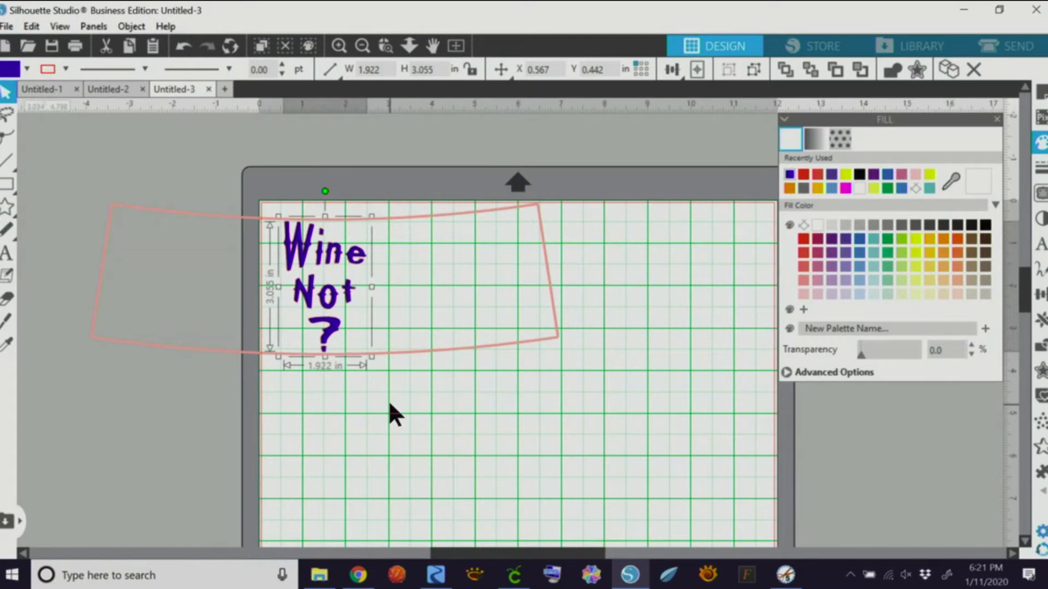
left_click(7, 26)
mouse_move(42, 167)
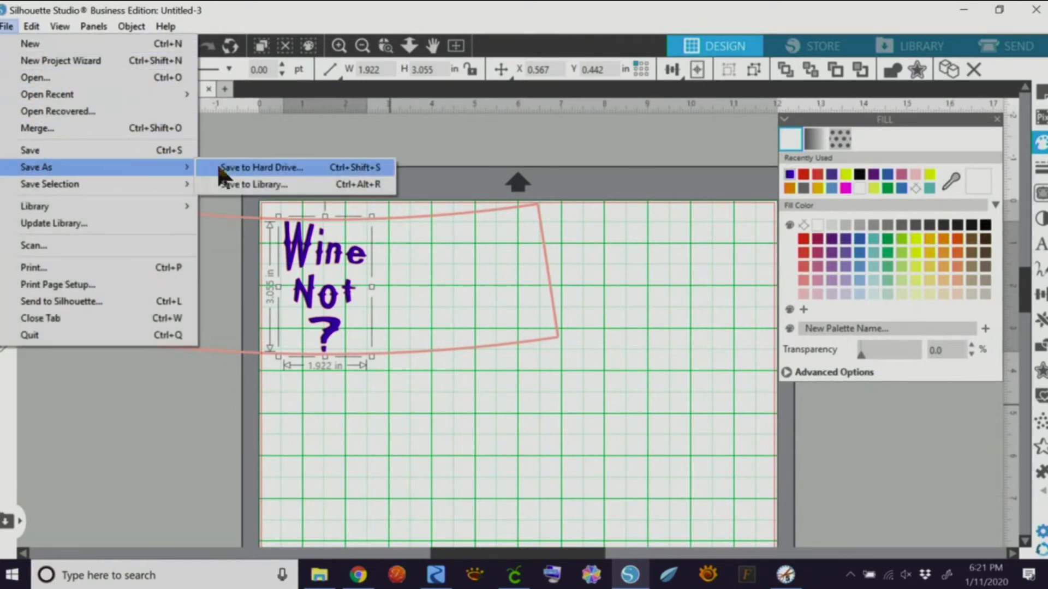
left_click(310, 167)
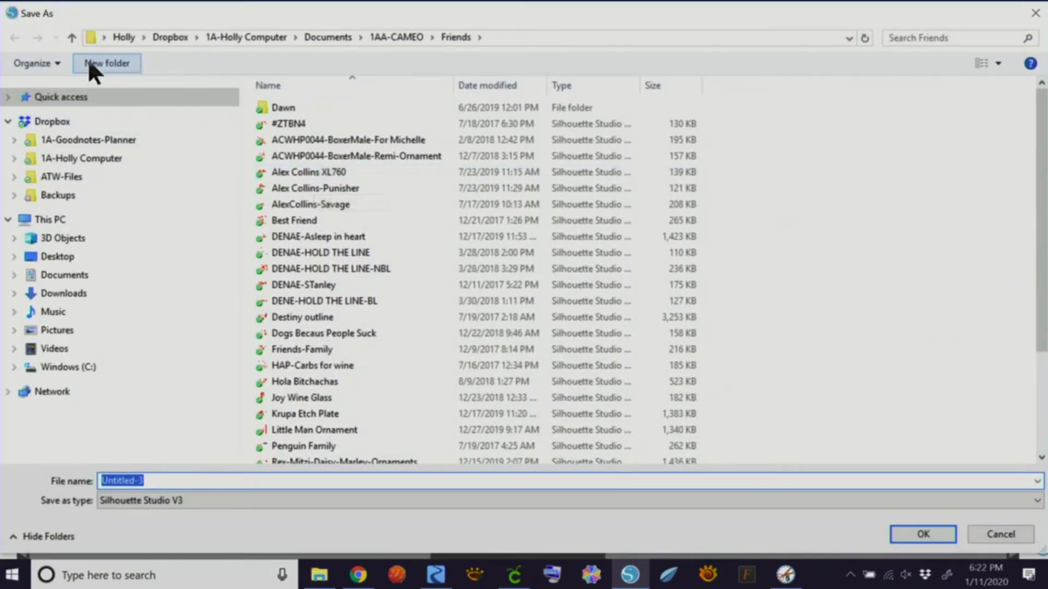
left_click(72, 38)
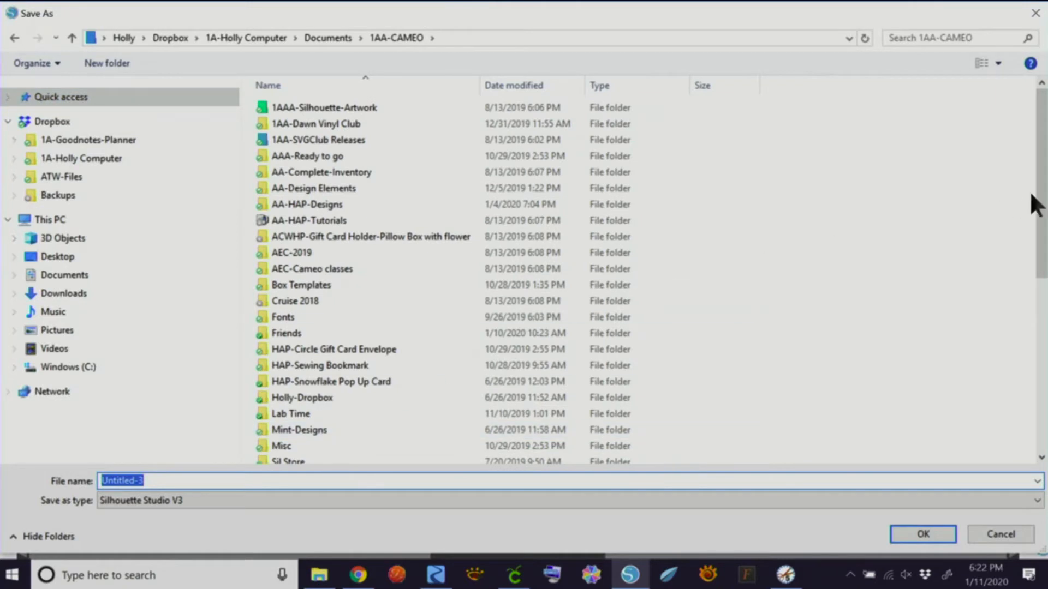
scroll(1040, 207, "down", 1)
scroll(1040, 212, "down", 4)
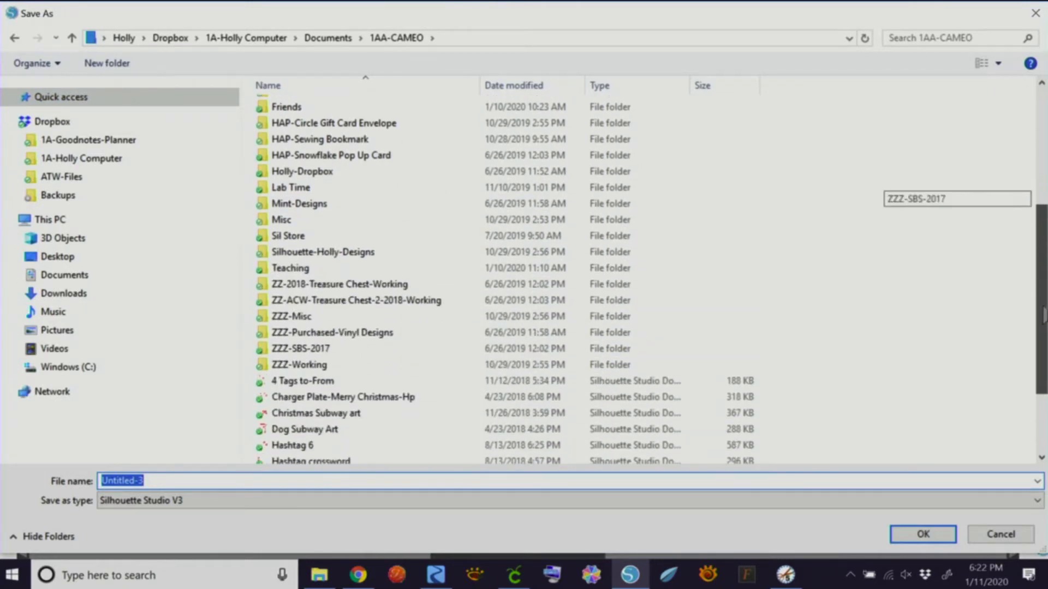
double_click(296, 267)
- Name the file Wine Not and save it as a Silhouette Studio V3 document
double_click(106, 480)
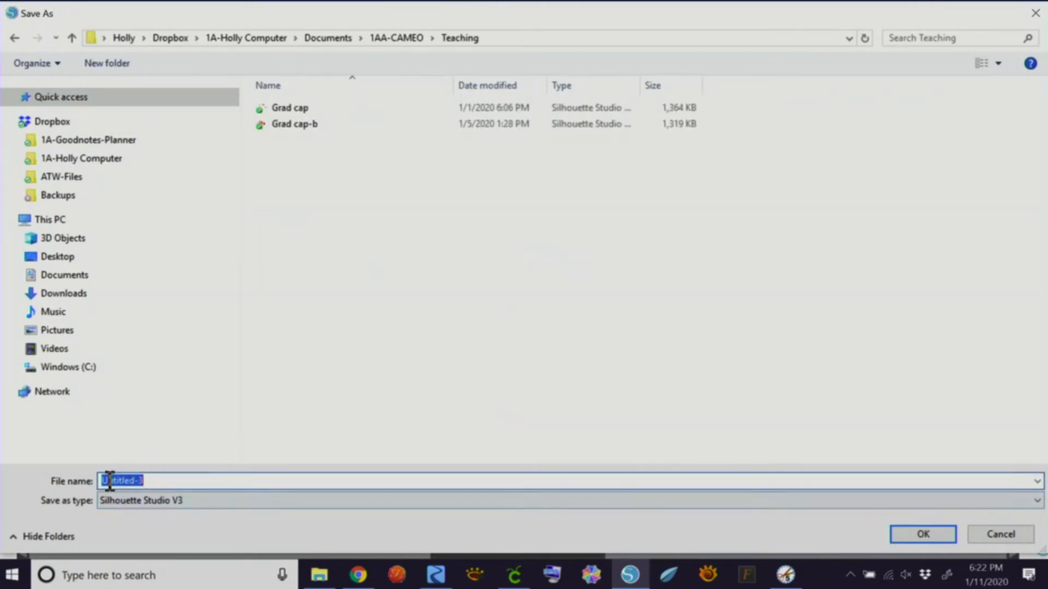
type("Wine")
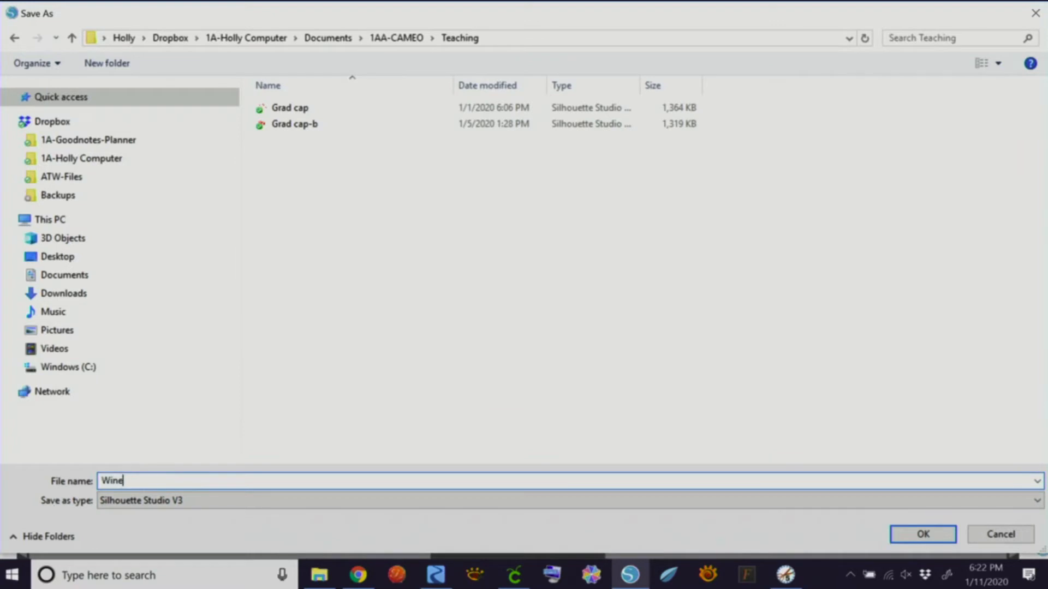
type(" Not")
left_click(905, 532)
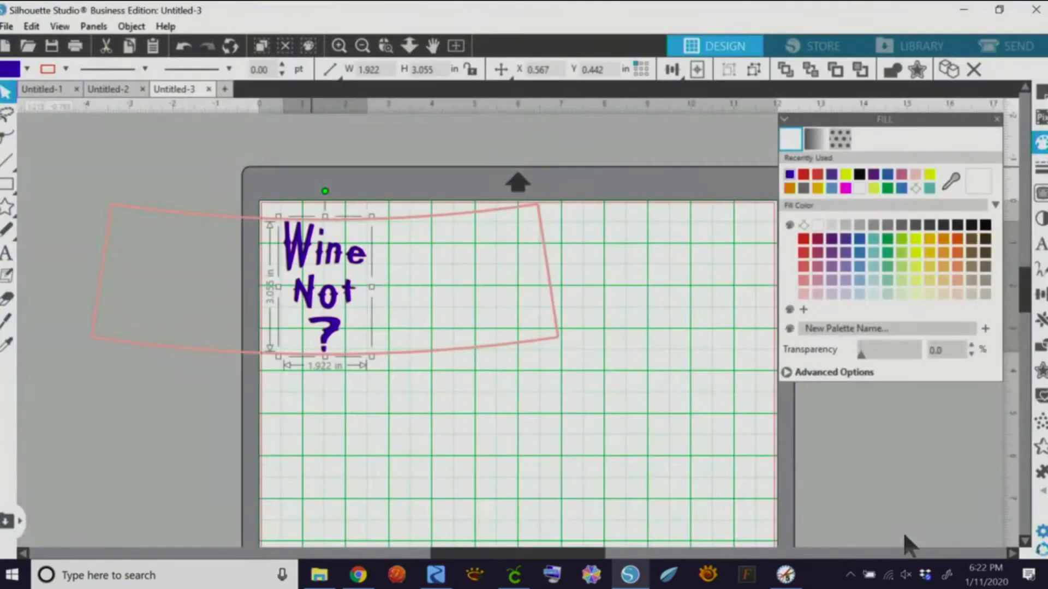
- Save a copy of the design to the hard drive as an SVG named Wine Not in the Teaching folder
left_click(7, 27)
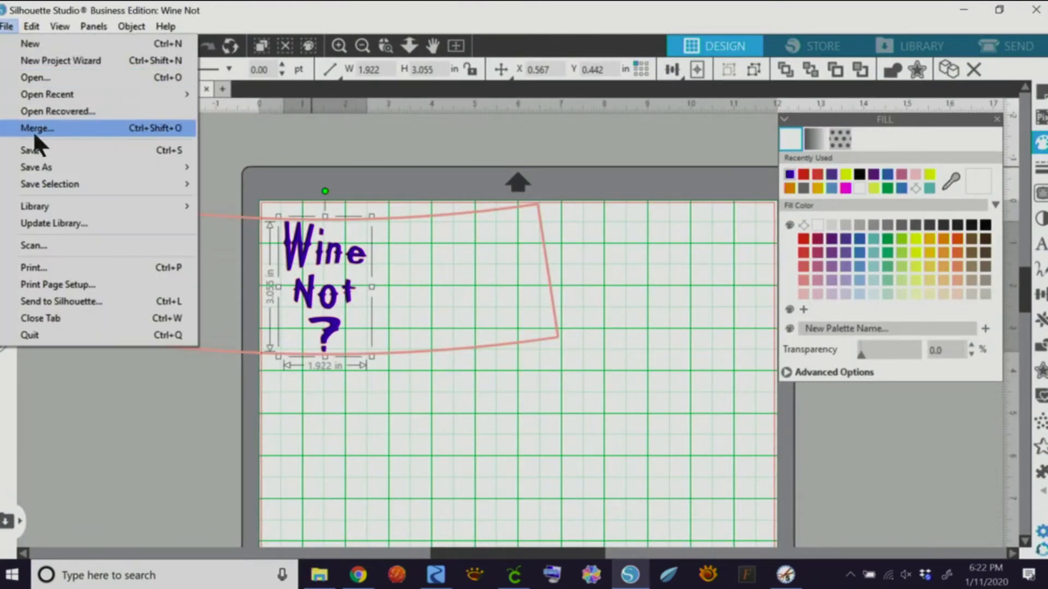
mouse_move(121, 170)
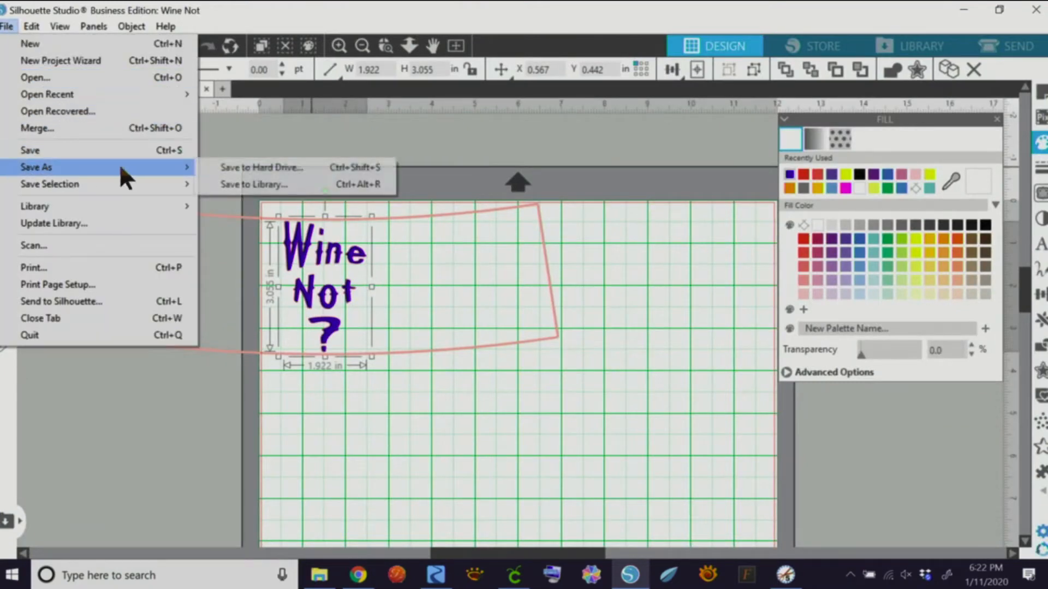
left_click(317, 167)
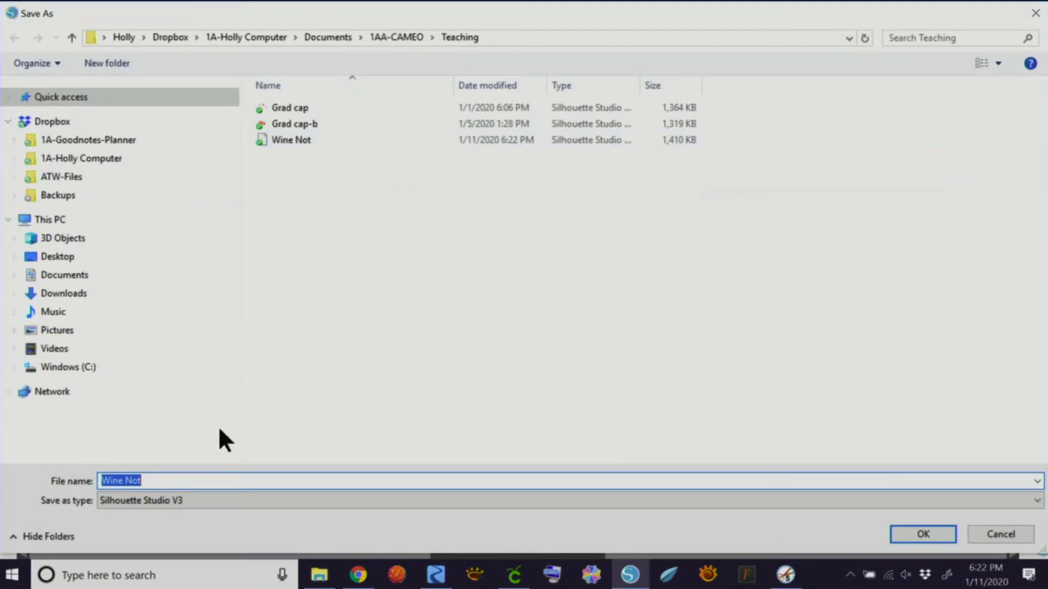
left_click(206, 497)
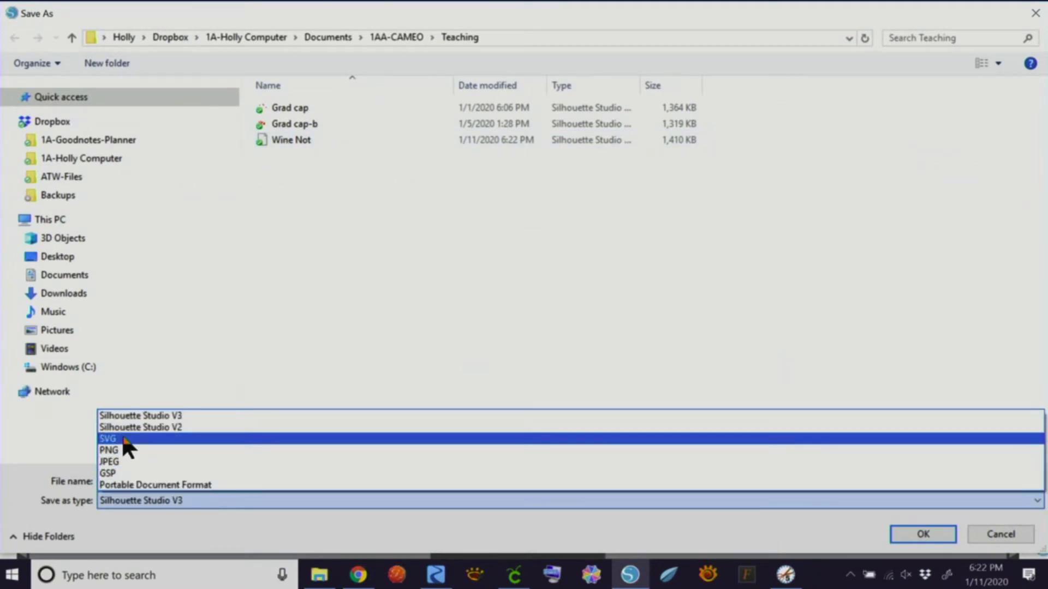
left_click(125, 440)
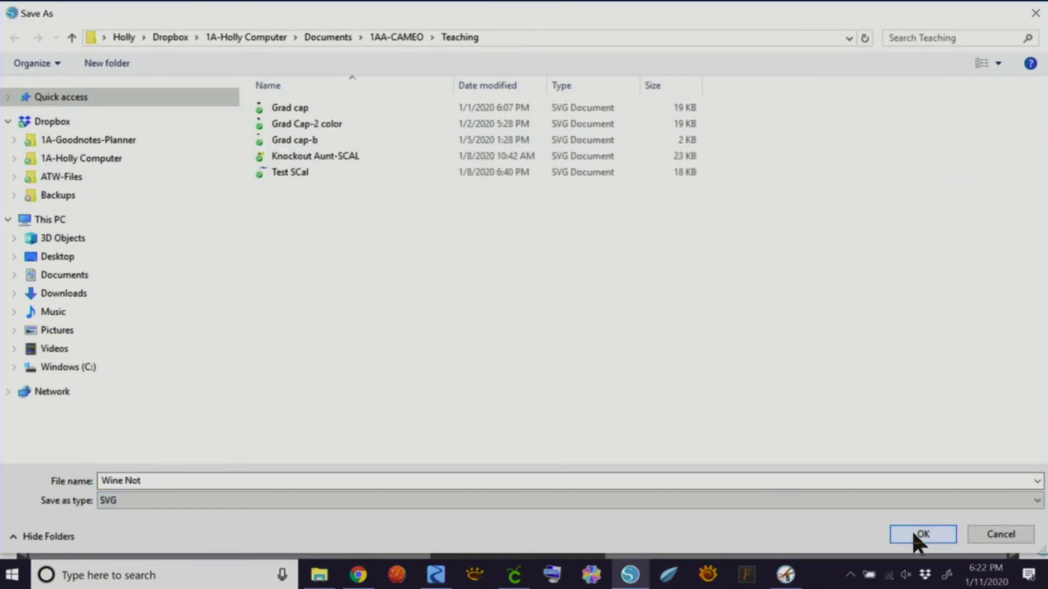
left_click(913, 534)
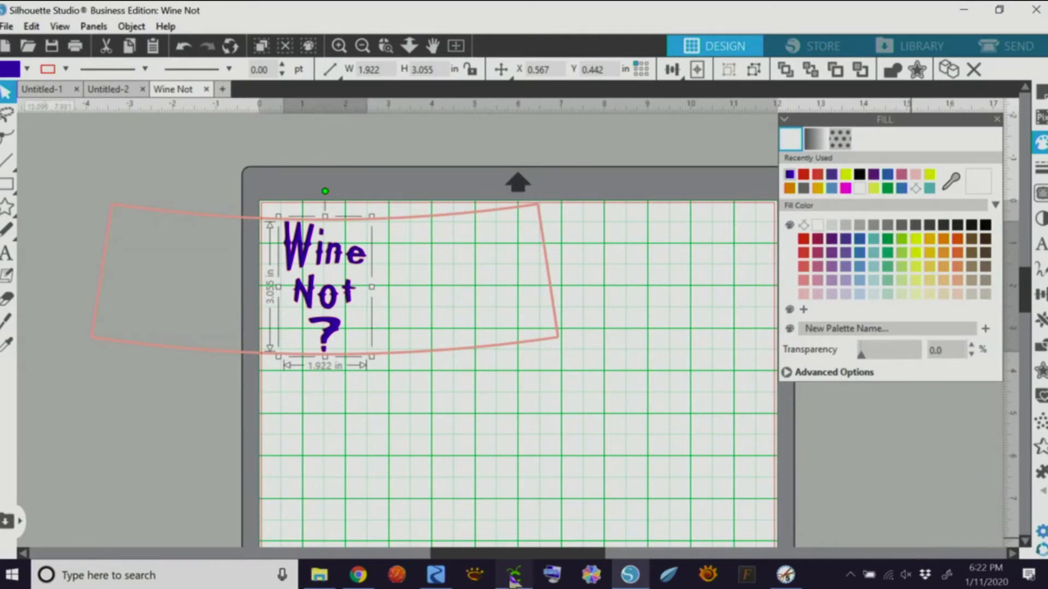
- Switch to Cricut Design Space, open a blank canvas, and begin an image upload
left_click(514, 575)
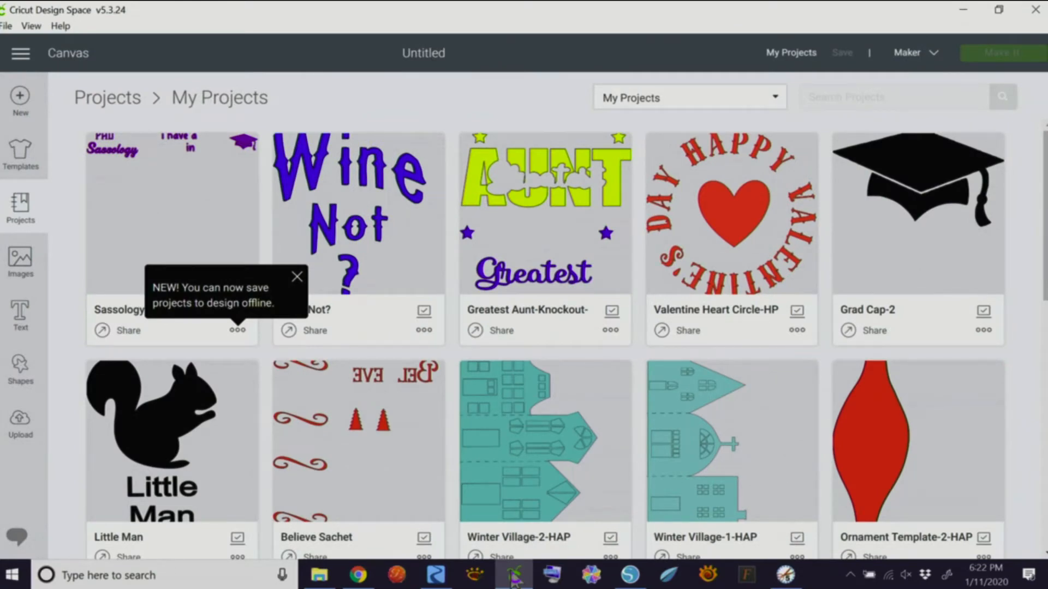
left_click(22, 101)
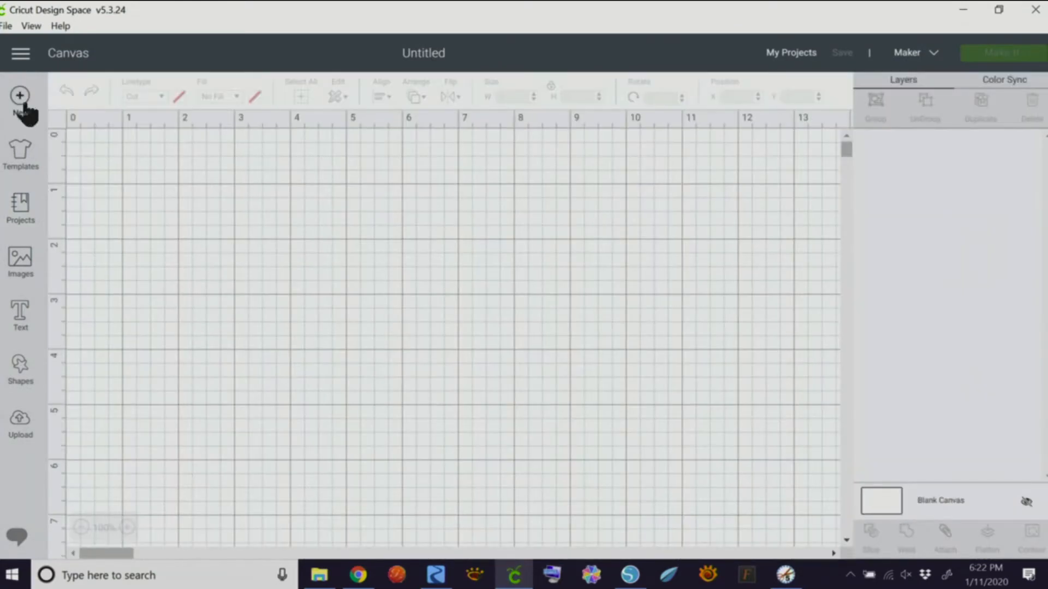
left_click(7, 26)
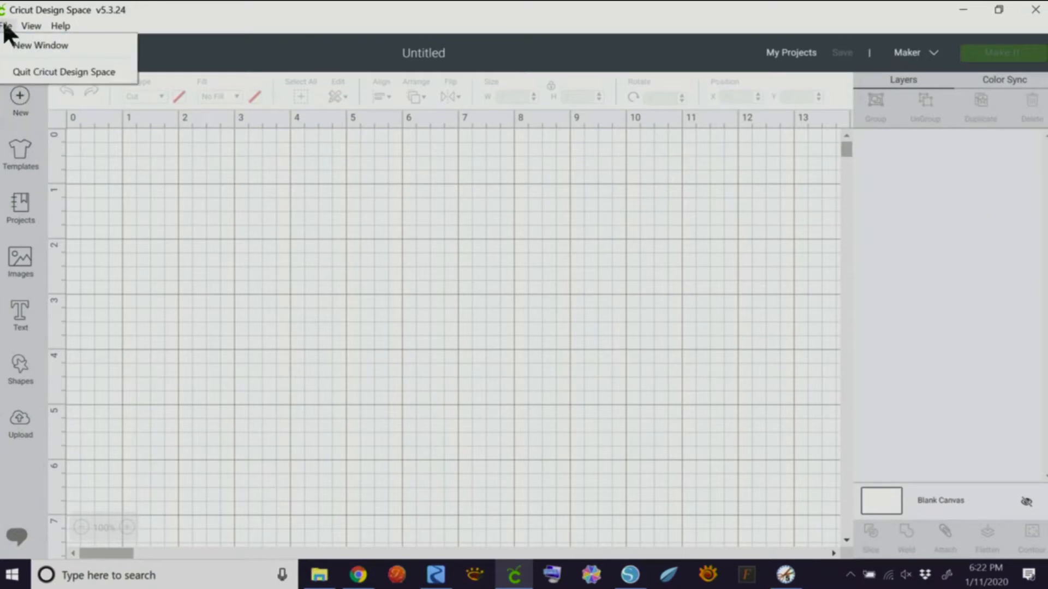
left_click(8, 421)
left_click(17, 423)
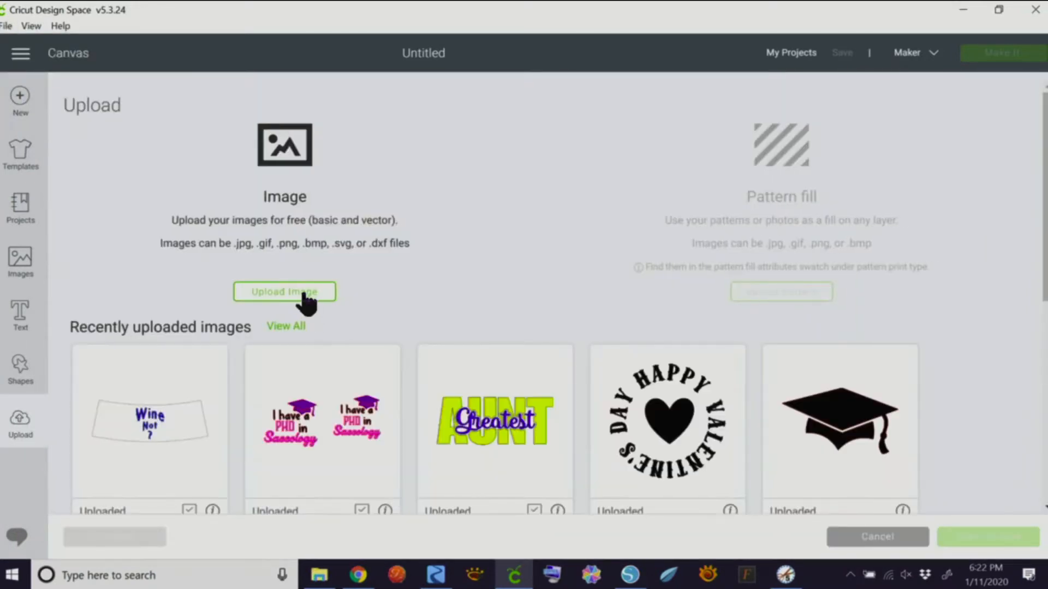
left_click(303, 295)
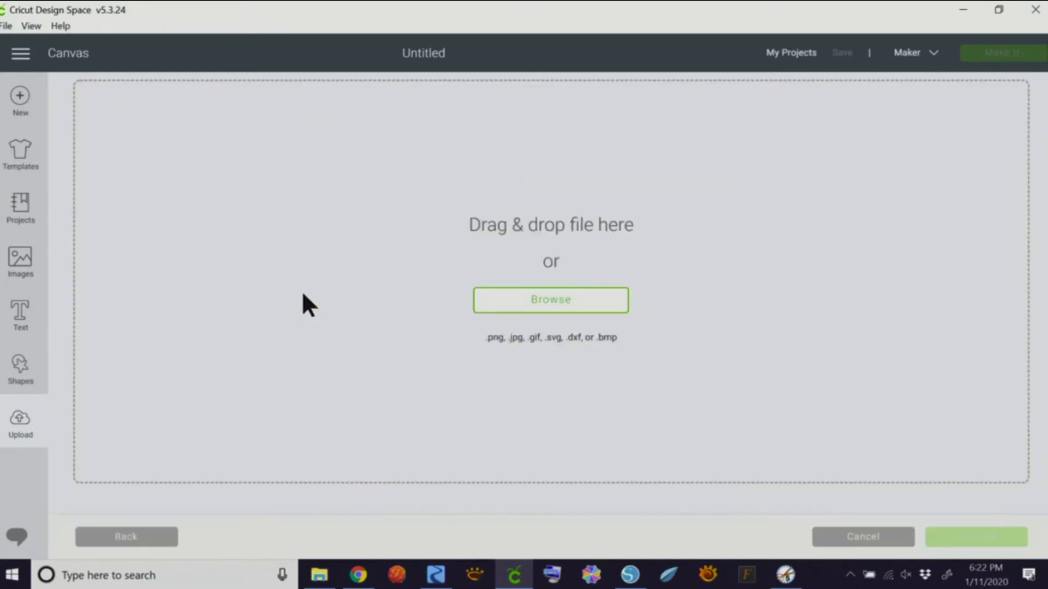
- Upload the Wine Not SVG from the Teaching folder and save it to the uploaded images
left_click(543, 303)
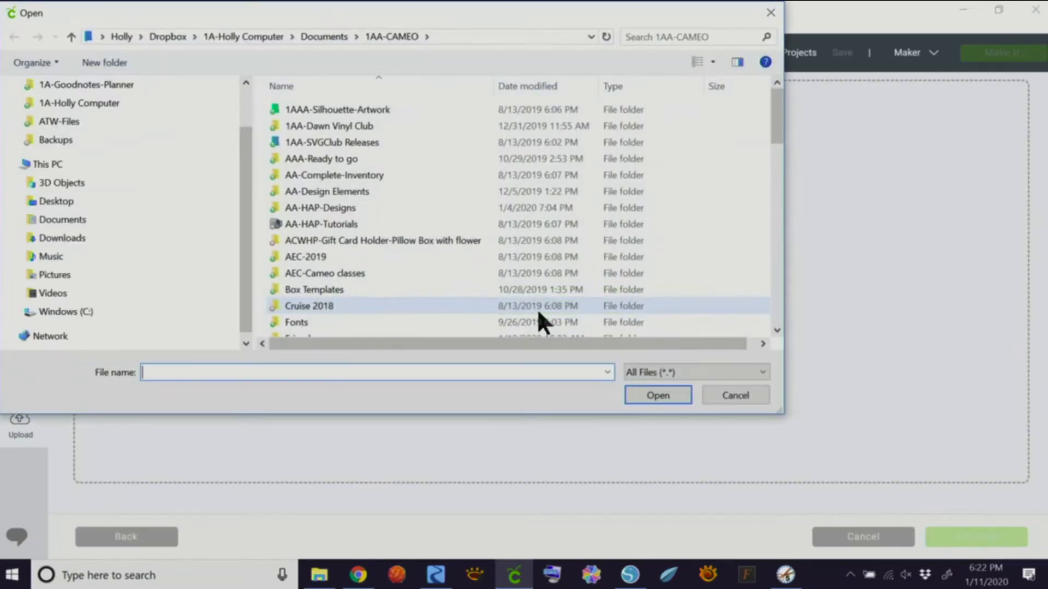
left_click_drag(777, 133, 781, 198)
double_click(309, 242)
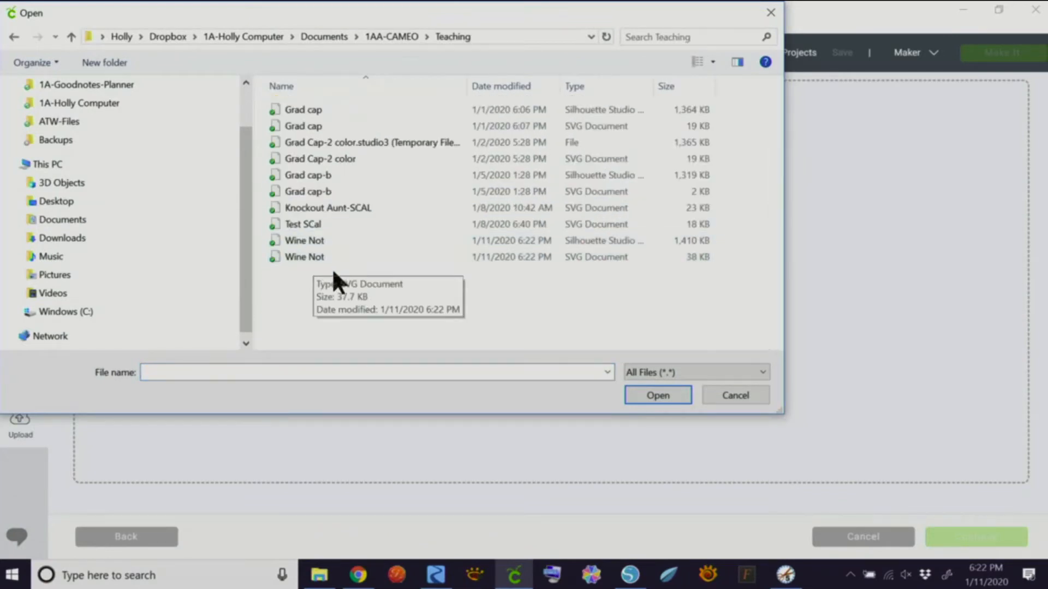
double_click(315, 254)
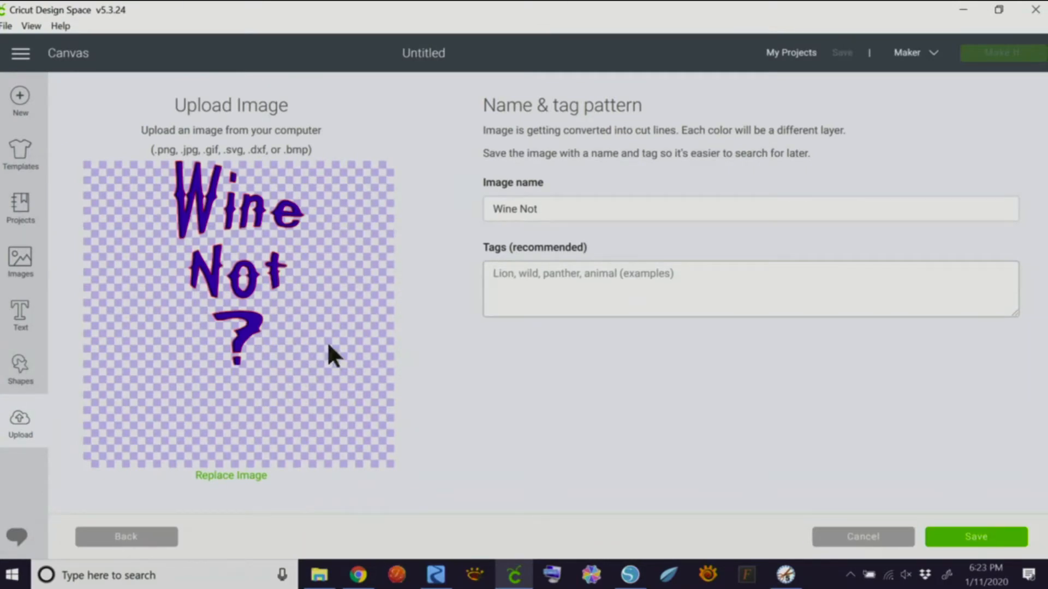
left_click(958, 544)
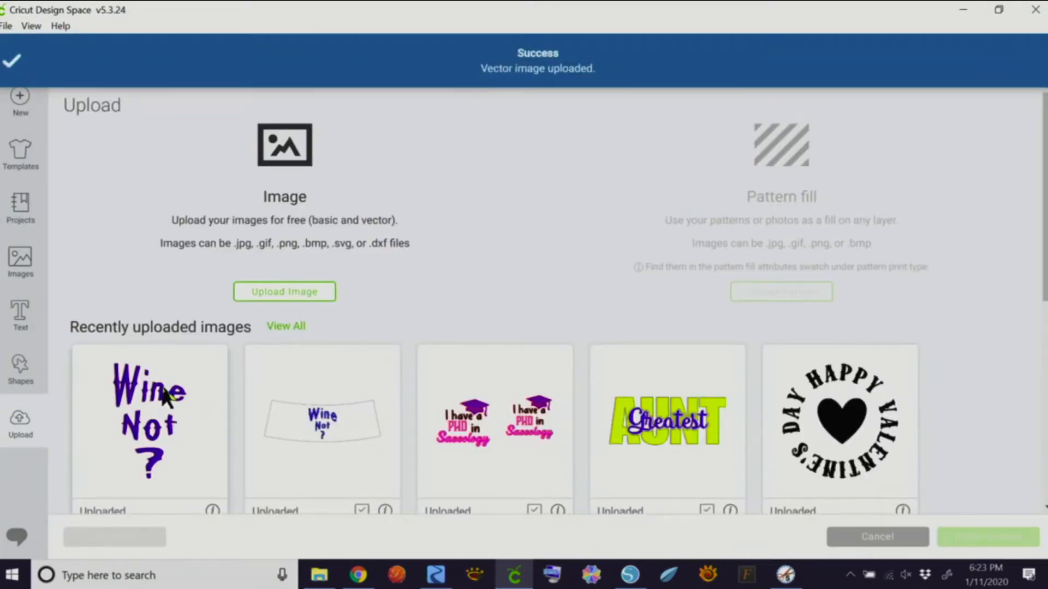
- Insert the uploaded Wine Not image on the canvas, enlarge it to about 1.753 by 2.786 in, and shift it slightly upward
left_click(987, 537)
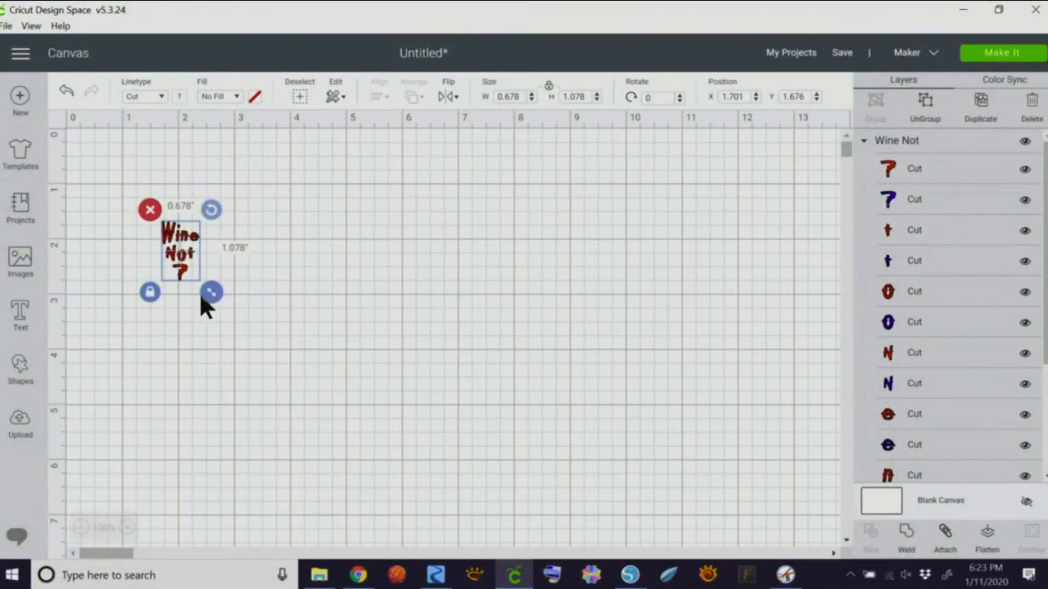
left_click_drag(211, 292, 323, 389)
left_click_drag(236, 309, 230, 281)
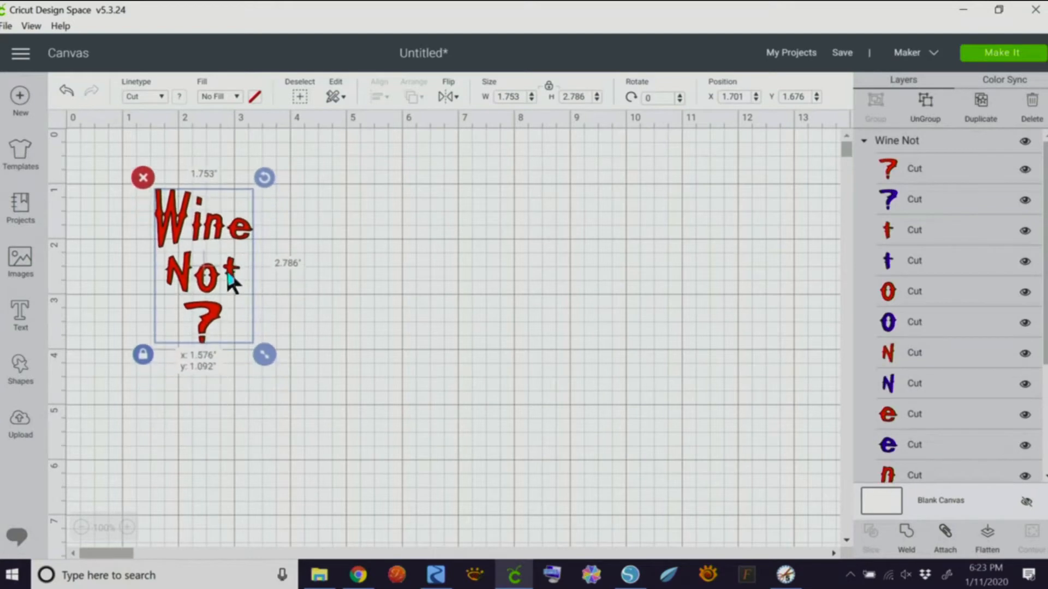
- Enlarge the Wine Not design to about 1.832 by 2.911 in and move it to about X 0.326, Y 0.301 on the canvas
left_click_drag(263, 351, 271, 354)
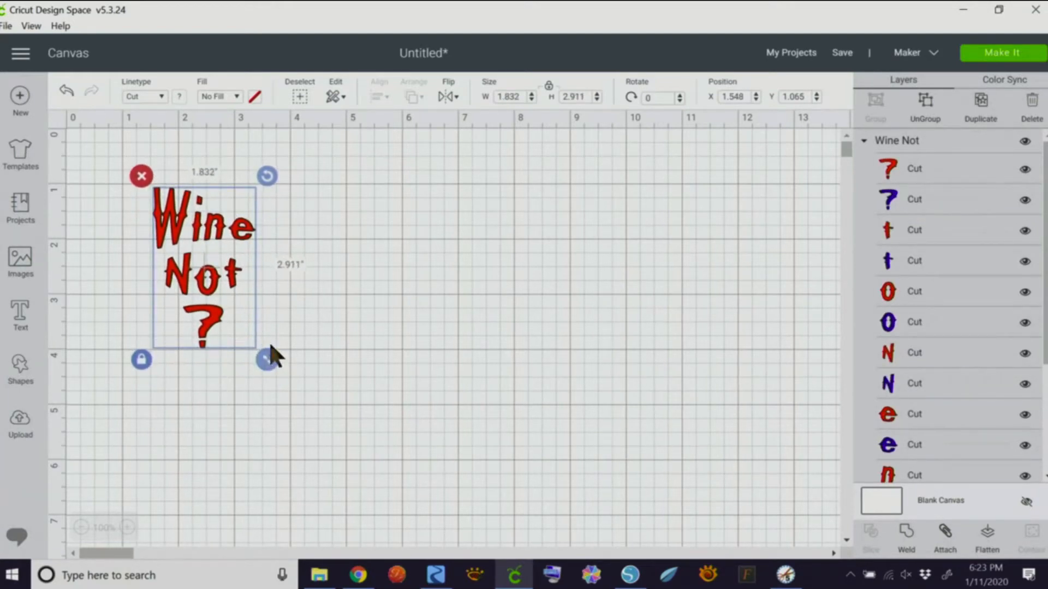
left_click_drag(224, 232, 150, 196)
left_click(279, 359)
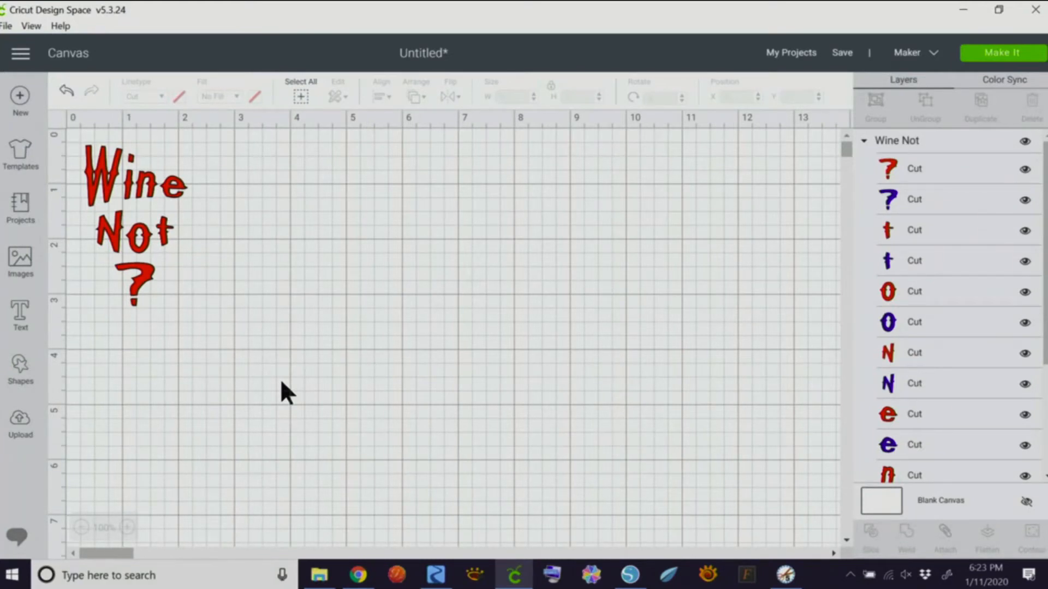
- Preview how the Wine Not design is laid out on the cutting mats, and return to the canvas without continuing
left_click(168, 199)
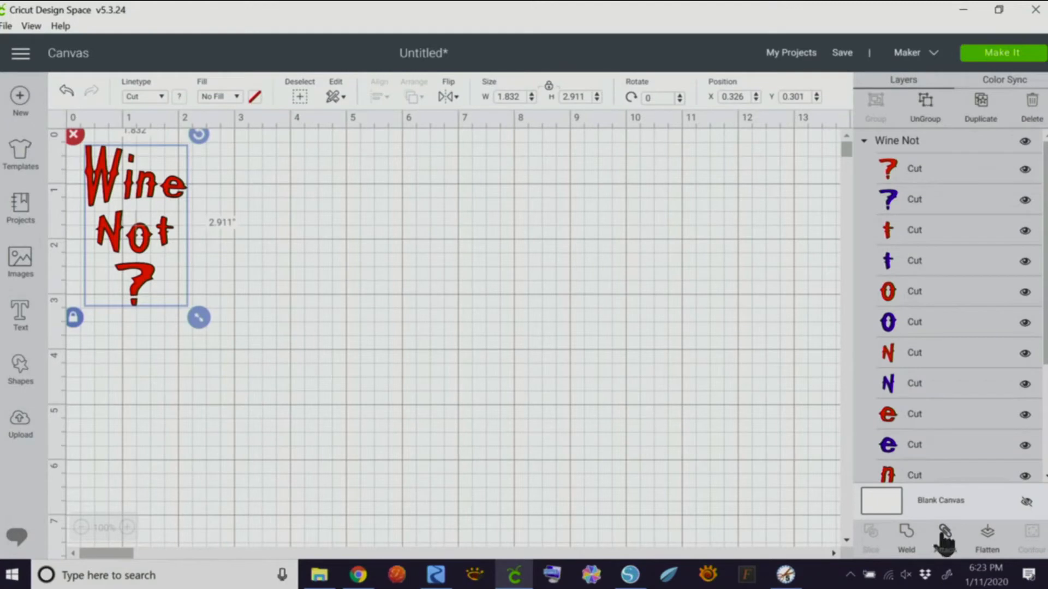
left_click(1025, 60)
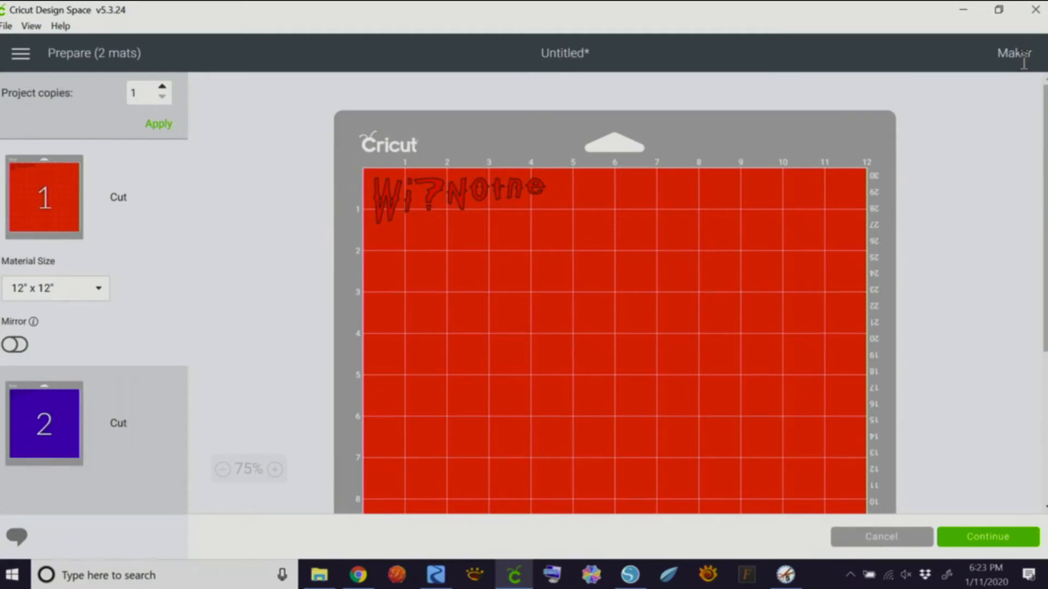
left_click(895, 537)
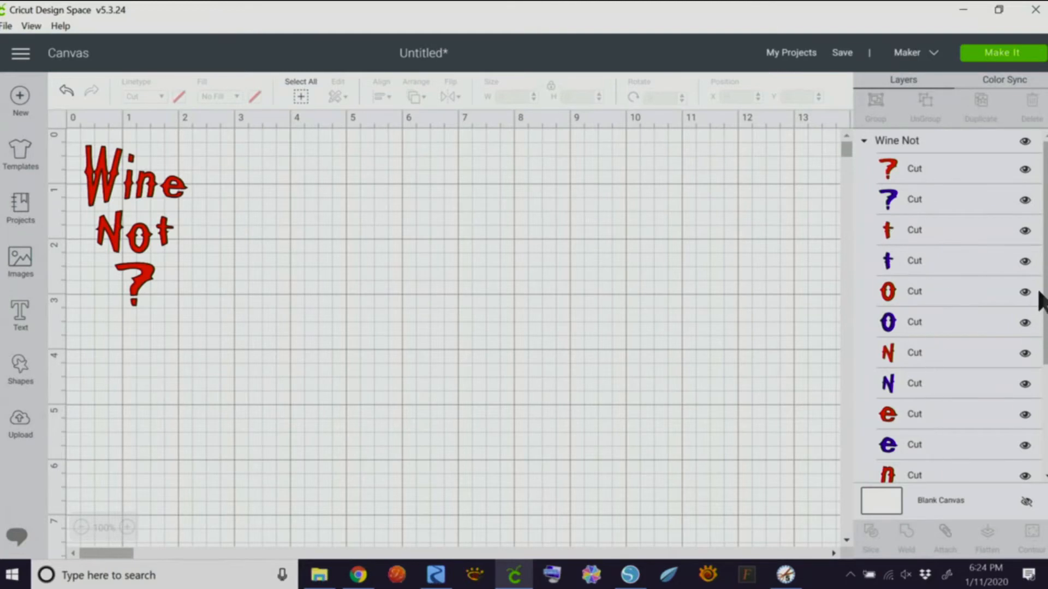
- Hide the red duplicate layer of every character in the Wine Not group, leaving only the blue layers shown
scroll(952, 306, "down", 5)
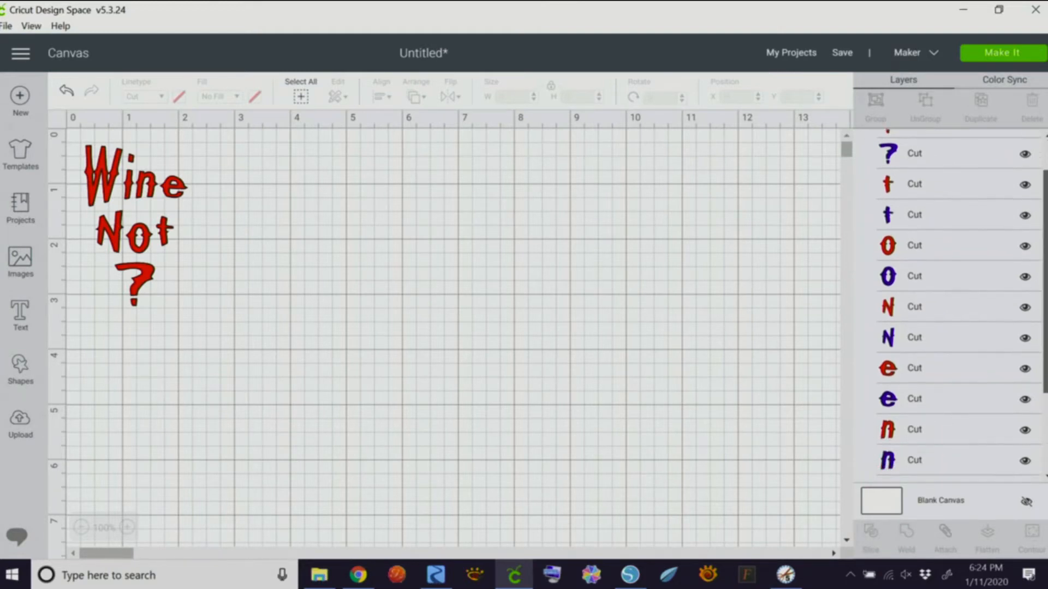
scroll(953, 306, "up", 5)
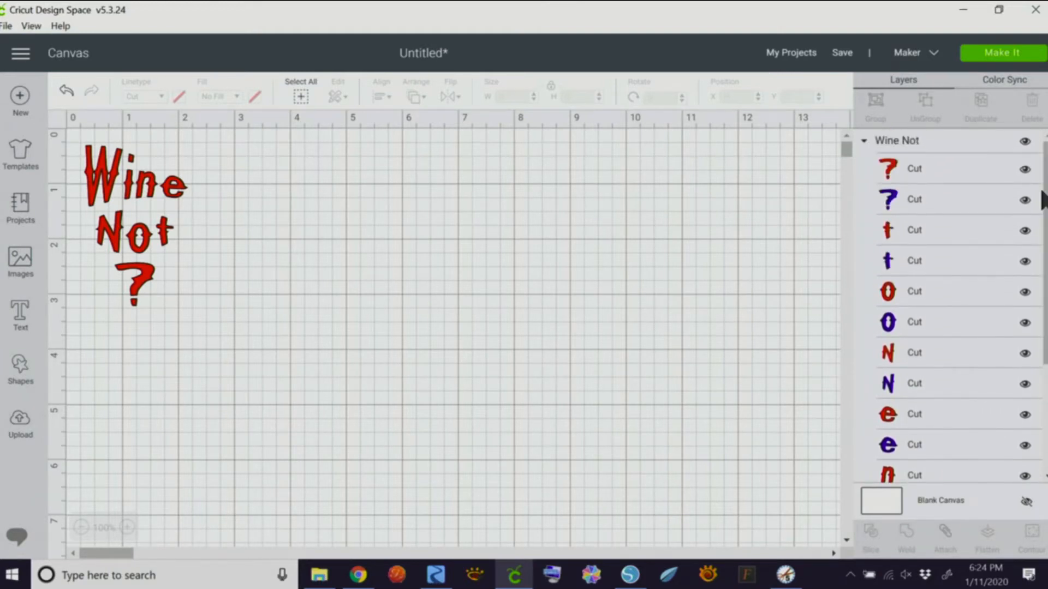
left_click(1026, 169)
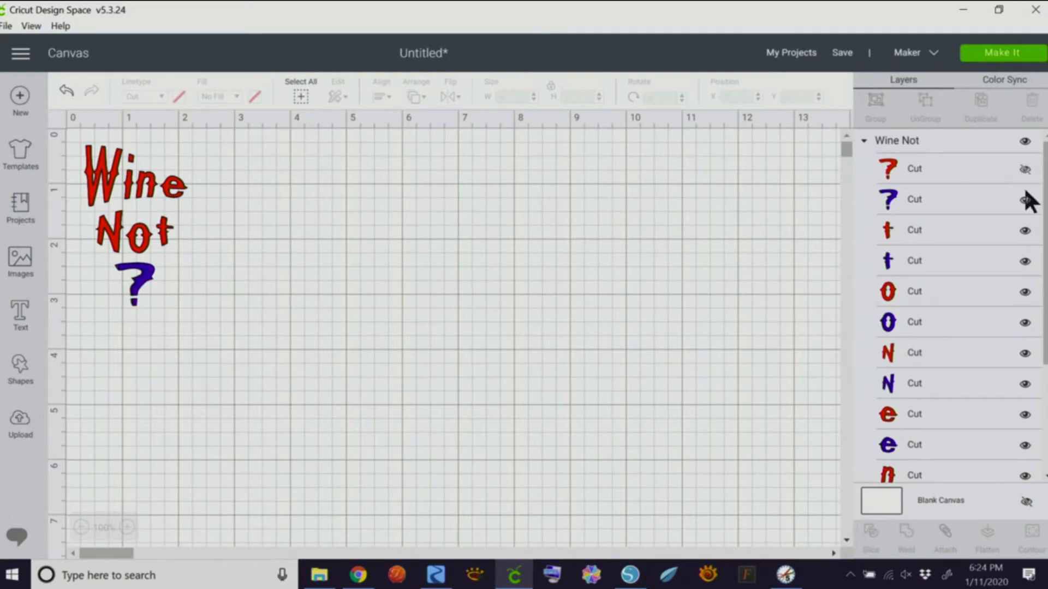
left_click(1026, 230)
left_click(1025, 293)
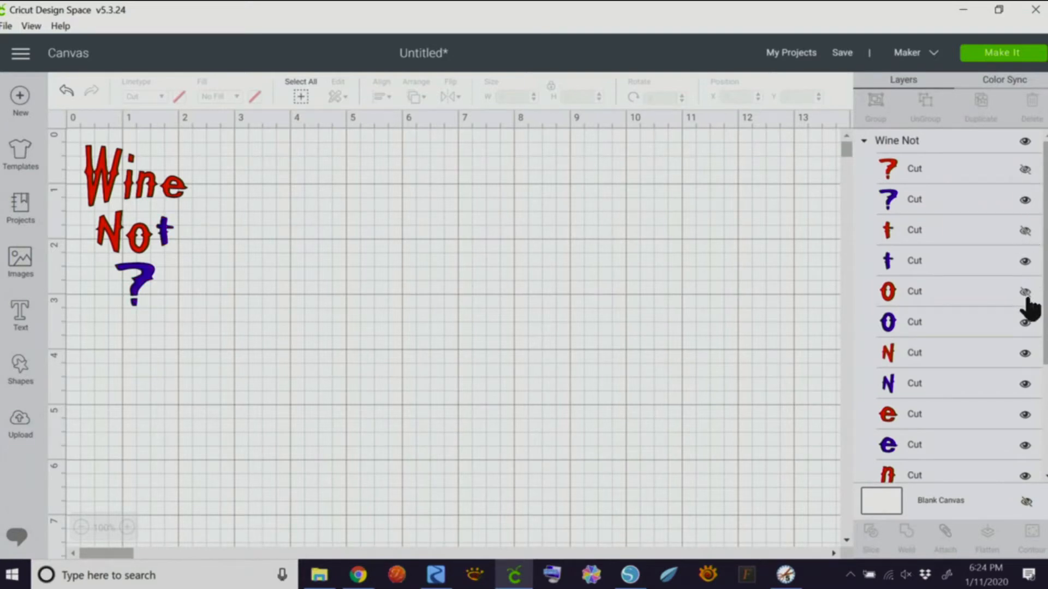
left_click(1025, 354)
left_click(1025, 415)
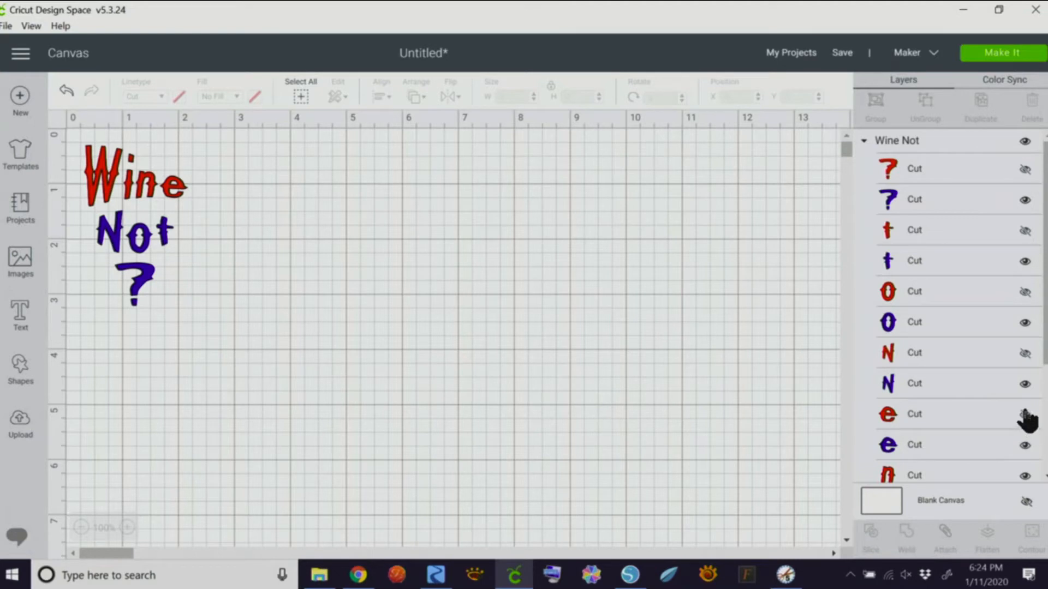
scroll(1039, 349, "down", 3)
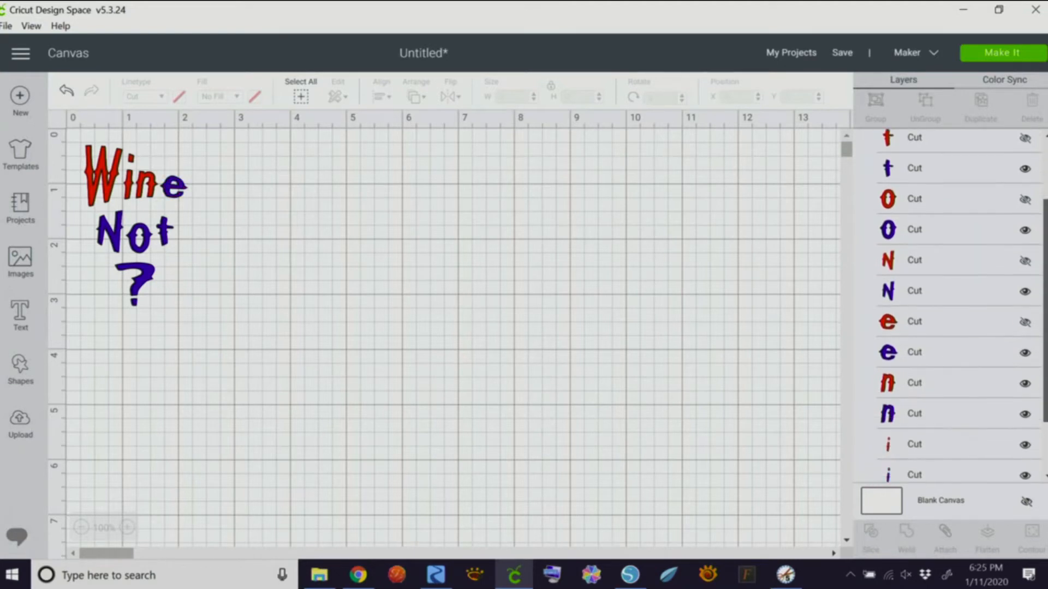
left_click(1026, 349)
left_click(1025, 472)
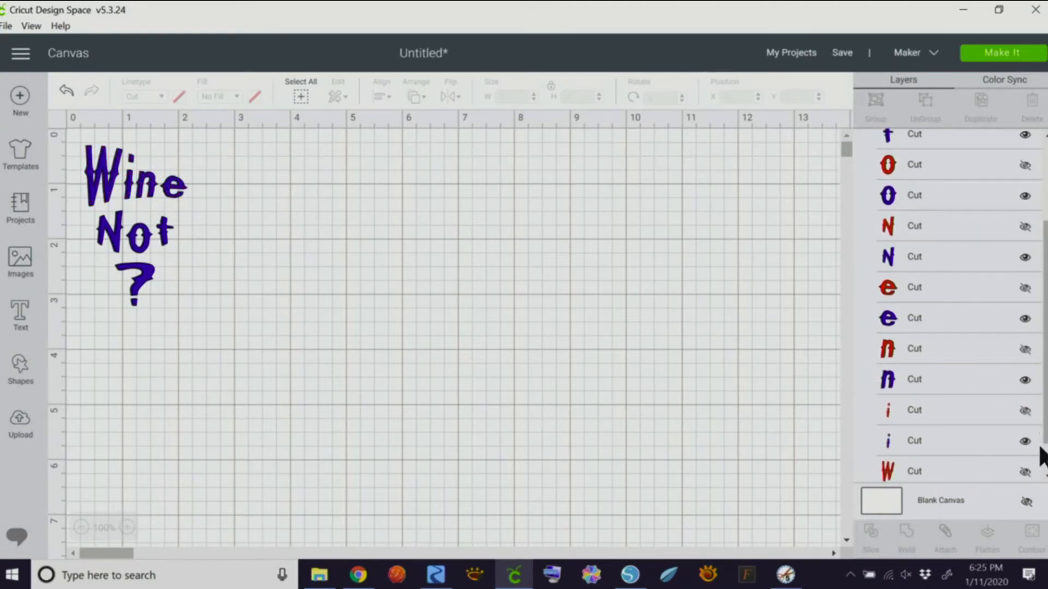
scroll(1039, 453, "down", 1)
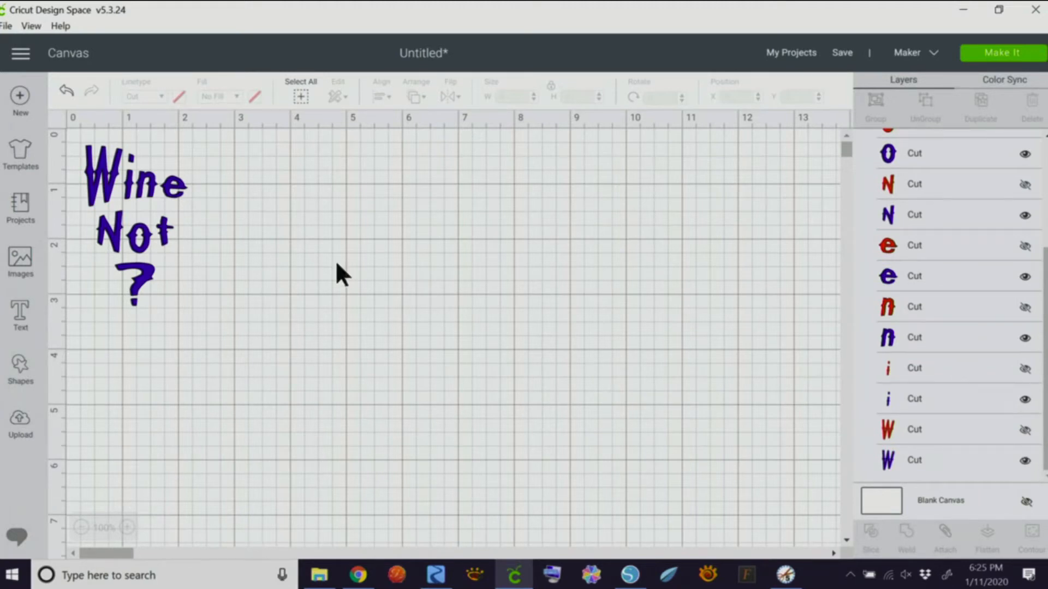
- Attach the whole Wine Not design to keep its arrangement, and shift it slightly down and right on the prepared cutting mat
left_click_drag(101, 167, 231, 379)
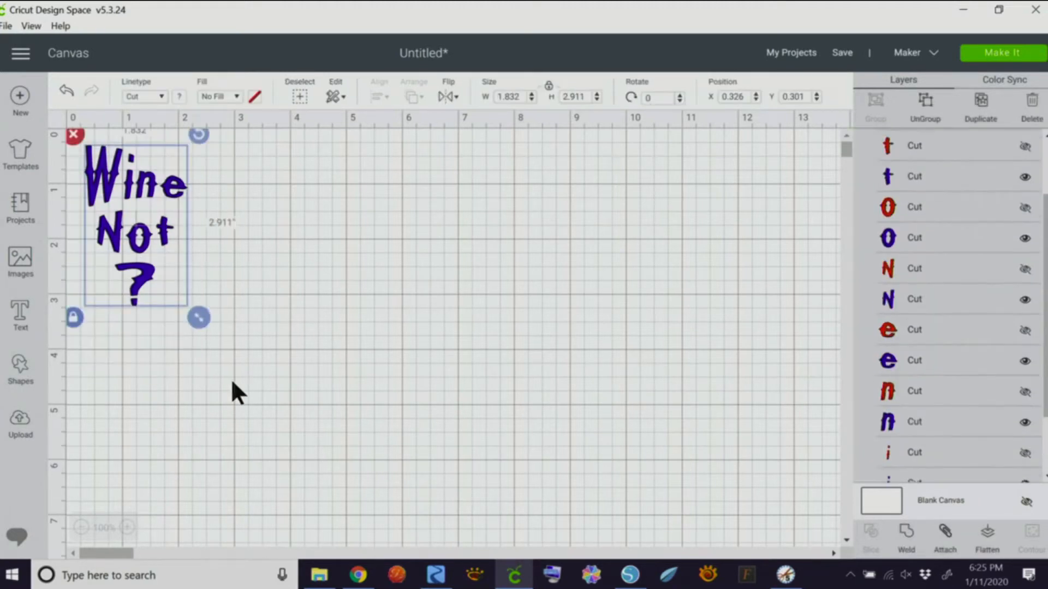
left_click(945, 532)
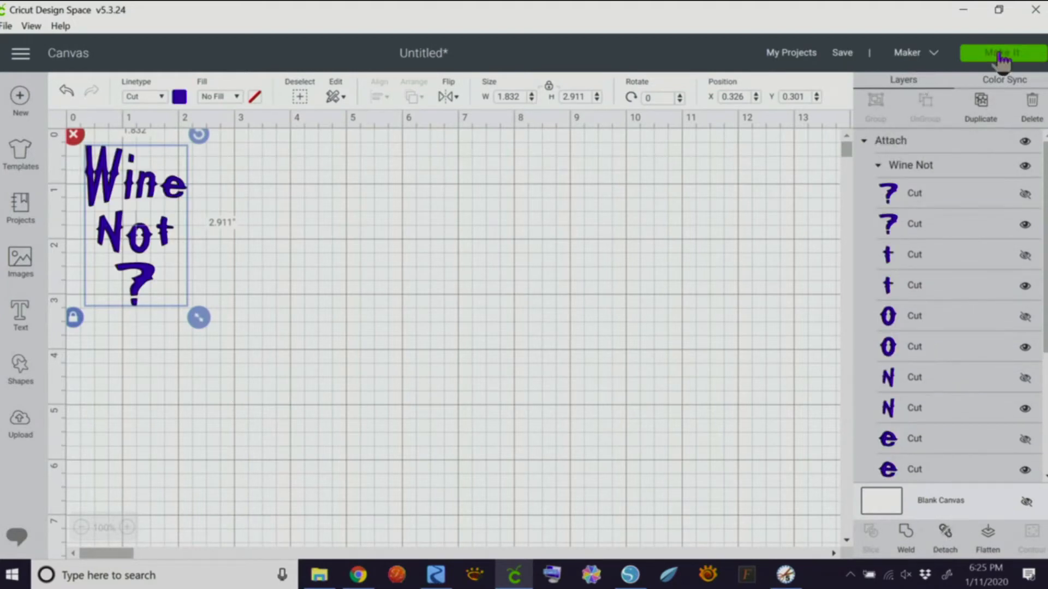
left_click(1002, 57)
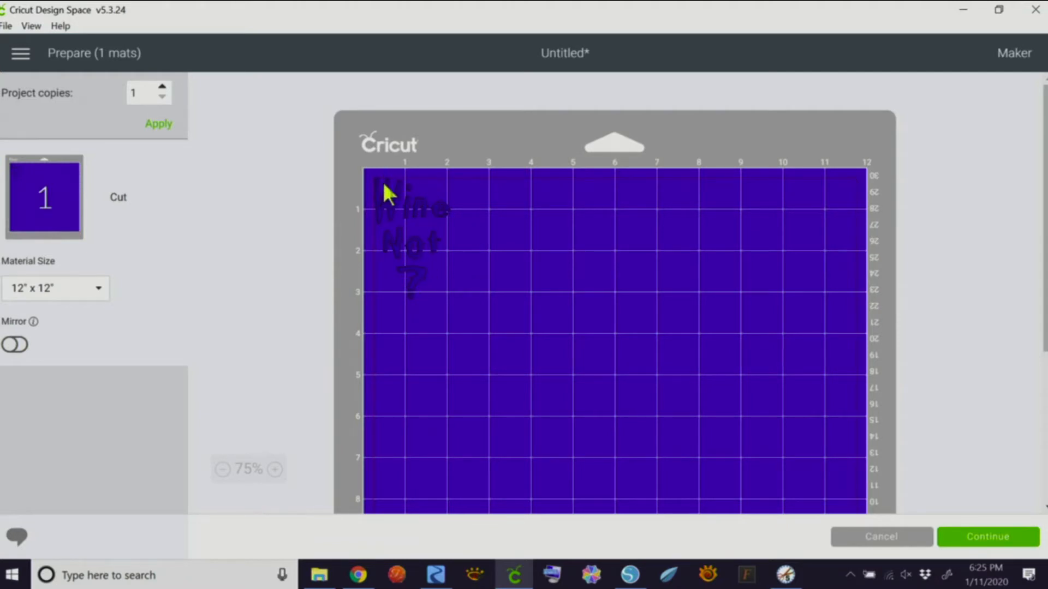
left_click_drag(425, 215, 433, 222)
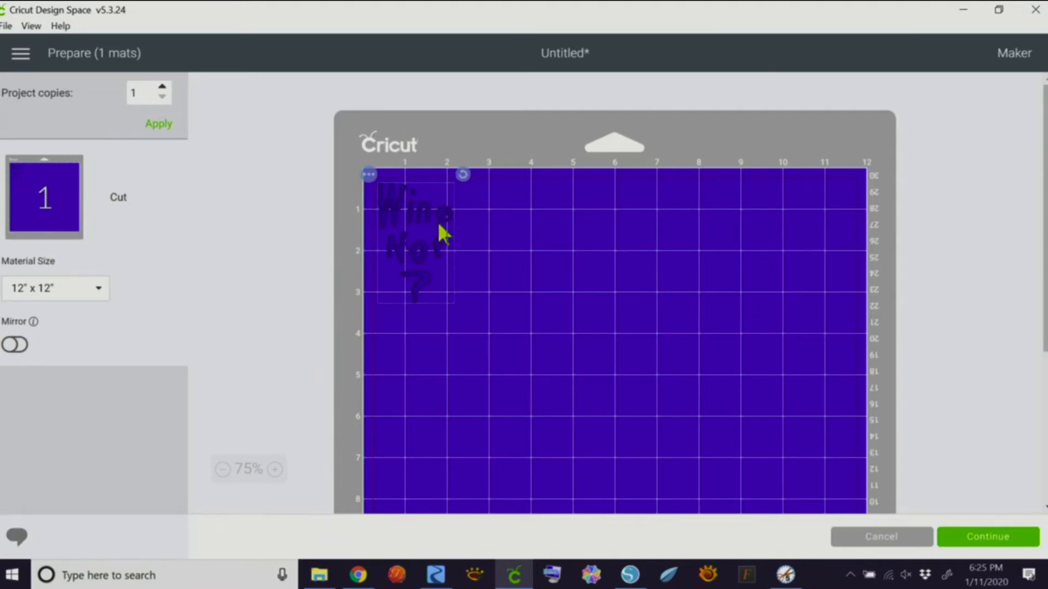